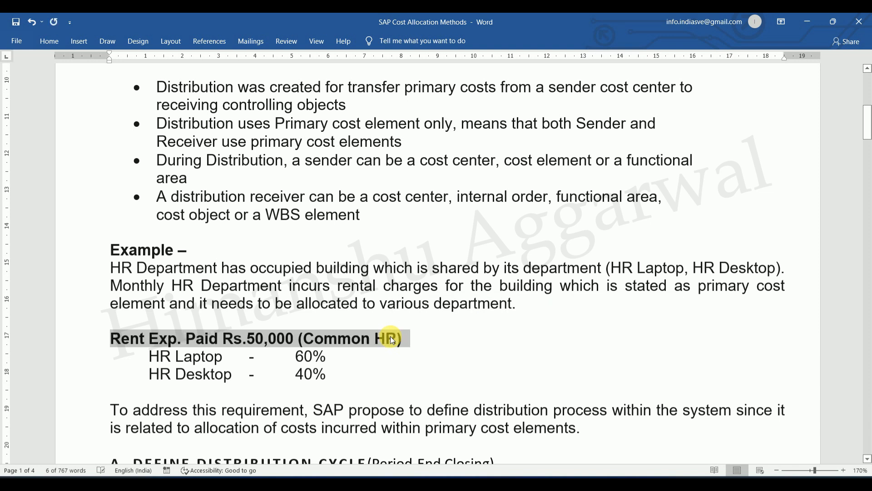
# Step: Examine the Common HR rent expense example and the distribution notes above it
pyautogui.click(449, 332)
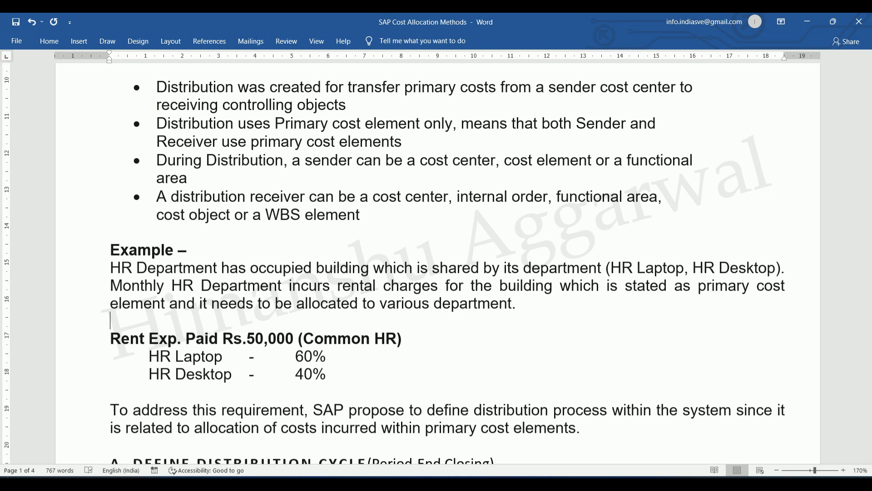
pyautogui.click(269, 340)
pyautogui.click(434, 341)
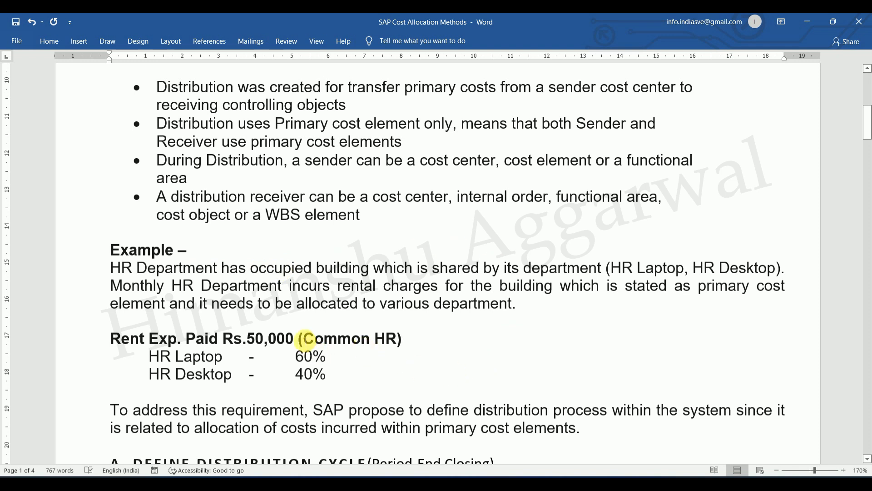
pyautogui.moveTo(309, 339); pyautogui.dragTo(399, 340)
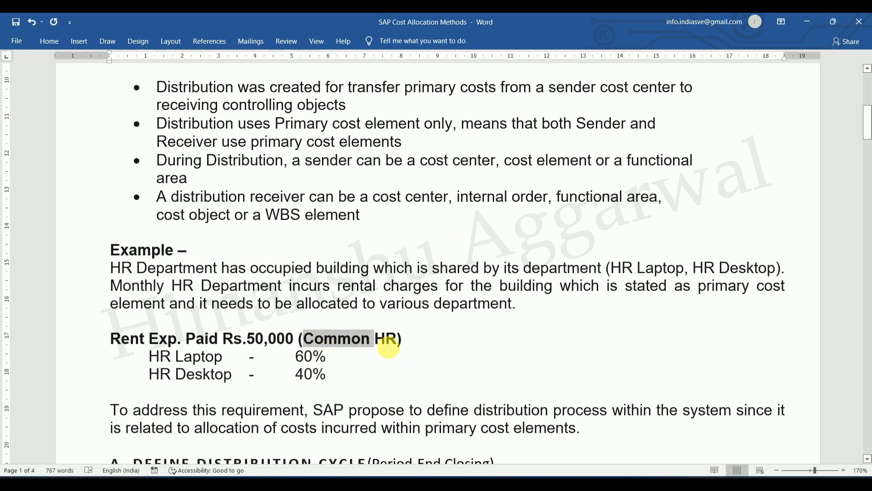
pyautogui.click(412, 377)
pyautogui.click(403, 339)
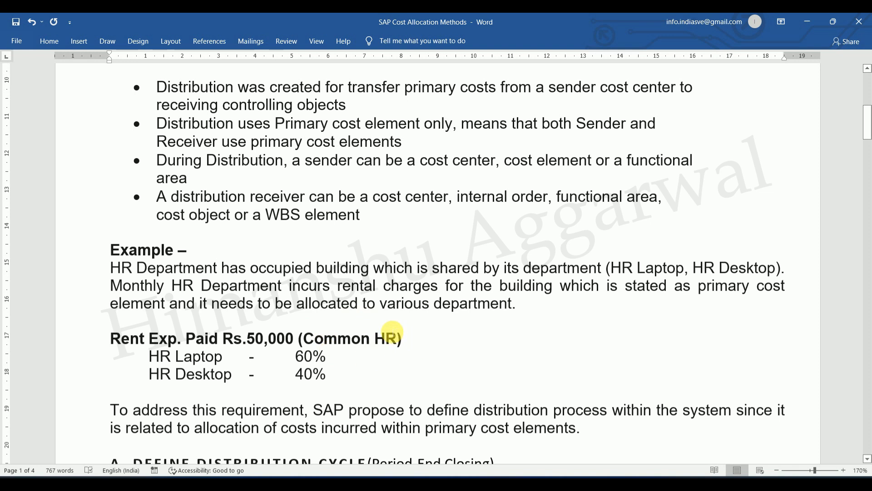
pyautogui.scroll(10, 393, 332)
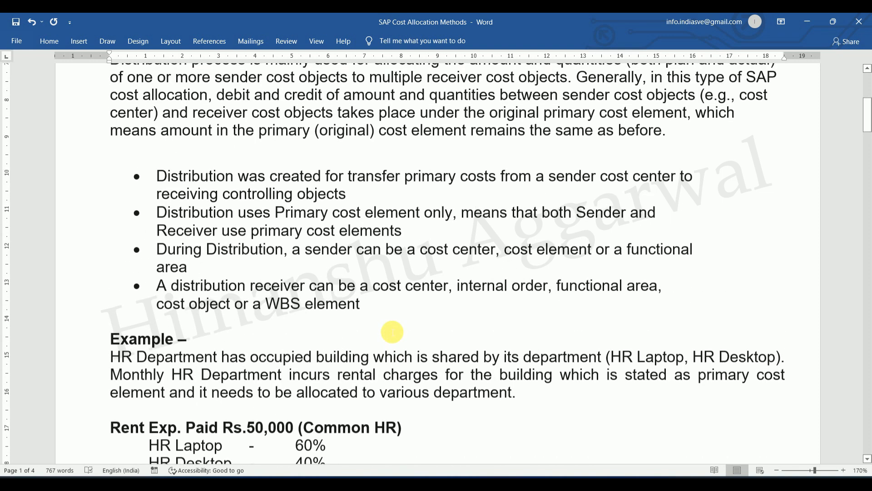
pyautogui.scroll(-8, 392, 332)
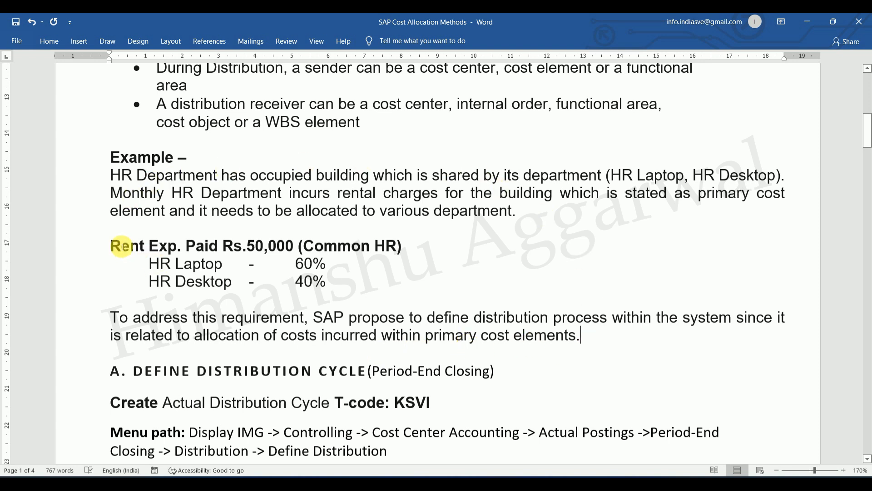
# Step: Examine the rent allocation shares for HR Laptop and HR Desktop and the T-codes and menu paths for defining the distribution cycle
pyautogui.moveTo(113, 245); pyautogui.dragTo(298, 245)
pyautogui.click(117, 246)
pyautogui.moveTo(121, 247); pyautogui.dragTo(187, 245)
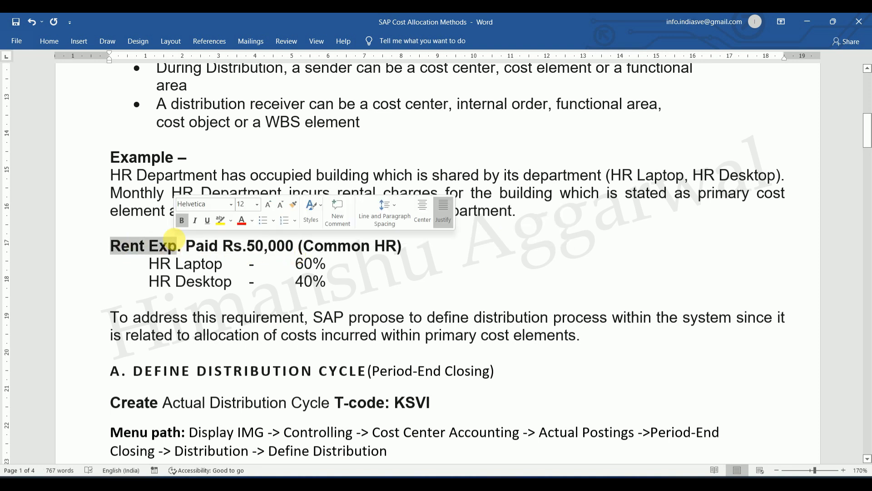
pyautogui.click(127, 246)
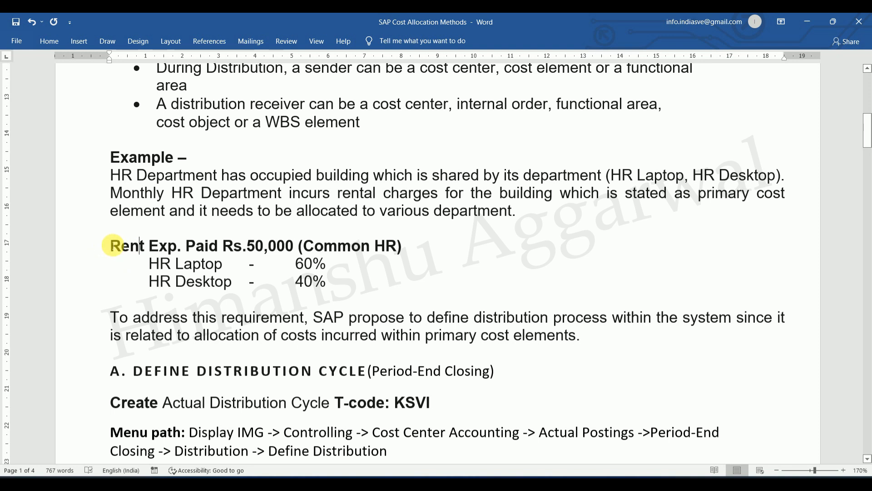
pyautogui.moveTo(114, 246); pyautogui.dragTo(296, 256)
pyautogui.click(290, 243)
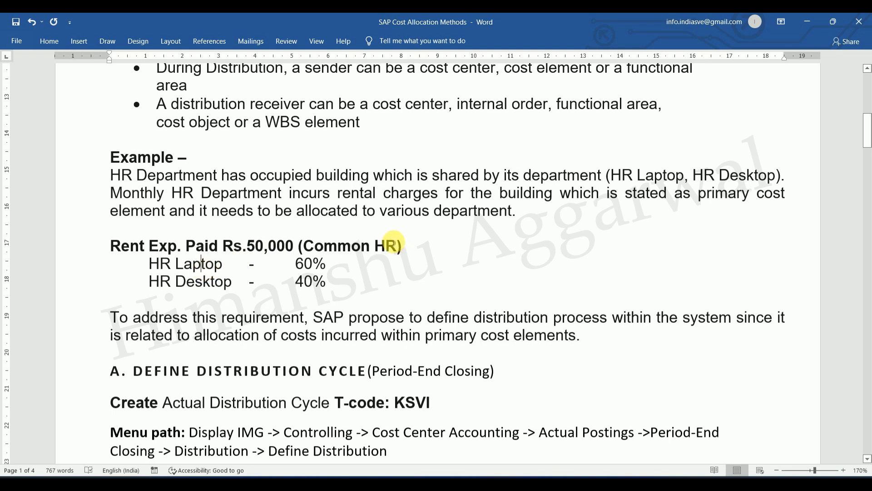
pyautogui.click(308, 267)
pyautogui.click(272, 244)
pyautogui.click(300, 267)
pyautogui.click(208, 267)
pyautogui.click(218, 284)
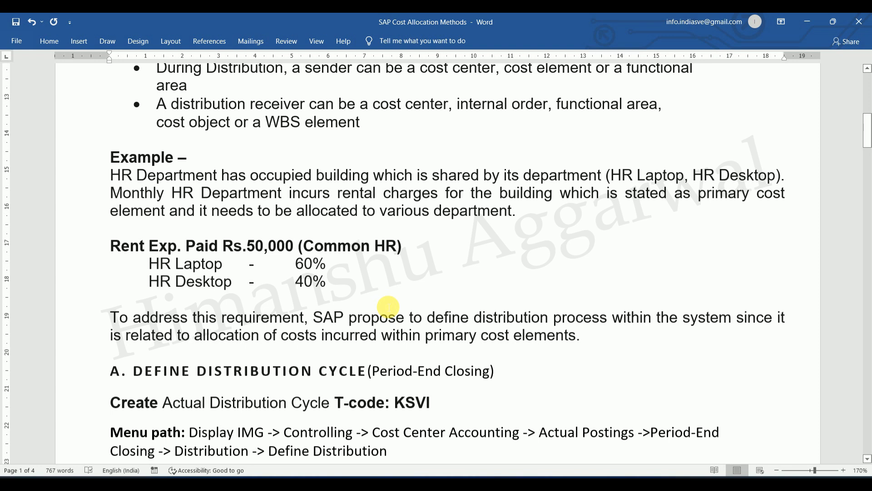
pyautogui.scroll(-1, 376, 266)
pyautogui.scroll(-4, 375, 266)
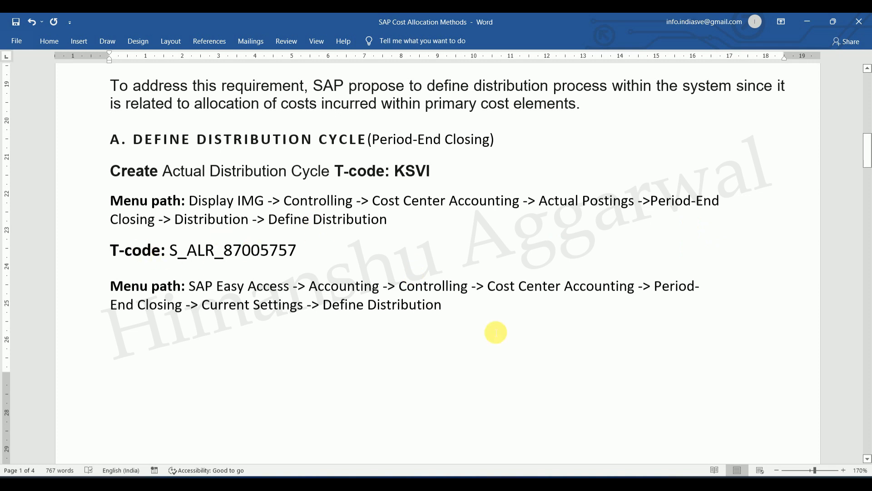
# Step: Switch to SAP Easy Access, run transaction spro and display the SAP Customizing Implementation Guide
pyautogui.click(508, 485)
pyautogui.click(454, 432)
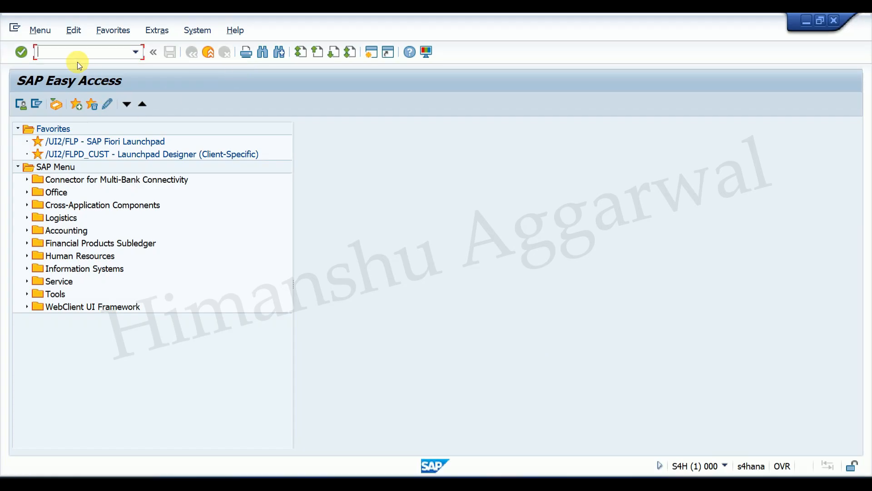
pyautogui.write('spro')
pyautogui.press('Return')
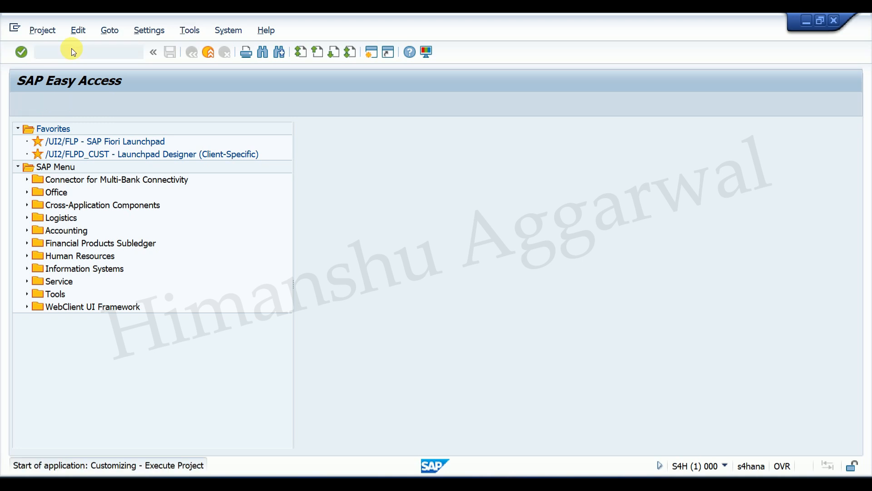
pyautogui.click(55, 108)
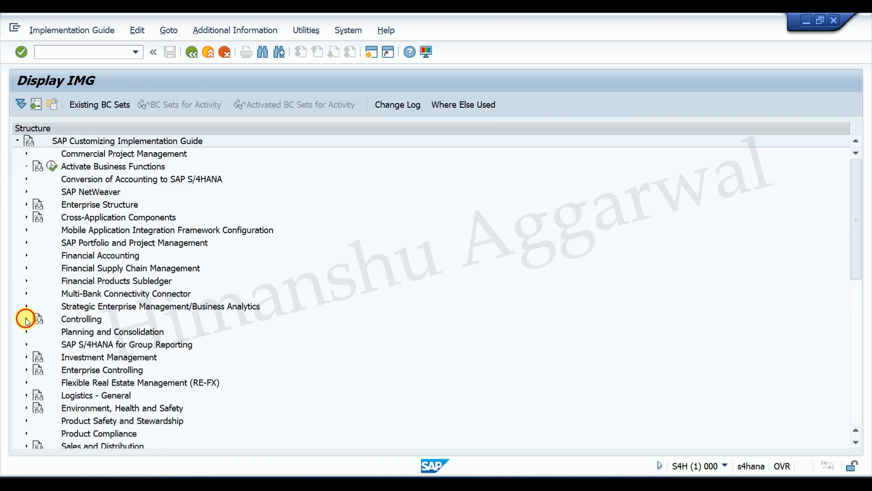
# Step: Expand Controlling and its Cost Center Accounting node in the implementation guide
pyautogui.click(27, 319)
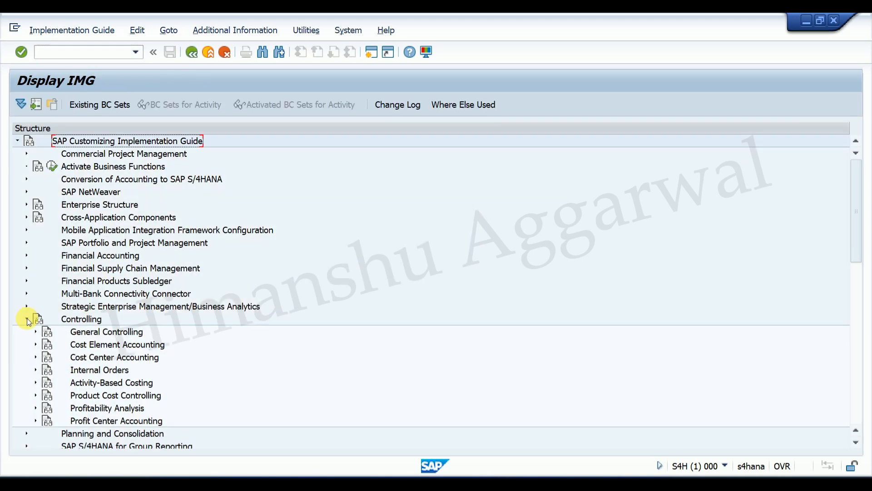
pyautogui.click(36, 357)
pyautogui.scroll(-1, 39, 343)
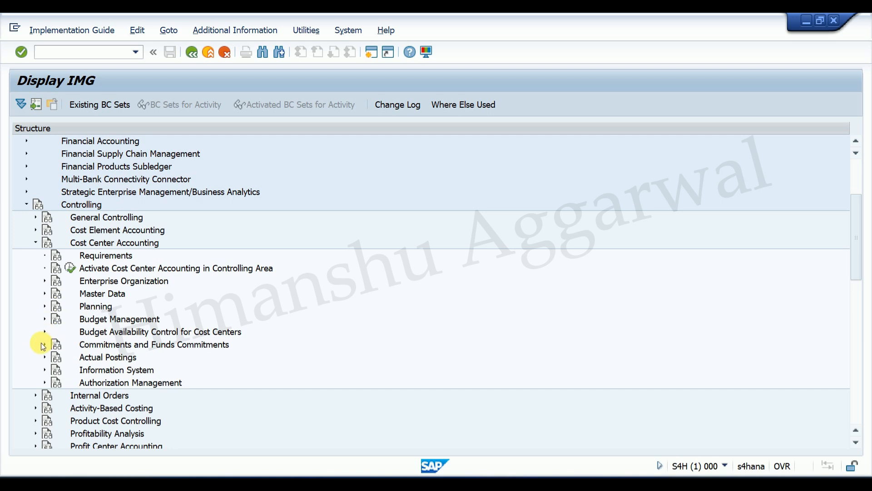
pyautogui.click(44, 306)
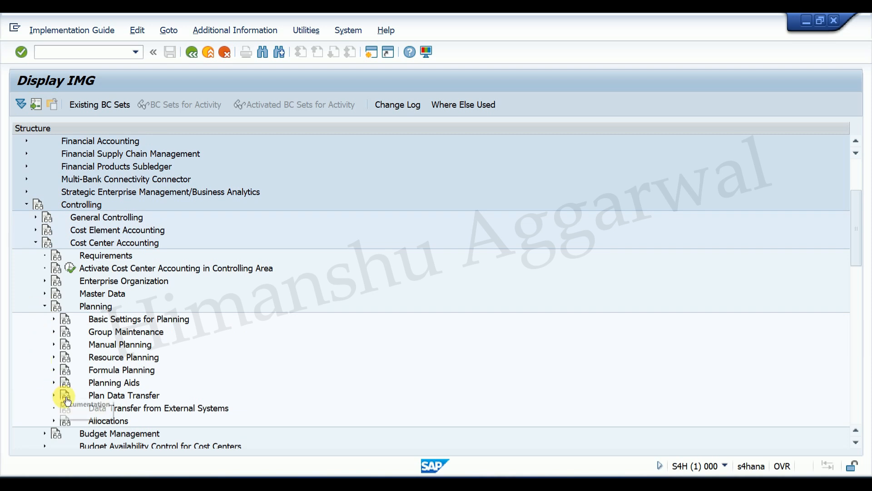
pyautogui.scroll(-1, 56, 370)
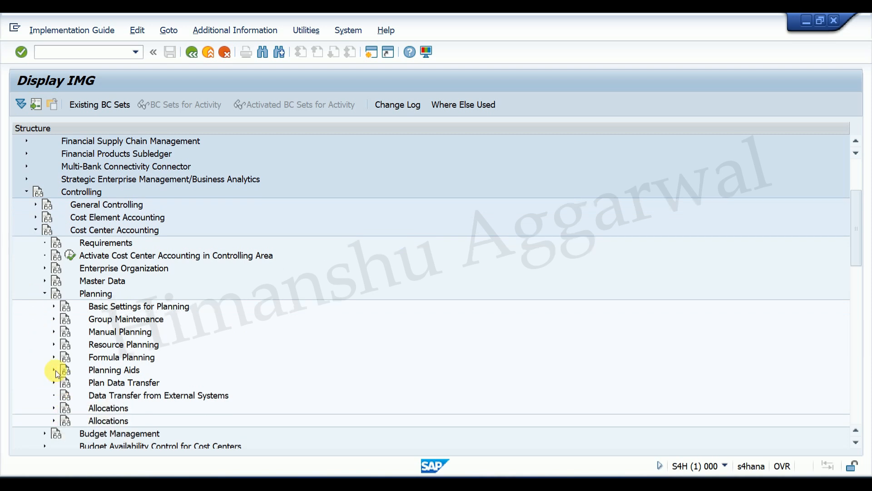
pyautogui.click(54, 408)
pyautogui.scroll(-4, 53, 389)
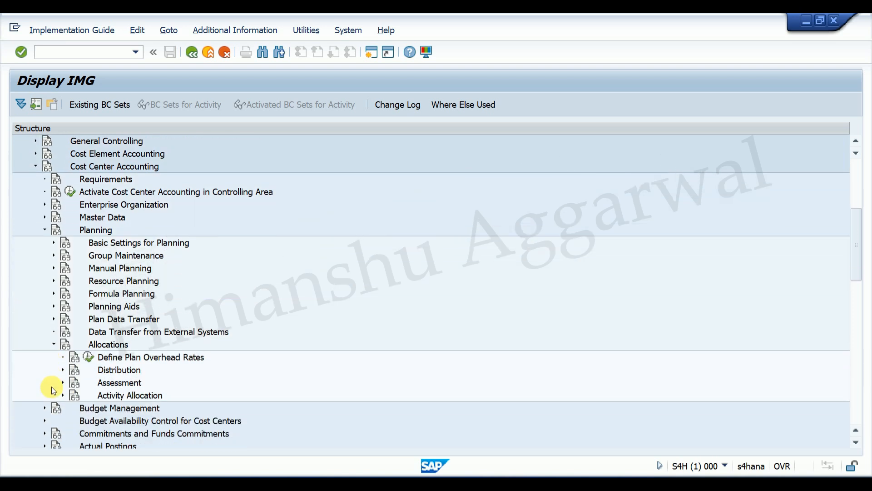
pyautogui.click(63, 370)
pyautogui.click(62, 369)
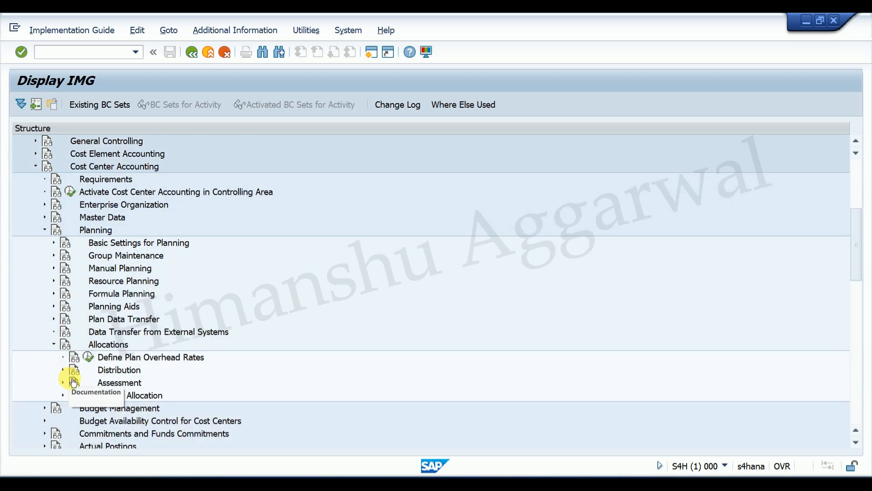
pyautogui.click(62, 369)
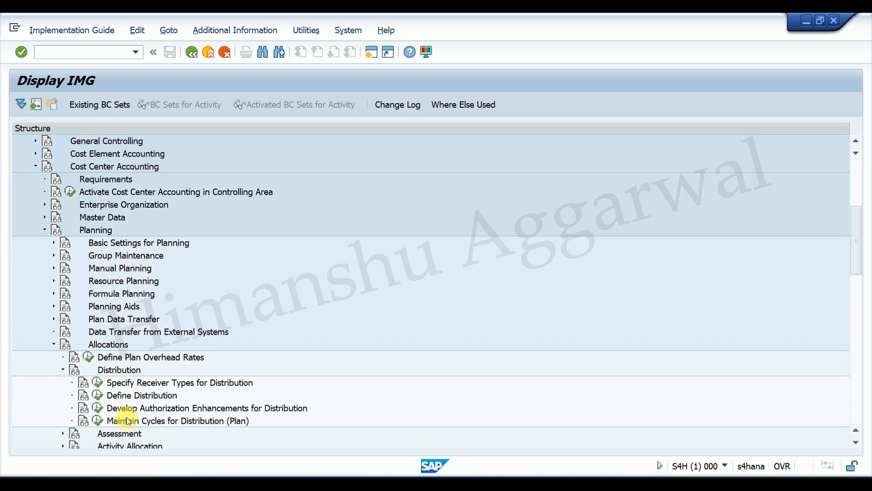
pyautogui.click(63, 369)
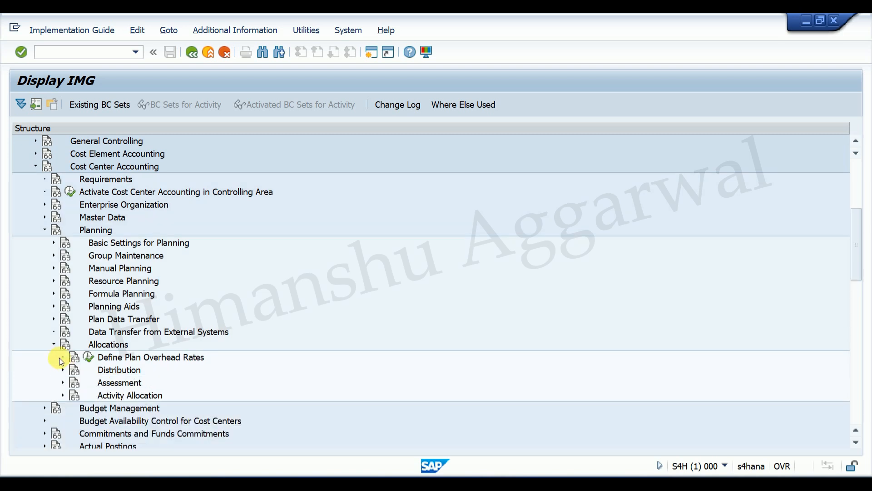
pyautogui.click(45, 230)
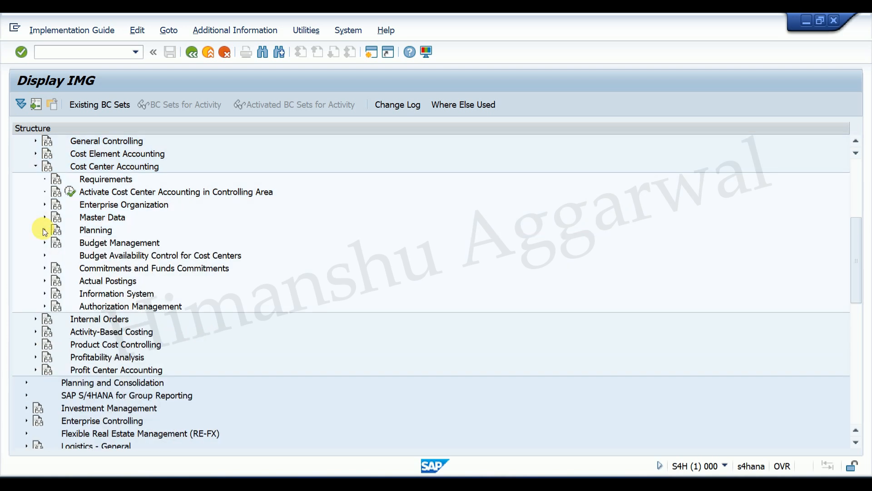
# Step: Expand Actual Postings, Period-End Closing and Distribution under Cost Center Accounting to reach the Define Distribution activity
pyautogui.click(44, 280)
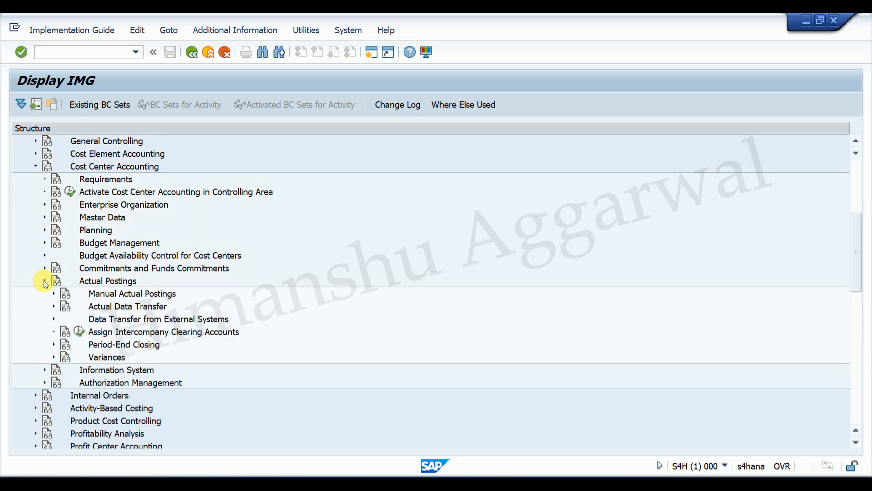
pyautogui.click(54, 345)
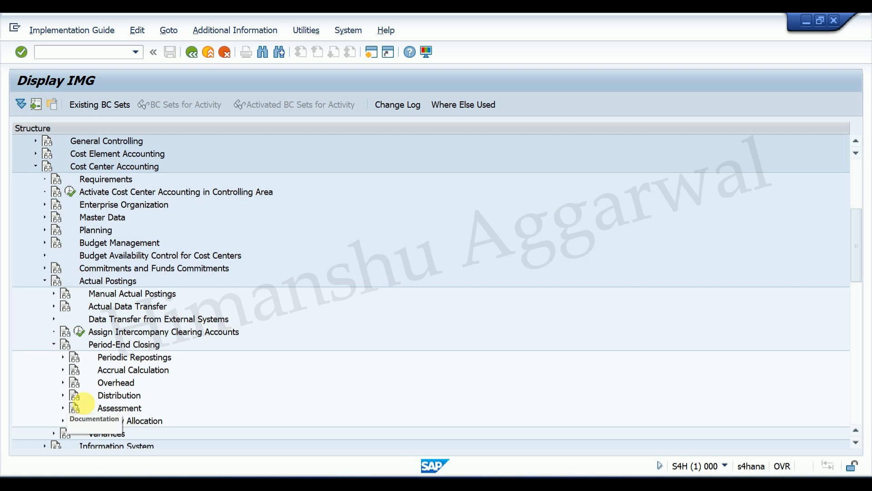
pyautogui.click(64, 396)
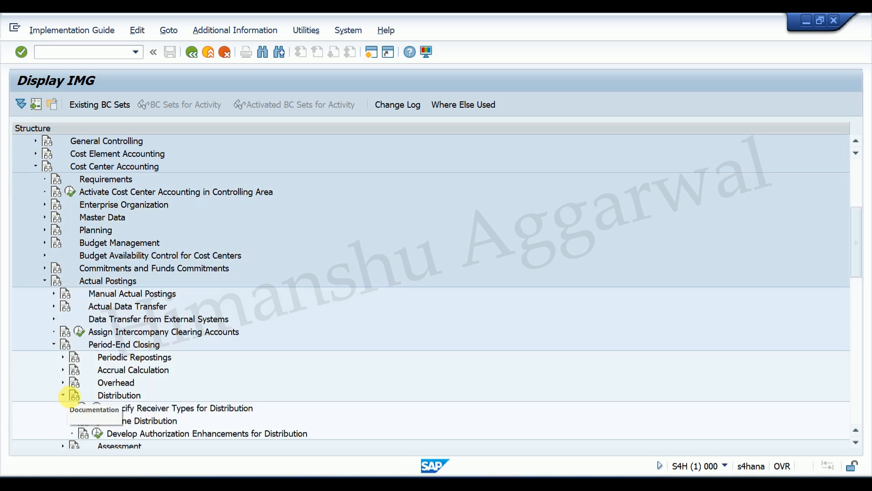
pyautogui.scroll(-1, 68, 397)
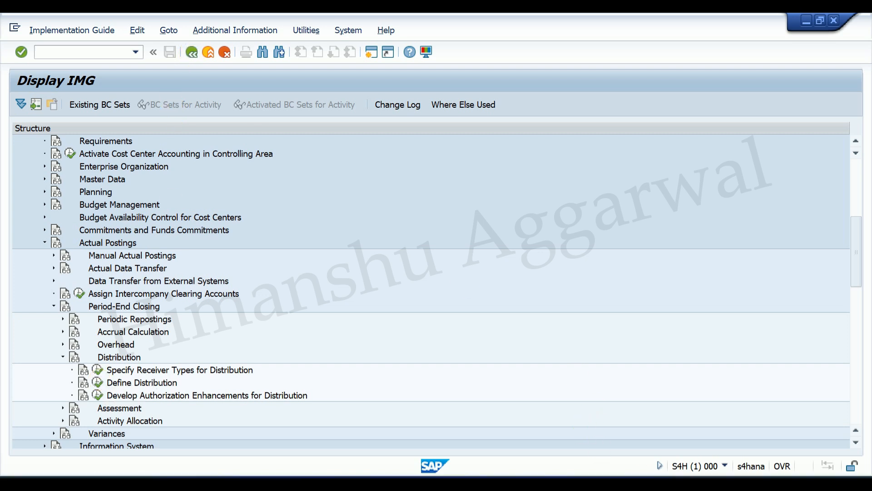
# Step: Check the SAP Easy Access menu path in the Word notes and return SAP to its start screen with /n
pyautogui.click(618, 487)
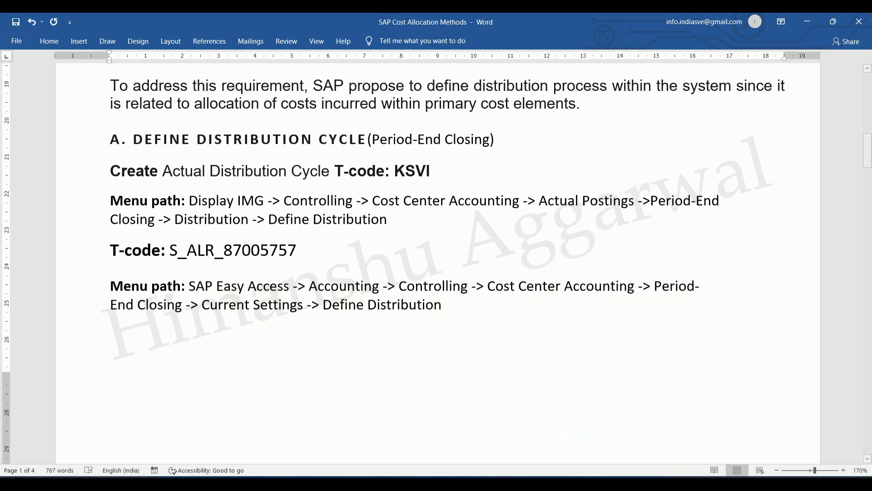
pyautogui.moveTo(529, 475)
pyautogui.click(527, 436)
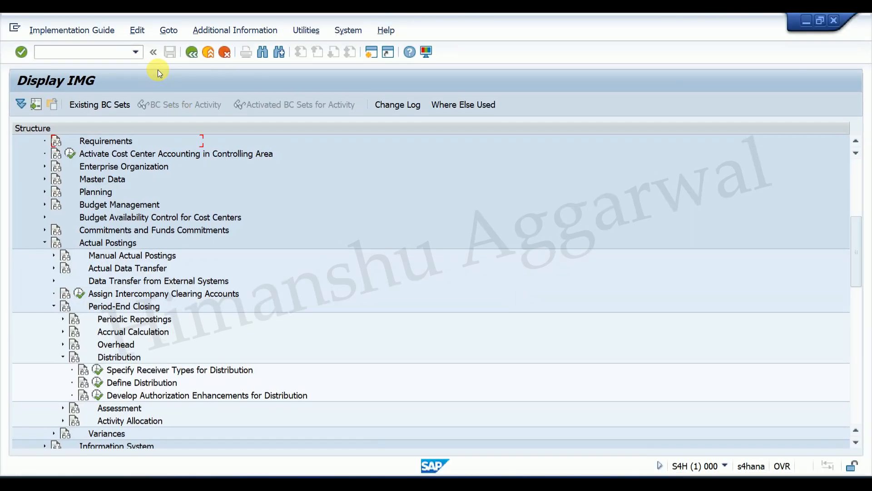
pyautogui.write('/n')
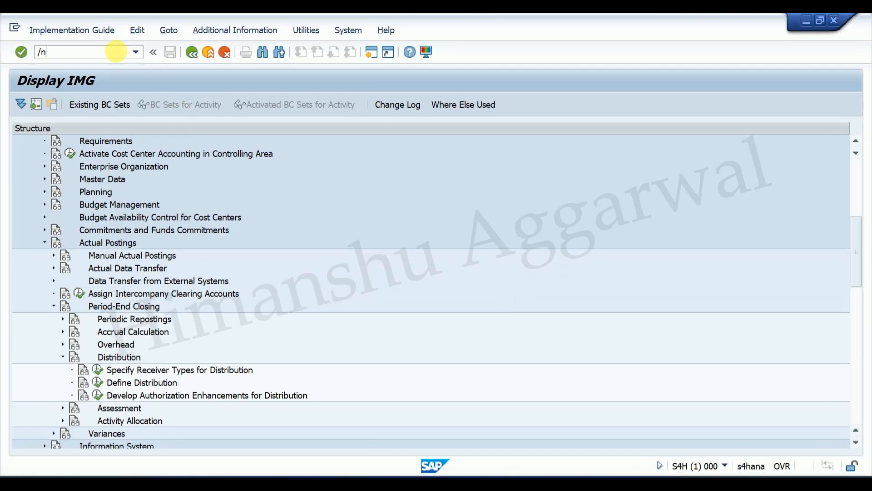
pyautogui.press('Return')
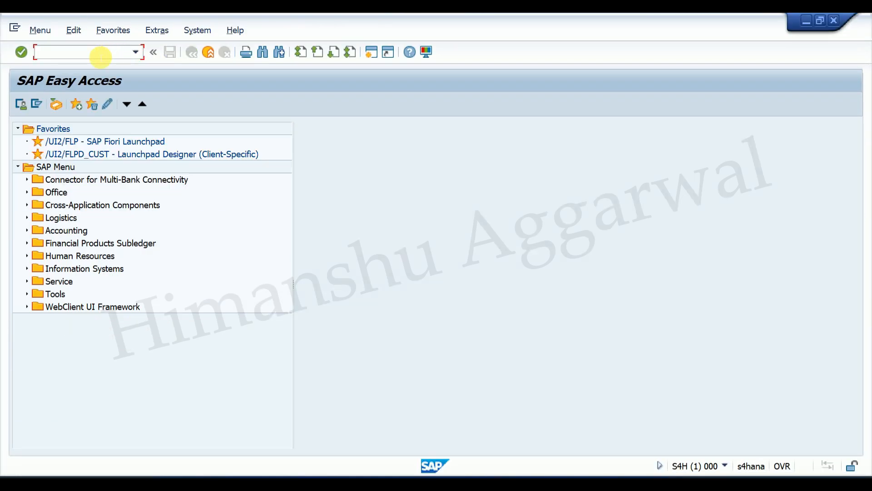
# Step: Expand Accounting, Controlling, Cost Center Accounting, Period-End Closing and Current Settings in the SAP menu
pyautogui.click(27, 231)
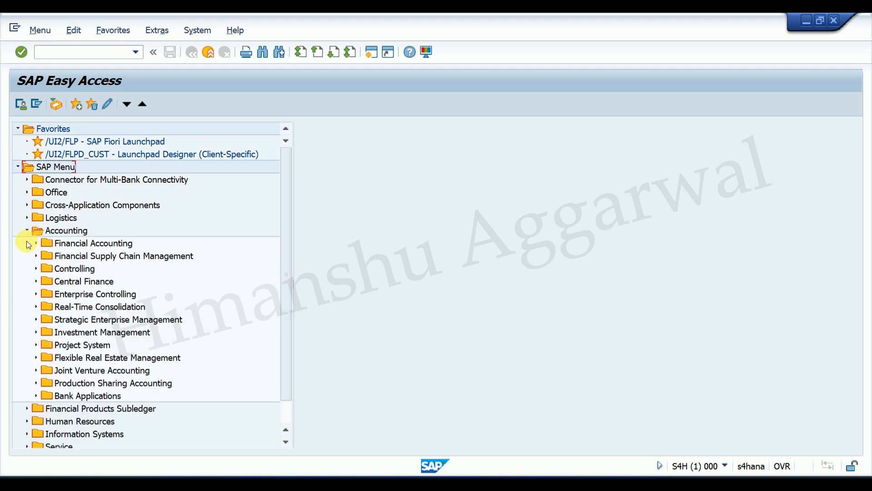
pyautogui.click(37, 269)
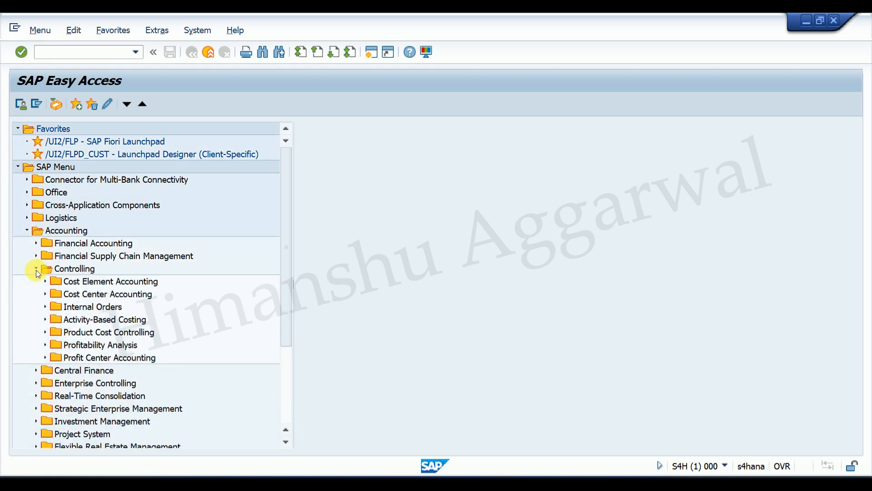
pyautogui.click(45, 294)
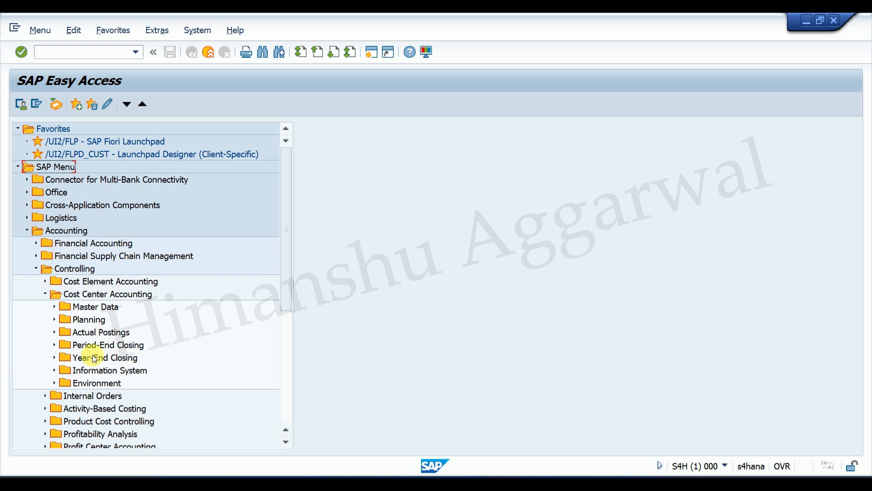
pyautogui.click(54, 345)
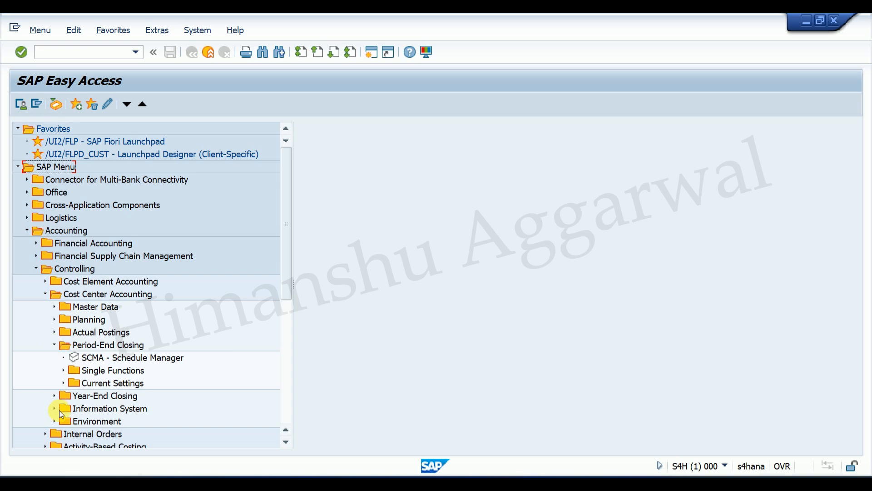
pyautogui.click(63, 383)
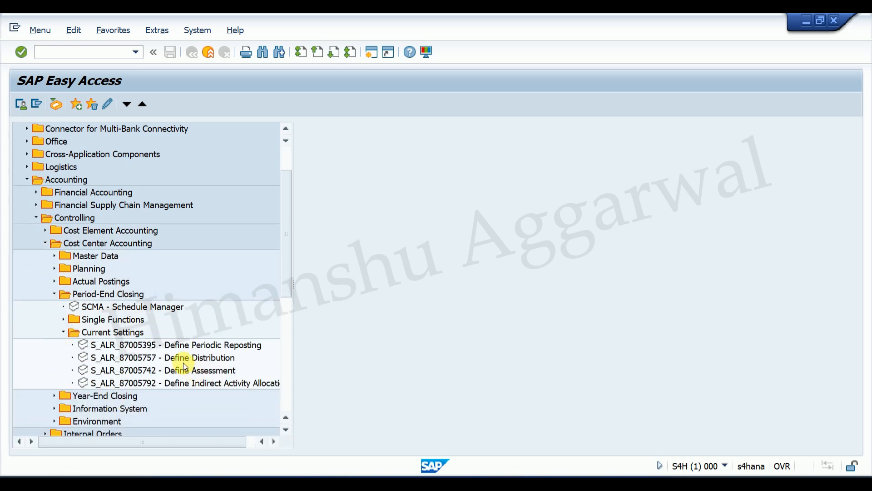
# Step: Start Define Distribution (S_ALR_87005757) and open the initial screen for creating an actual distribution cycle
pyautogui.click(181, 360)
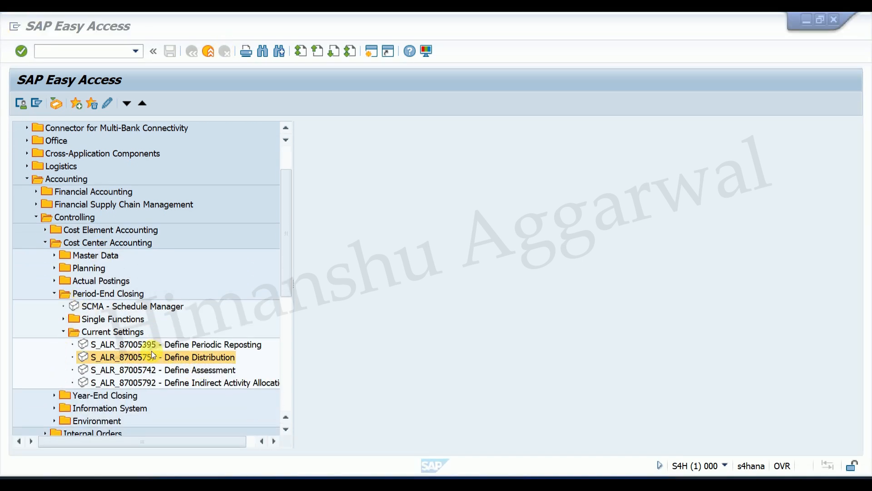
pyautogui.doubleClick(160, 357)
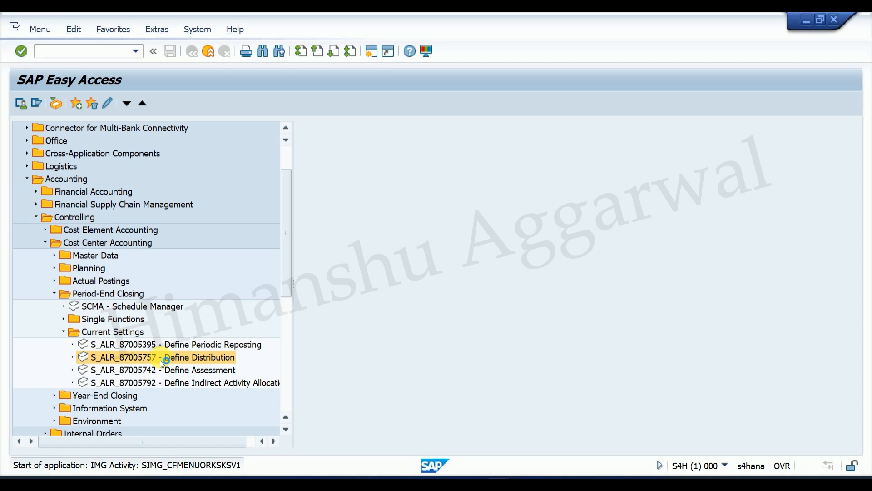
pyautogui.press('Tab')
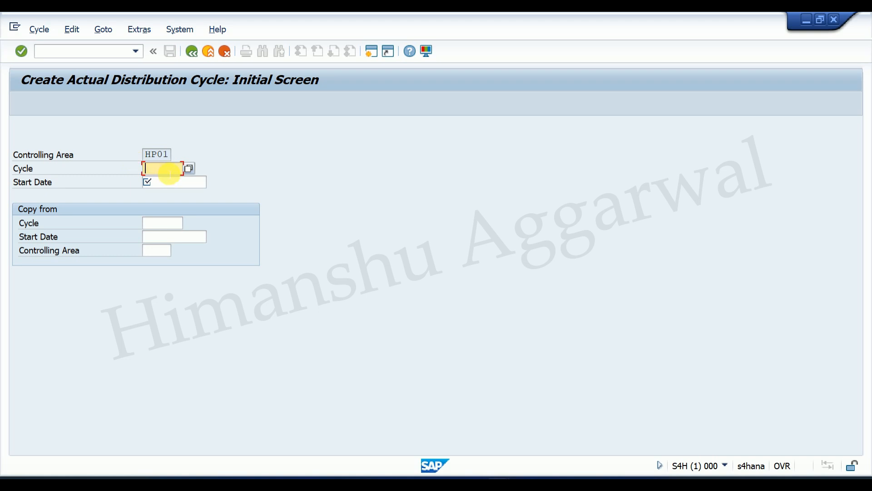
# Step: Switch to the Word notes, review the rent distribution example and return to the SAP cycle screen
pyautogui.click(632, 485)
pyautogui.scroll(1, 399, 324)
pyautogui.scroll(10, 400, 324)
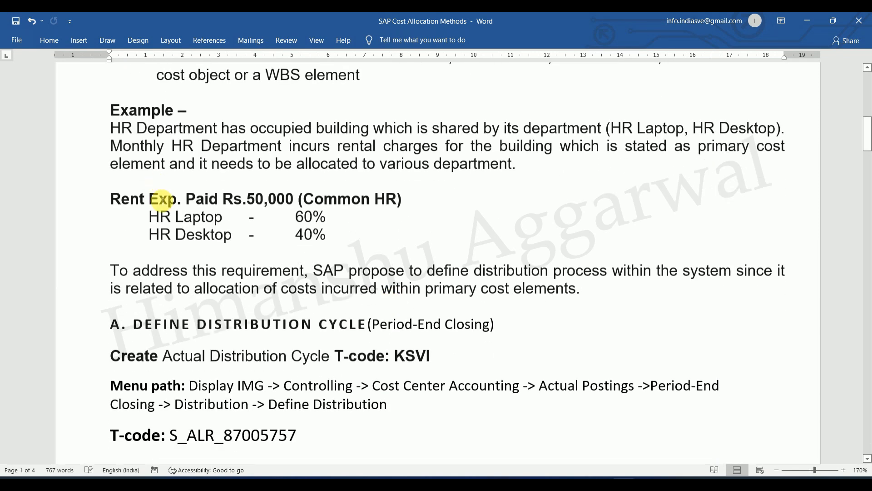
pyautogui.scroll(-2, 208, 200)
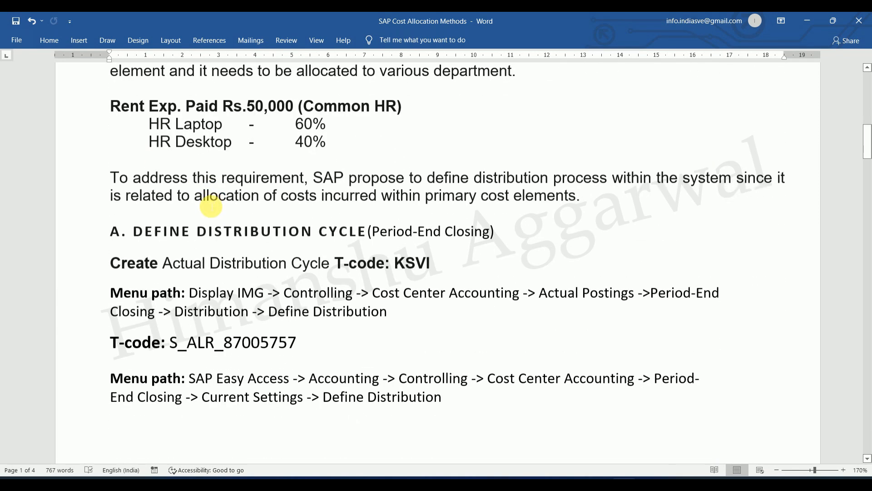
pyautogui.scroll(1, 211, 207)
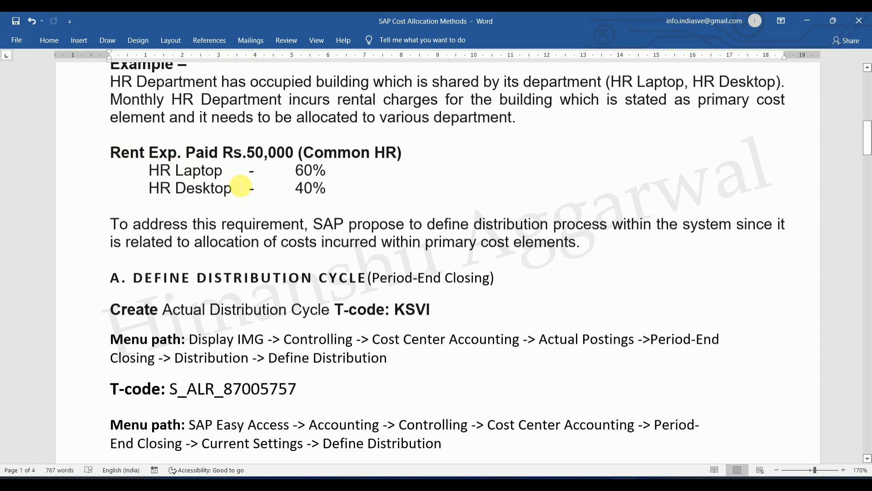
pyautogui.click(560, 451)
# Step: Create the actual distribution cycle RENT with start date 01.02.2022 and continue to its header data
pyautogui.click(152, 170)
pyautogui.write('RE')
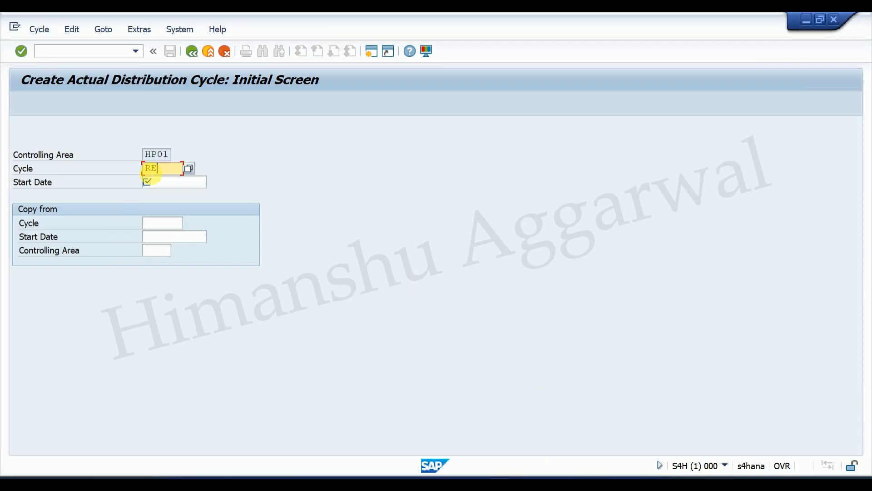
pyautogui.write('NT')
pyautogui.click(174, 183)
pyautogui.write('01.01.')
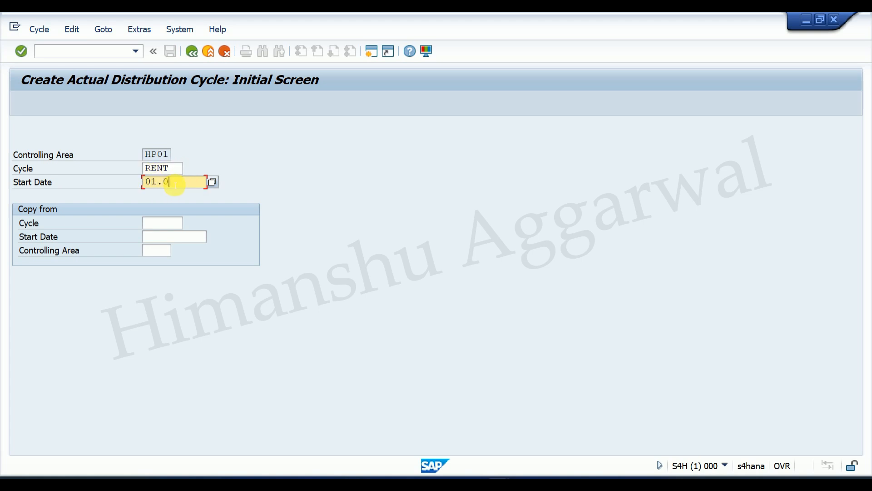
pyautogui.press('BackSpace')
pyautogui.press('BackSpace')
pyautogui.write('2.2022')
pyautogui.press('Return')
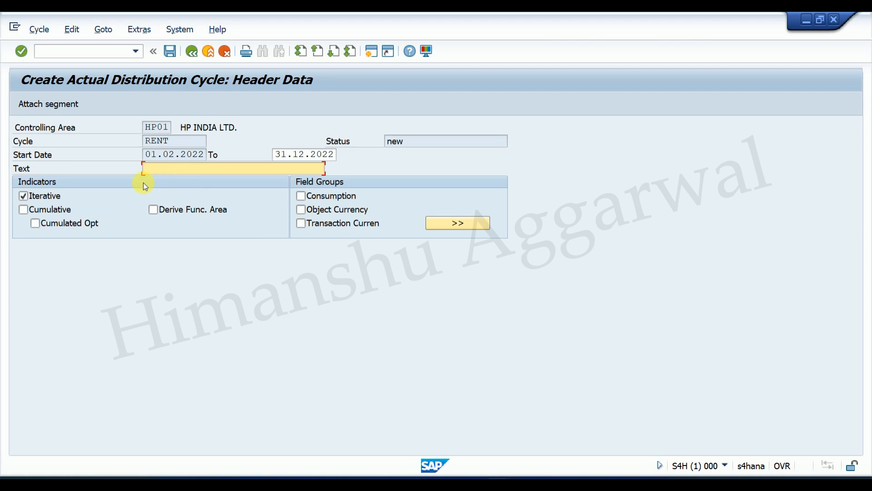
# Step: Set the cycle text to "Distribution cycle for Rent" and attach a segment named RentSeg
pyautogui.write('Distribution cycle for Rent')
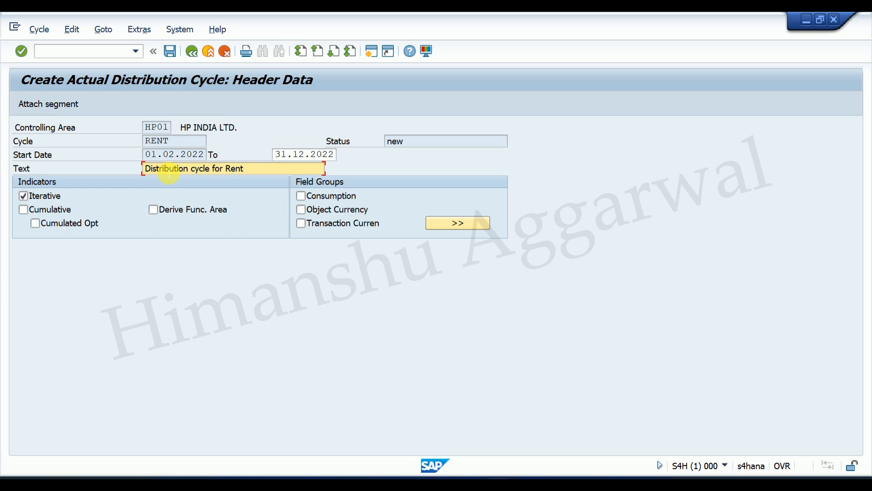
pyautogui.click(44, 104)
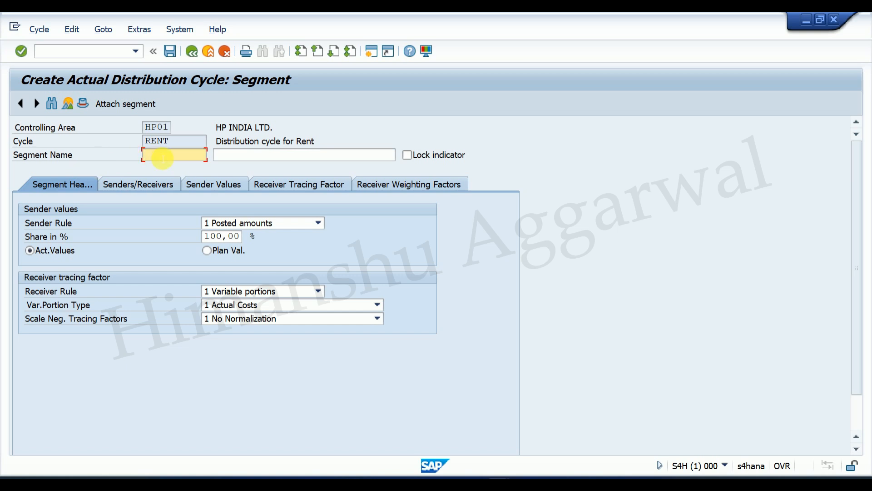
pyautogui.write('Rent')
pyautogui.write('SEg')
pyautogui.press('BackSpace')
pyautogui.press('BackSpace')
pyautogui.write('eg')
pyautogui.click(249, 159)
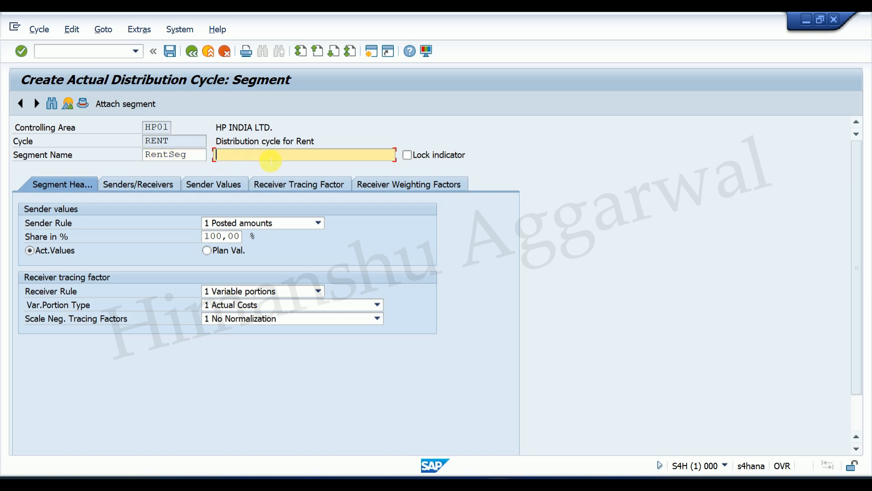
pyautogui.write('Rent')
pyautogui.write('D')
pyautogui.press('BackSpace')
pyautogui.press('BackSpace')
pyautogui.press('BackSpace')
pyautogui.press('BackSpace')
pyautogui.press('BackSpace')
pyautogui.press('BackSpace')
# Step: Copy the cycle text "Distribution cycle for Rent" into the segment description and choose Posted amounts as the sender rule
pyautogui.moveTo(320, 144); pyautogui.dragTo(218, 157)
pyautogui.hotkey('ctrl', 'c')
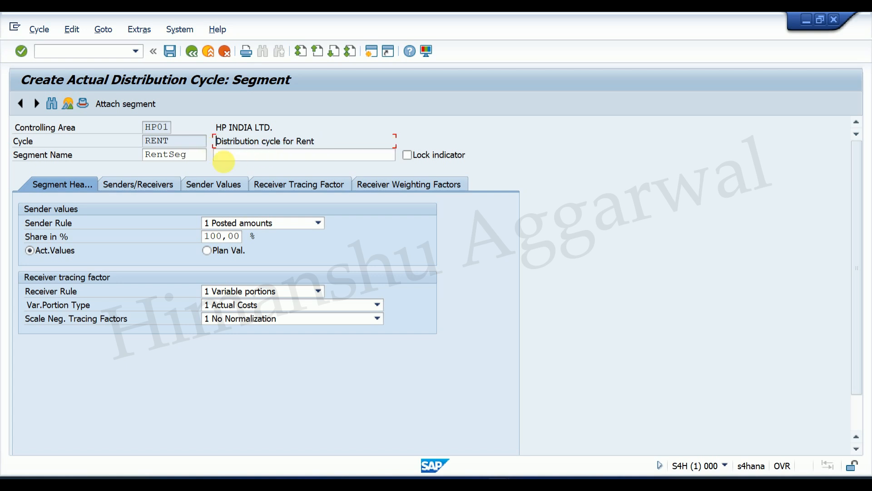
pyautogui.click(233, 159)
pyautogui.hotkey('ctrl', 'v')
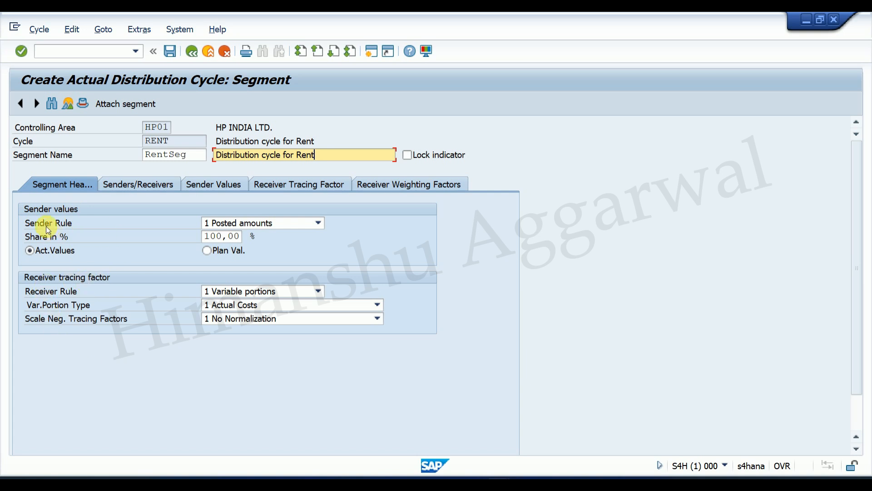
pyautogui.click(281, 223)
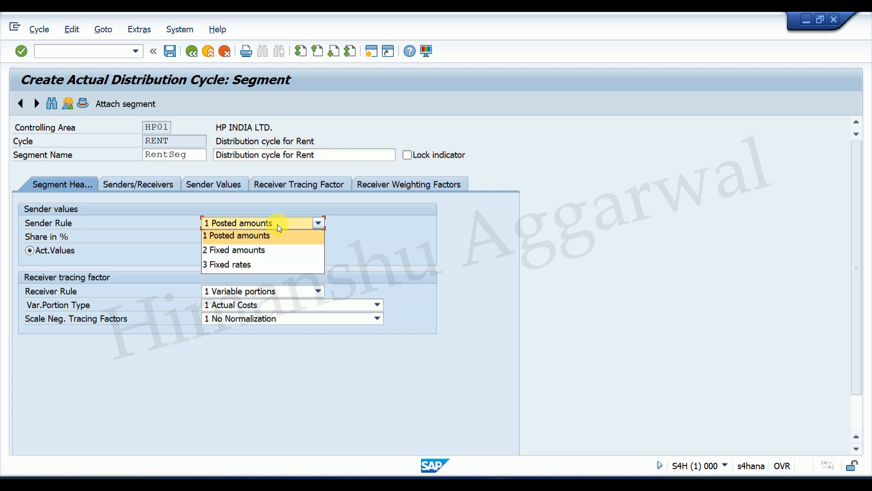
pyautogui.click(266, 237)
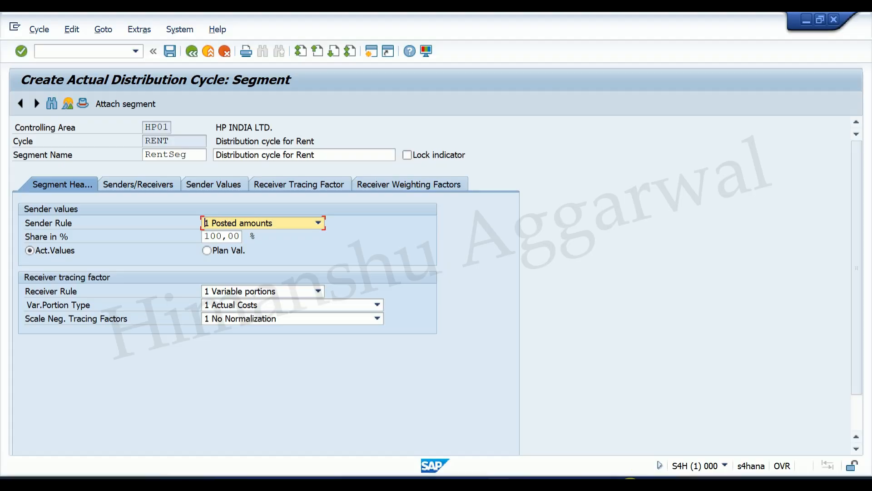
# Step: Check the Common HR rent expense and its department split in the Word notes, and return to the SAP segment
pyautogui.click(629, 484)
pyautogui.scroll(4, 253, 209)
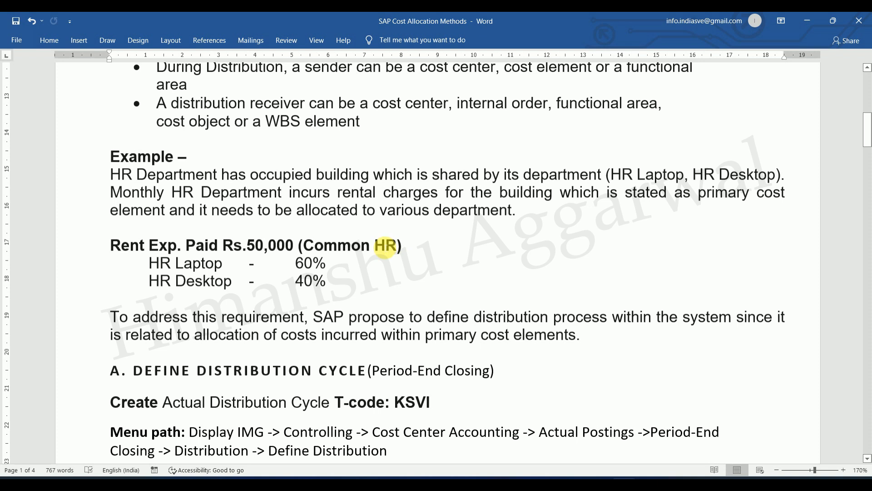
pyautogui.moveTo(387, 245); pyautogui.dragTo(336, 245)
pyautogui.click(396, 245)
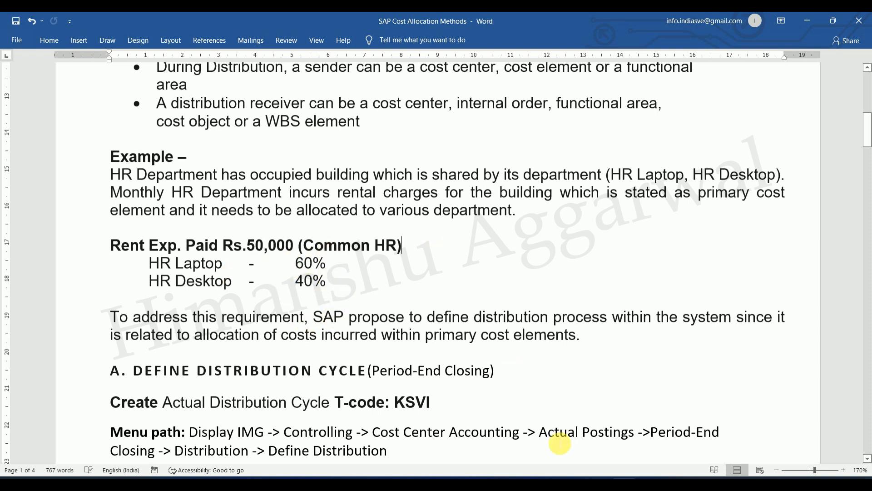
pyautogui.moveTo(502, 478)
pyautogui.click(516, 457)
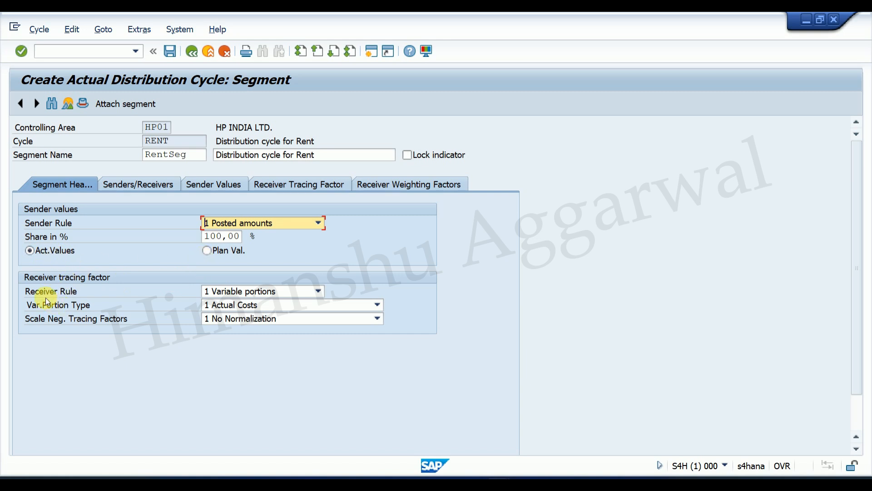
# Step: Set the segment's receiver rule to Fixed percentages
pyautogui.click(285, 292)
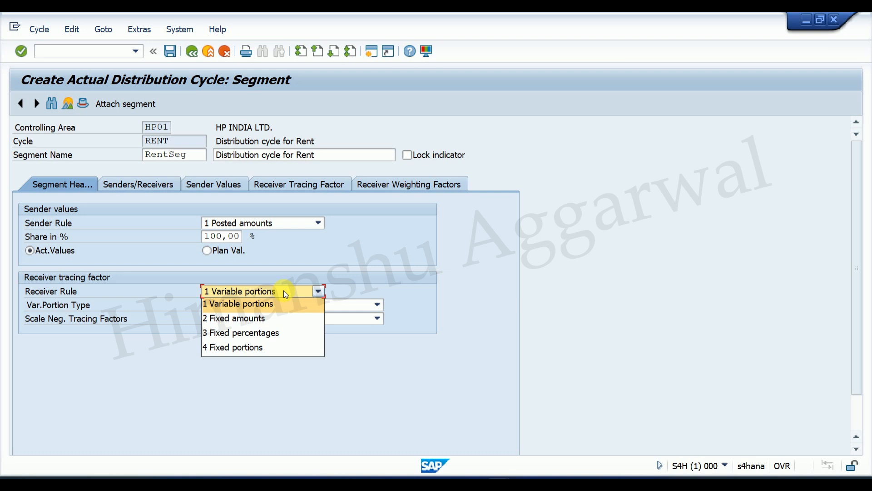
pyautogui.click(258, 334)
pyautogui.press('Return')
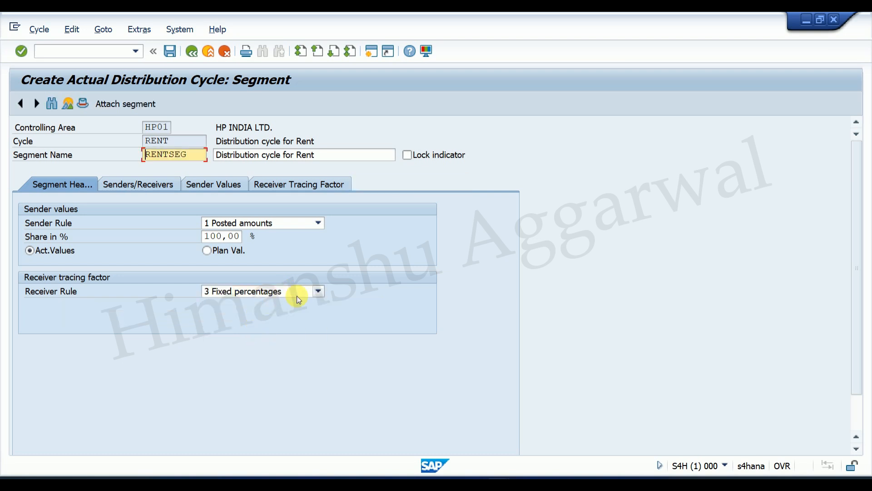
# Step: Set the segment's sender cost center to HR COMMON from the cost center list, checking it against the Word example
pyautogui.click(137, 185)
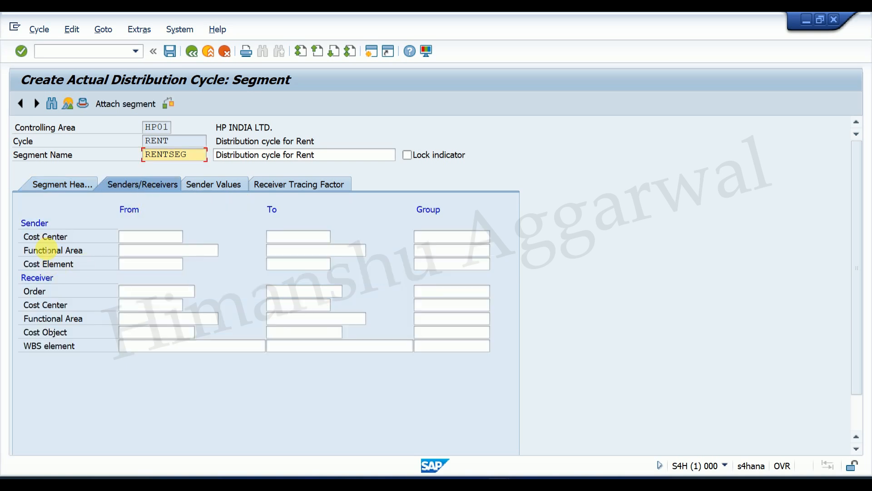
pyautogui.click(169, 236)
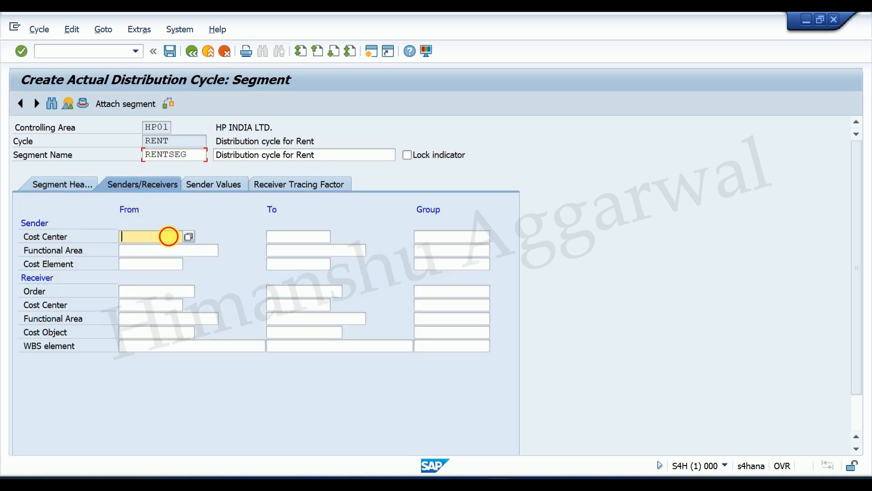
pyautogui.click(192, 239)
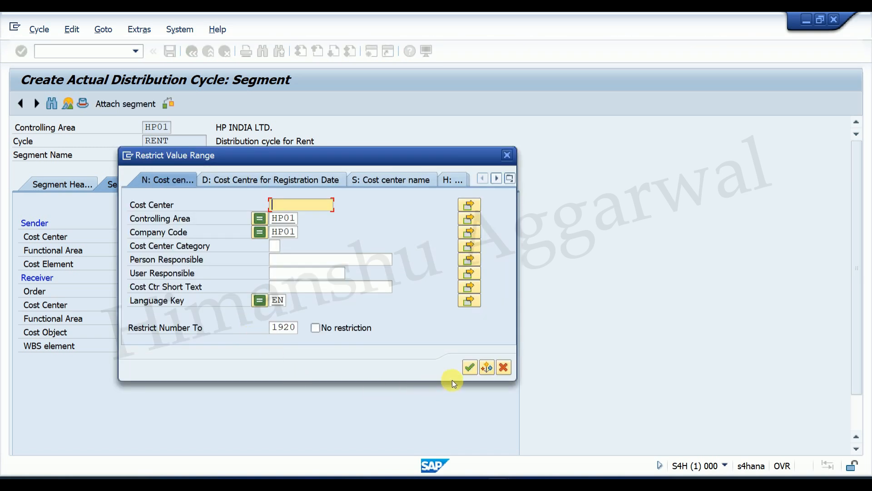
pyautogui.click(470, 367)
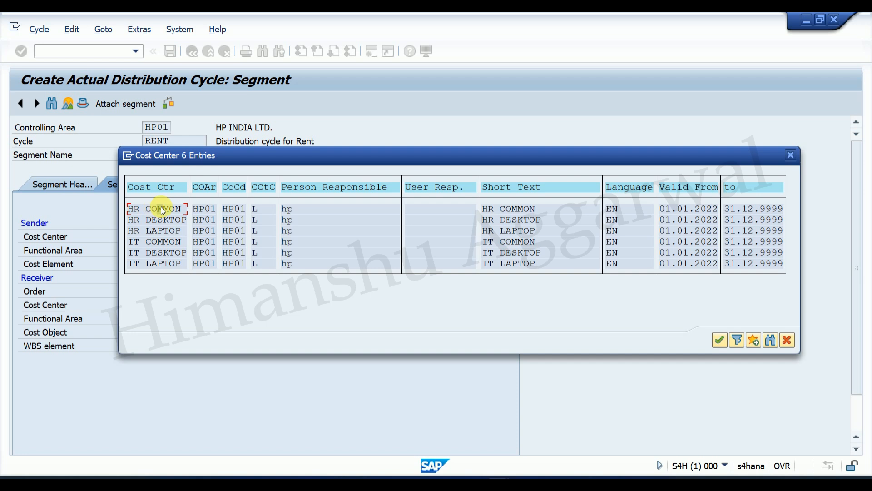
pyautogui.moveTo(623, 484)
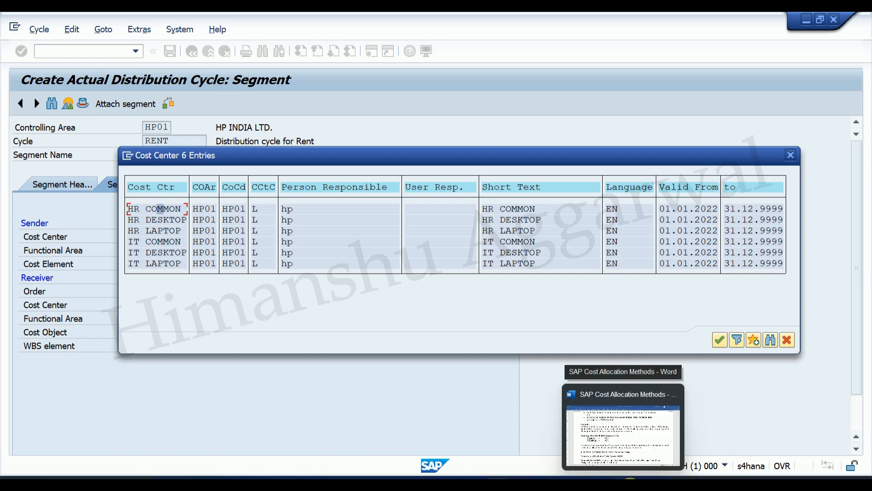
pyautogui.click(608, 432)
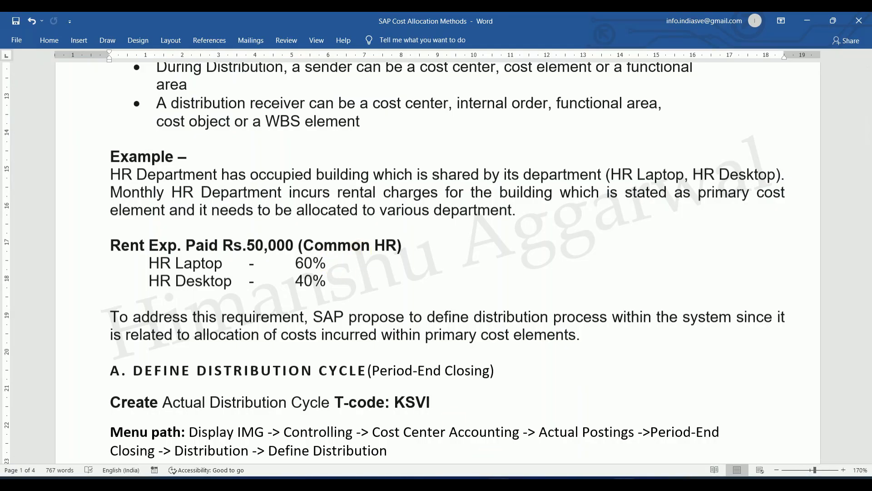
pyautogui.moveTo(485, 484)
pyautogui.click(522, 448)
pyautogui.doubleClick(161, 209)
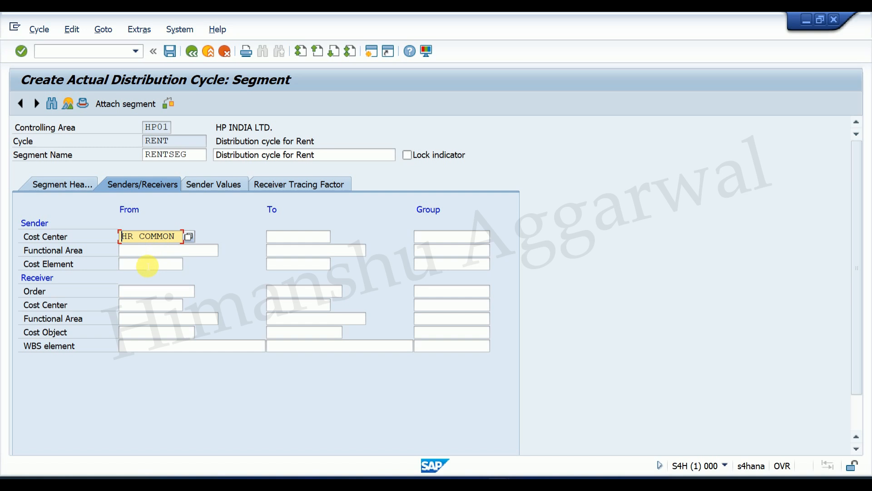
# Step: Look up the cost elements available for the sender and close the list without choosing one
pyautogui.click(146, 264)
pyautogui.press('F4')
pyautogui.click(484, 343)
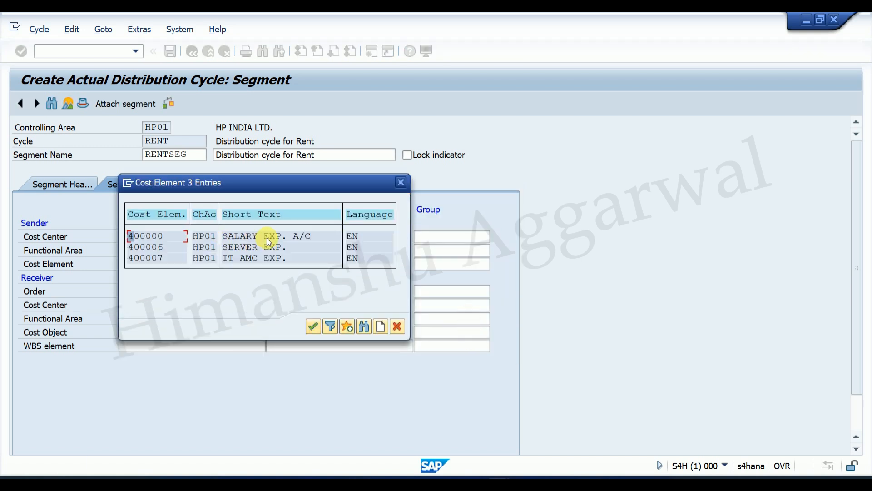
pyautogui.click(401, 184)
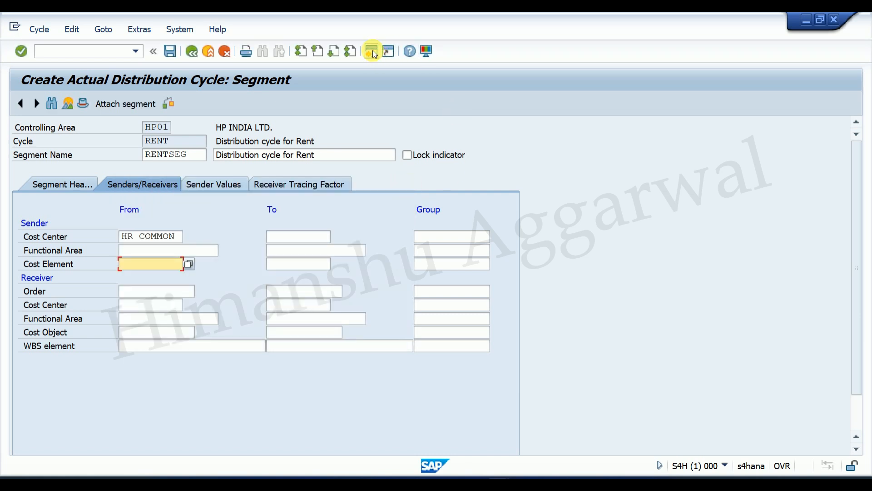
# Step: Start the G/L account transaction FS00 in a new session and expand the Expenditure accounts of company code HP01
pyautogui.click(372, 51)
pyautogui.write('fs00')
pyautogui.press('Return')
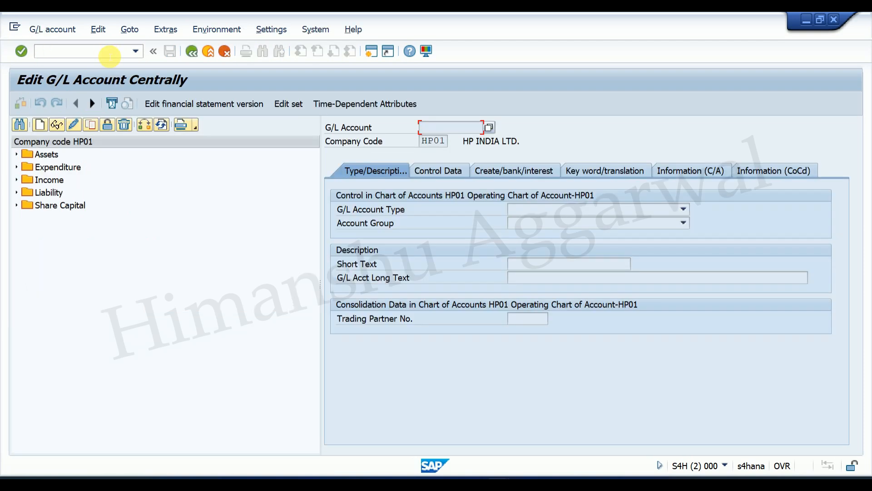
pyautogui.click(17, 167)
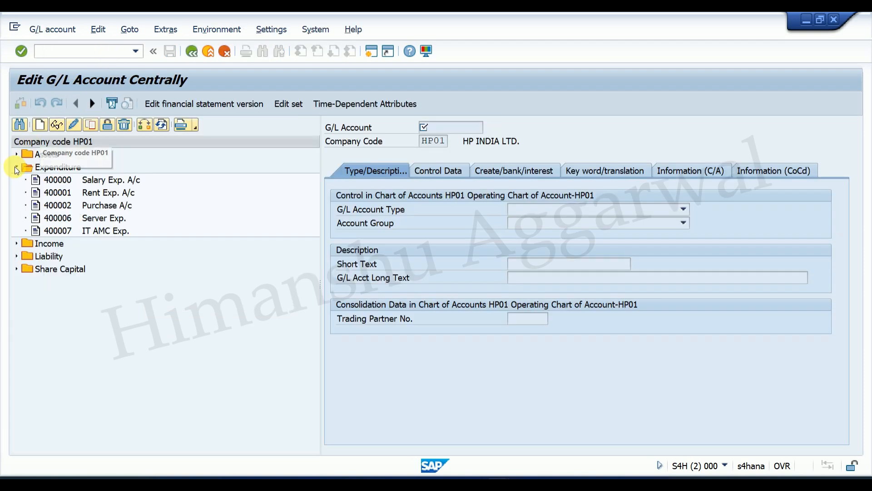
# Step: Copy the IT AMC Exp. account 400007 as a new G/L account 400008 in company code HP01
pyautogui.click(95, 232)
pyautogui.click(95, 218)
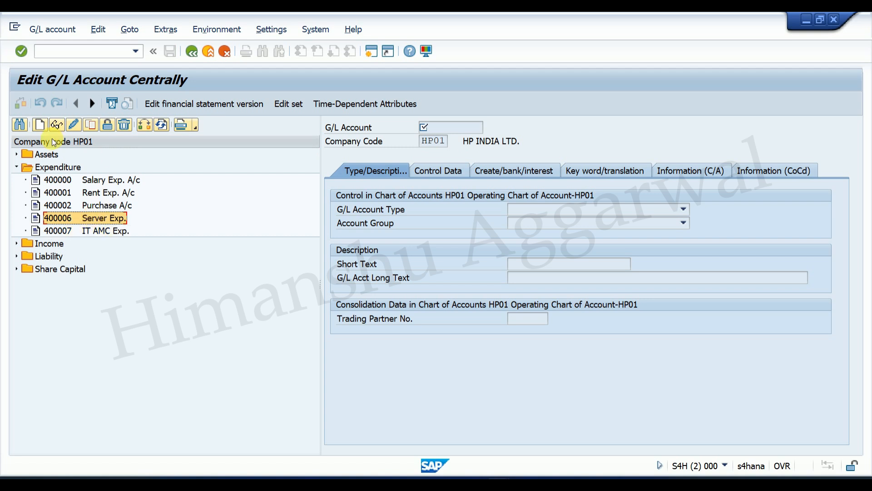
pyautogui.click(88, 232)
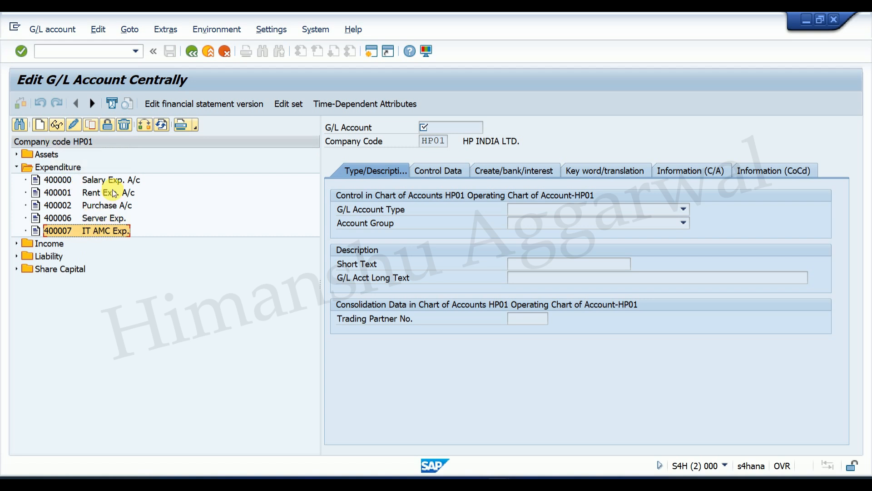
pyautogui.click(96, 127)
pyautogui.moveTo(182, 180); pyautogui.dragTo(268, 337)
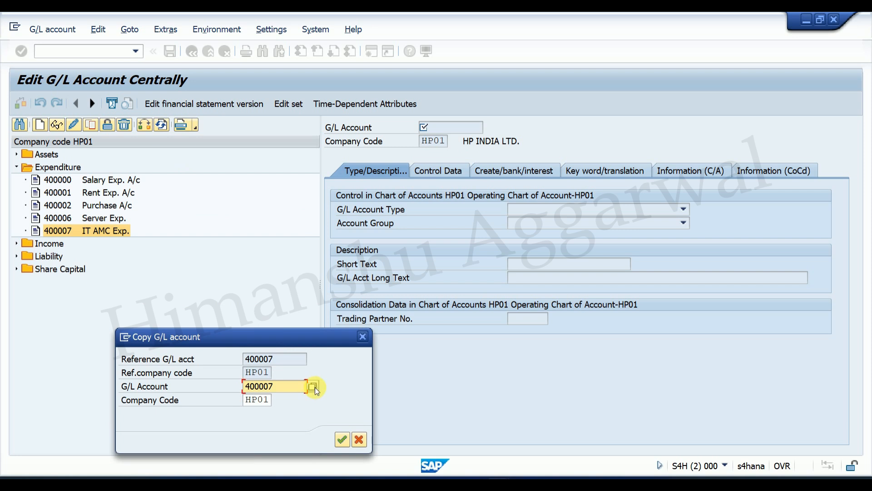
pyautogui.press('BackSpace')
pyautogui.write('8')
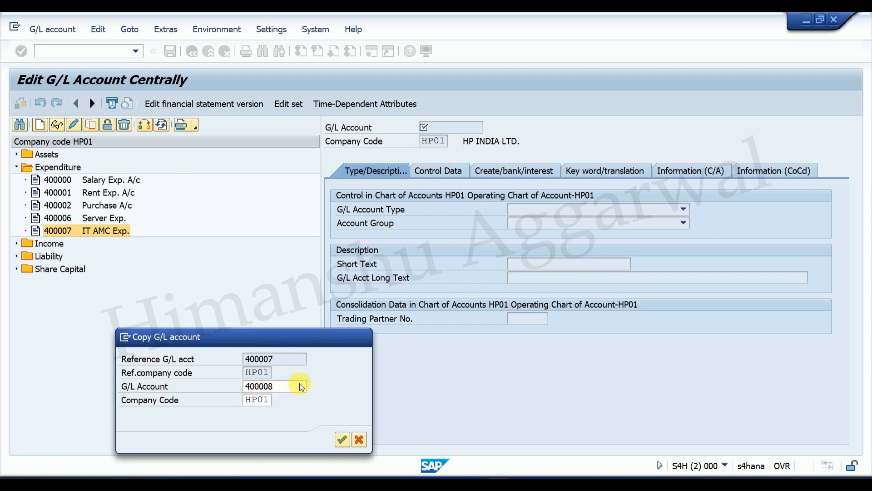
pyautogui.press('Return')
# Step: Set both the short text and the long text of the new G/L account to "Rent Exp."
pyautogui.click(571, 268)
pyautogui.press('BackSpace')
pyautogui.press('BackSpace')
pyautogui.press('BackSpace')
pyautogui.press('BackSpace')
pyautogui.press('BackSpace')
pyautogui.press('BackSpace')
pyautogui.press('BackSpace')
pyautogui.press('BackSpace')
pyautogui.press('BackSpace')
pyautogui.press('BackSpace')
pyautogui.press('BackSpace')
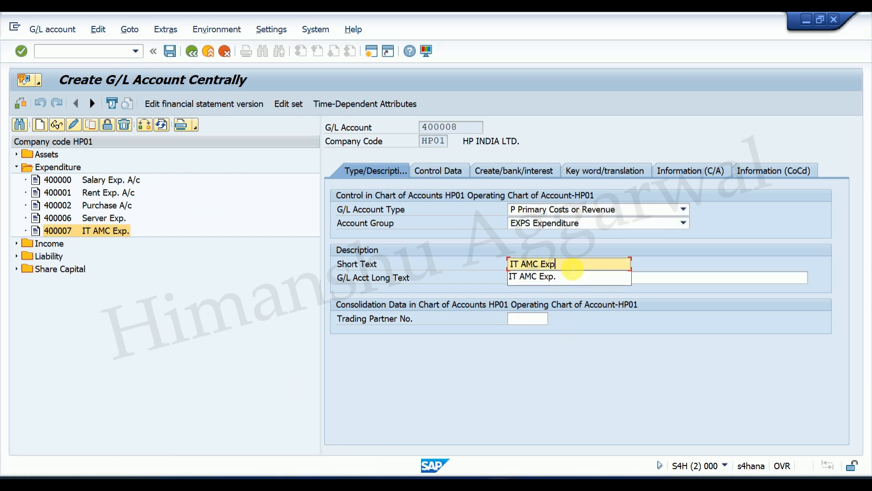
pyautogui.write('Rent Exp.')
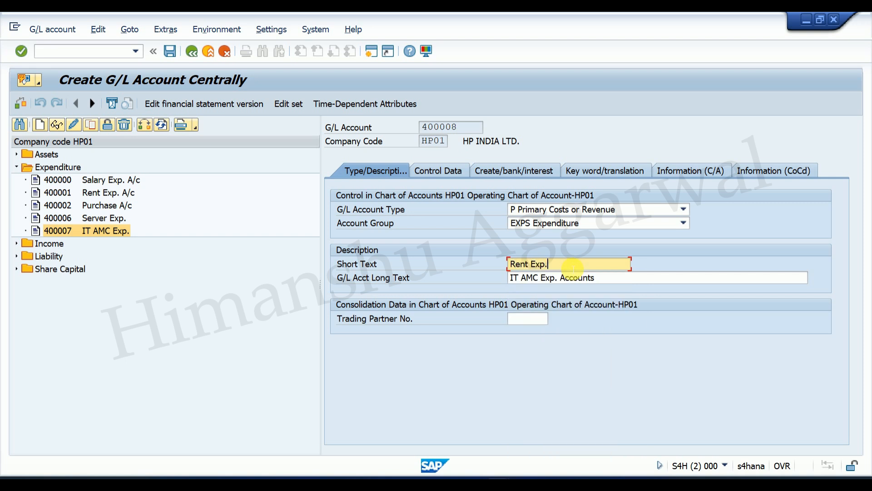
pyautogui.moveTo(555, 266); pyautogui.dragTo(510, 267)
pyautogui.hotkey('ctrl', 'c')
pyautogui.click(514, 279)
pyautogui.hotkey('ctrl', 'v')
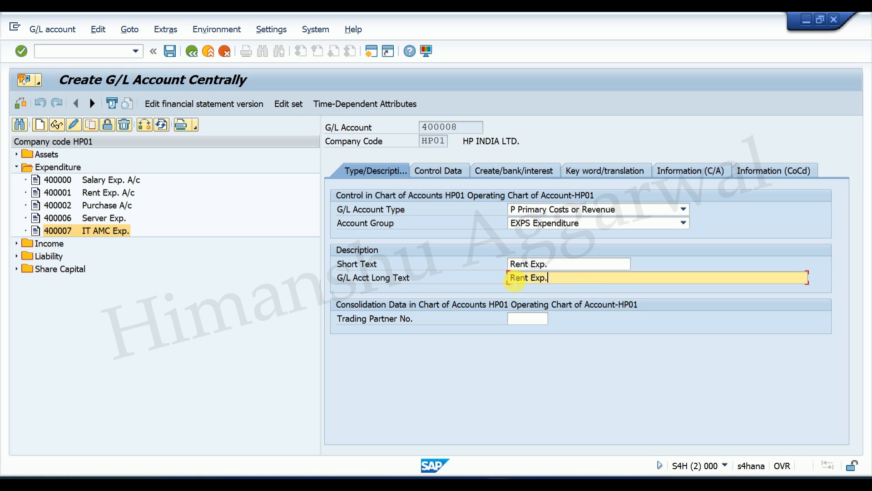
# Step: Review the new account's control data and its document creation, bank and interest settings, and save the account
pyautogui.click(451, 174)
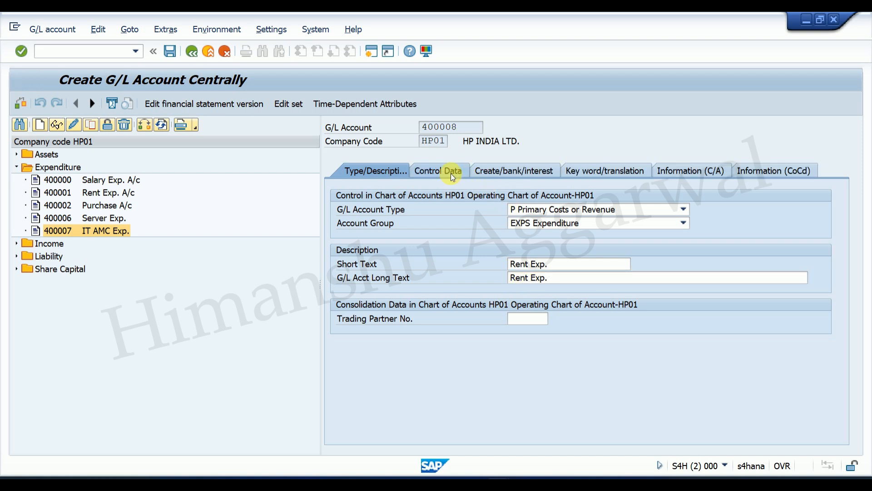
pyautogui.moveTo(843, 242); pyautogui.dragTo(846, 335)
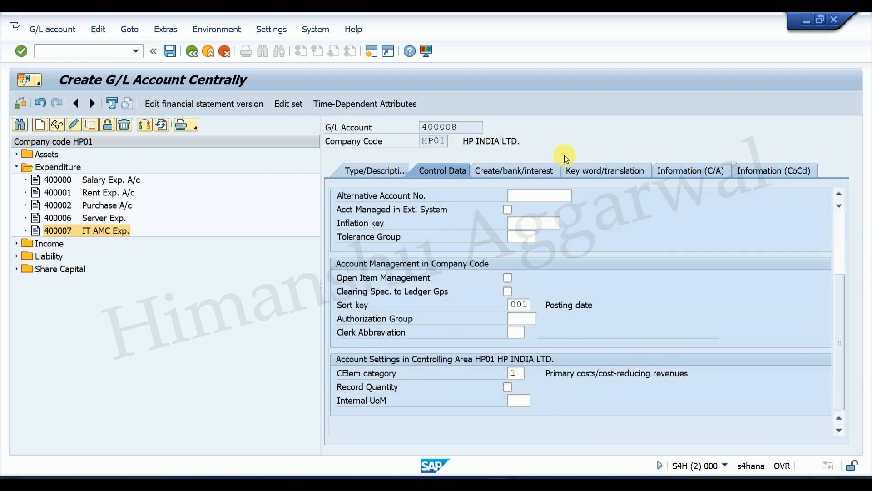
pyautogui.click(536, 172)
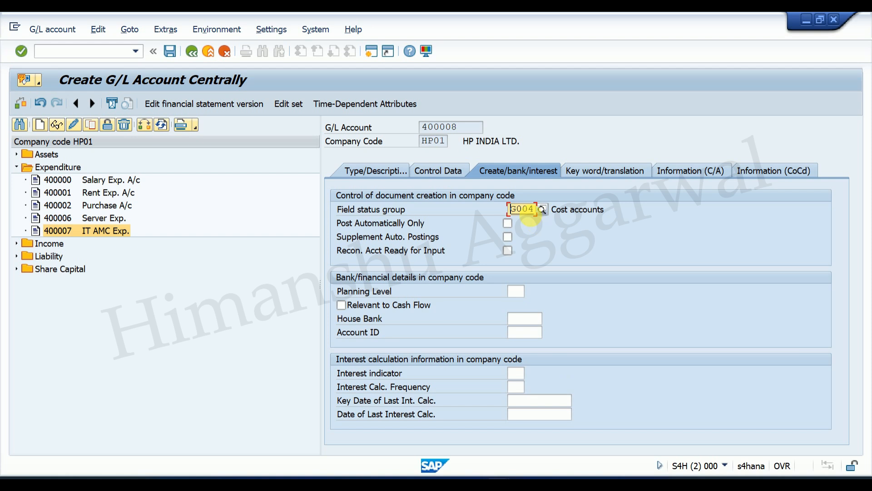
pyautogui.click(172, 51)
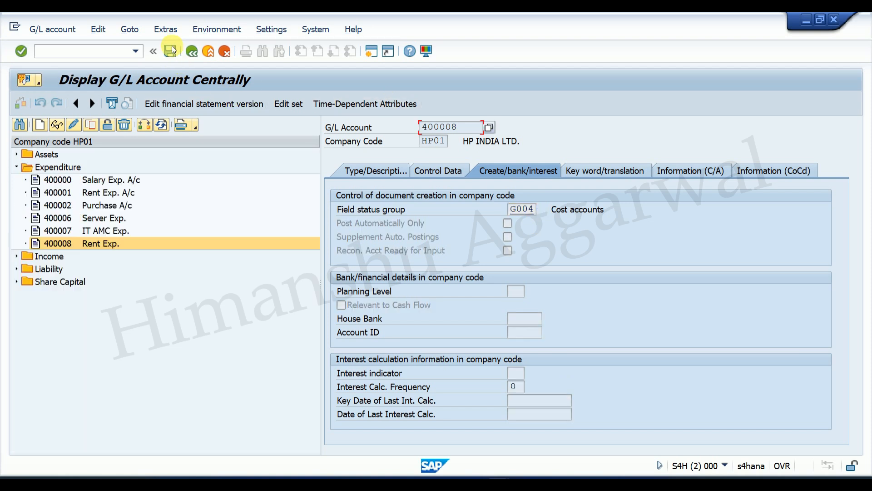
# Step: Return to the distribution cycle segment and set the sender cost element to 400008 (Rent Exp.) from the cost element list
pyautogui.moveTo(526, 460)
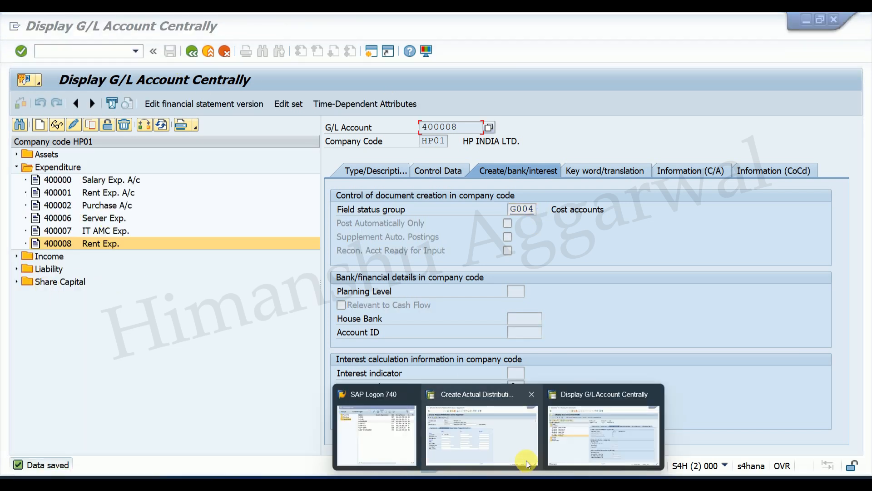
pyautogui.click(477, 420)
pyautogui.click(169, 266)
pyautogui.click(188, 266)
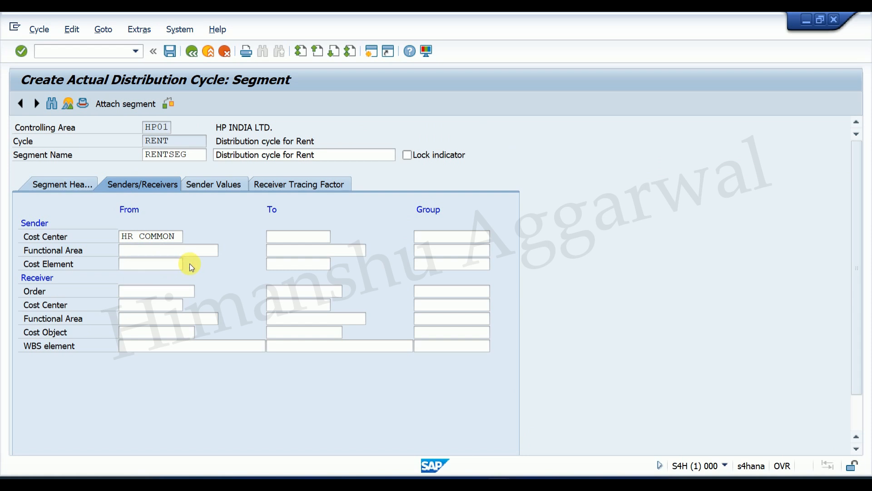
pyautogui.click(470, 339)
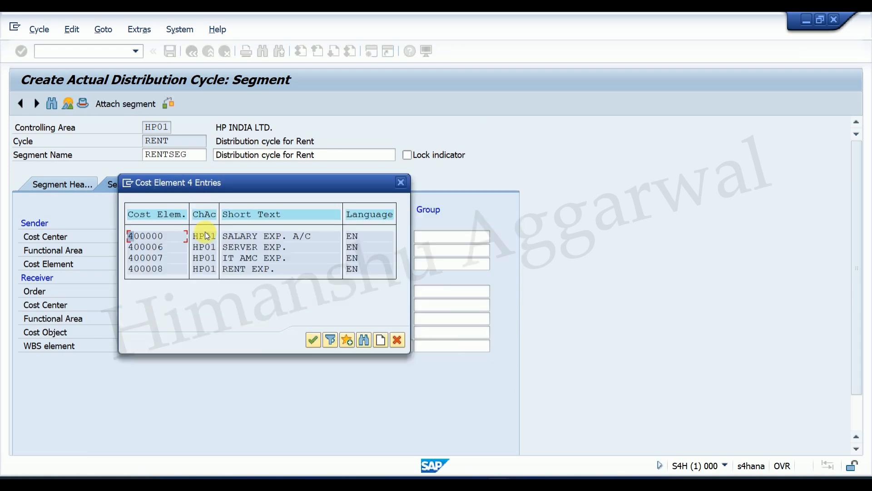
pyautogui.doubleClick(242, 271)
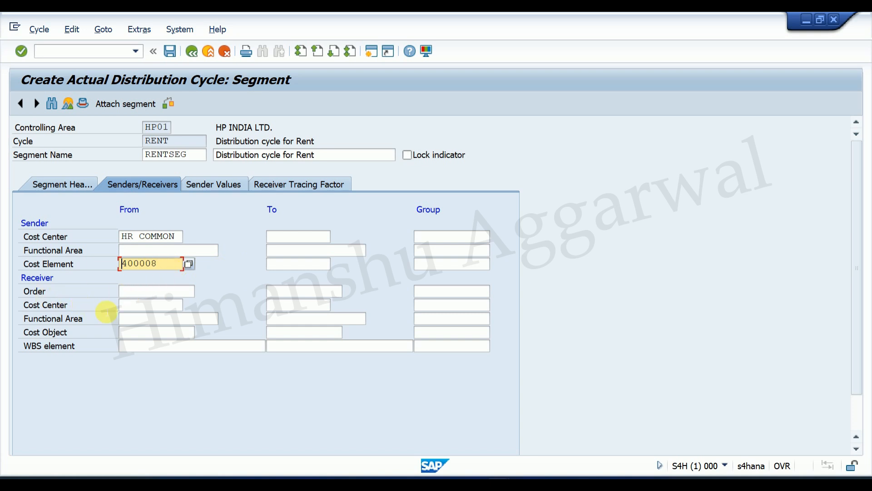
# Step: Set the receiver cost center range from HR DESKTOP to HR LAPTOP using the cost center list
pyautogui.click(139, 292)
pyautogui.click(141, 305)
pyautogui.click(193, 307)
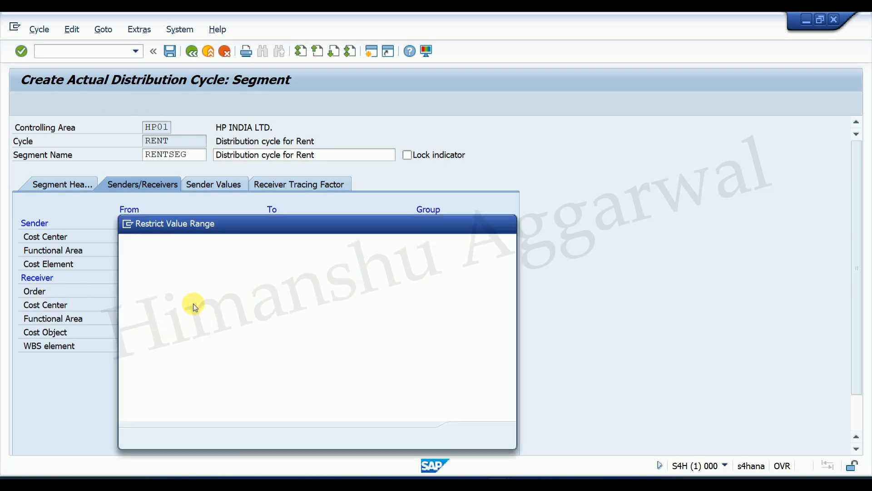
pyautogui.click(470, 436)
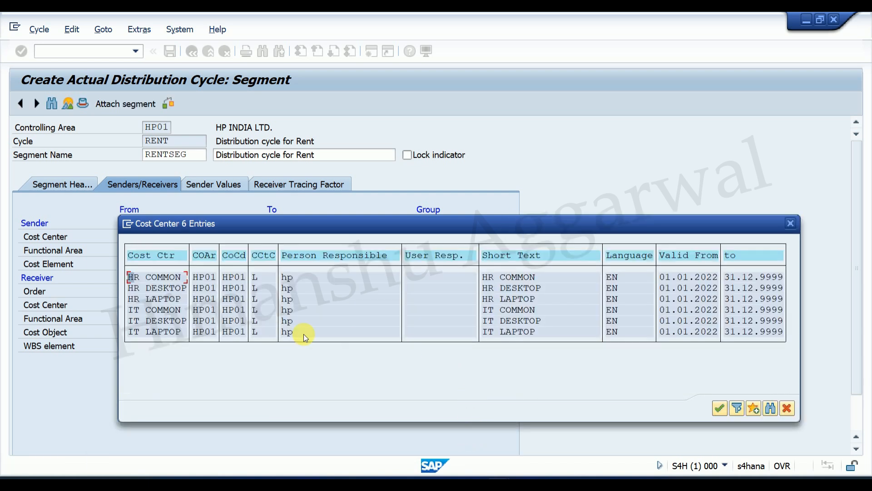
pyautogui.doubleClick(152, 289)
pyautogui.click(330, 309)
pyautogui.click(336, 305)
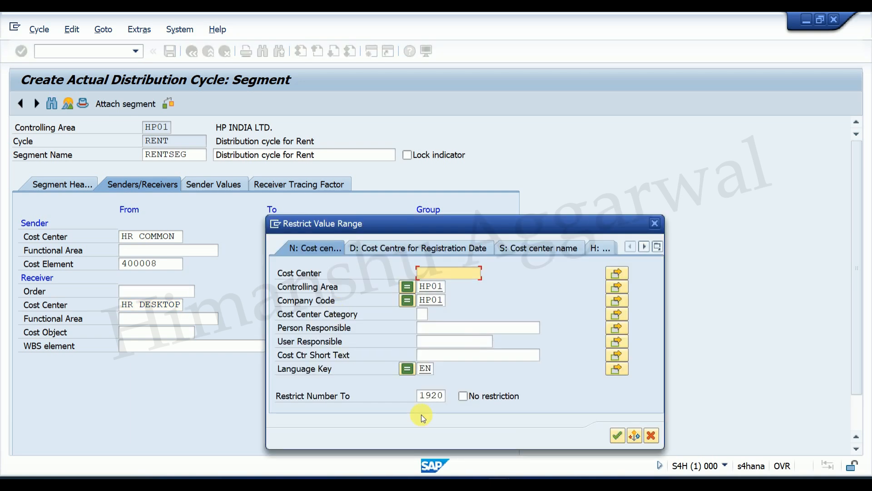
pyautogui.click(616, 435)
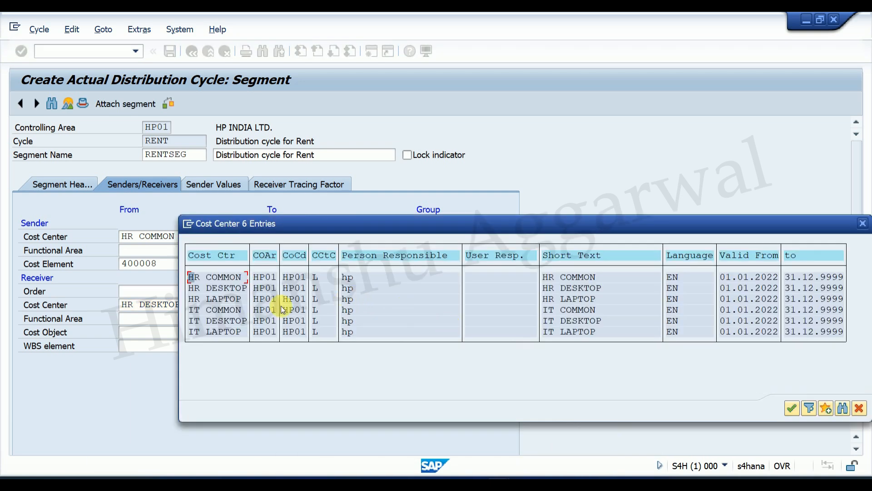
pyautogui.doubleClick(227, 299)
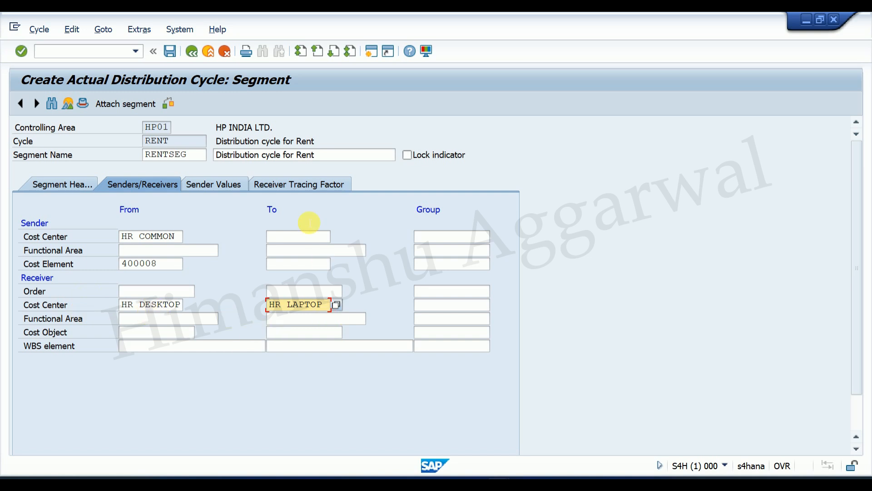
# Step: Set the version to 0 in the selection criteria of the segment's sender values
pyautogui.click(216, 186)
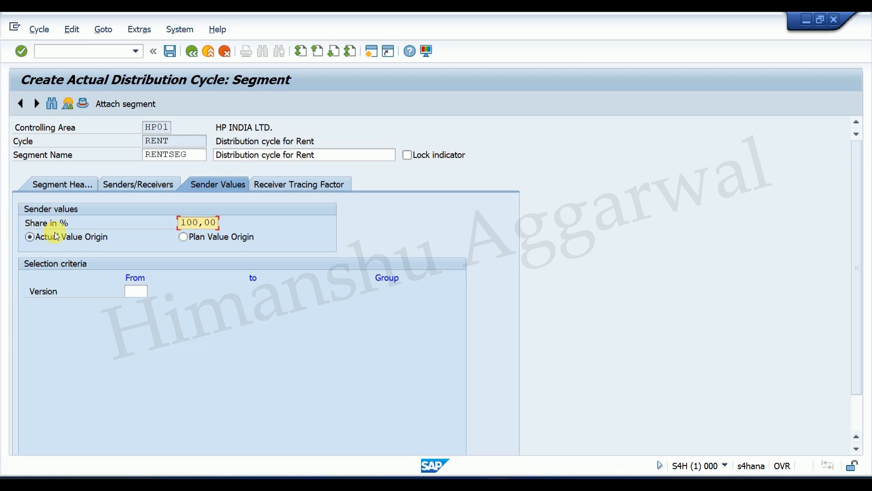
pyautogui.click(139, 291)
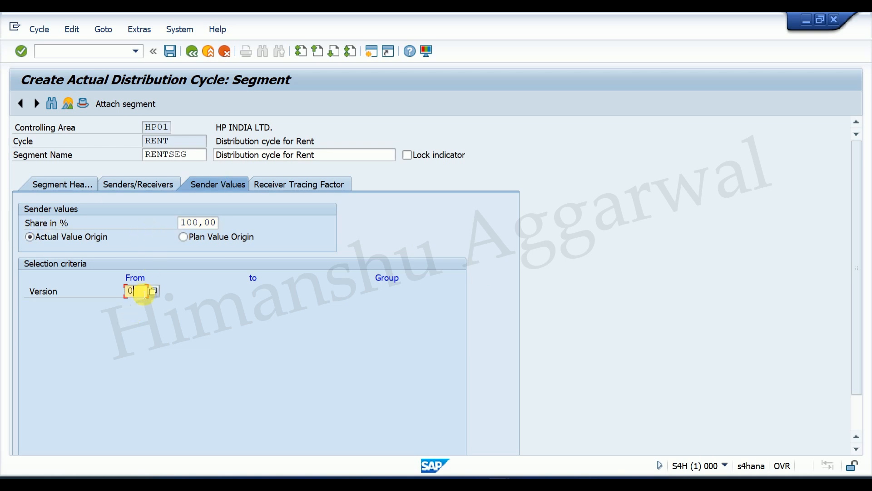
# Step: Set the receiver percentages to 40 for HR DESKTOP and 60 for HR LAPTOP, checking the split in the Word notes
pyautogui.click(299, 186)
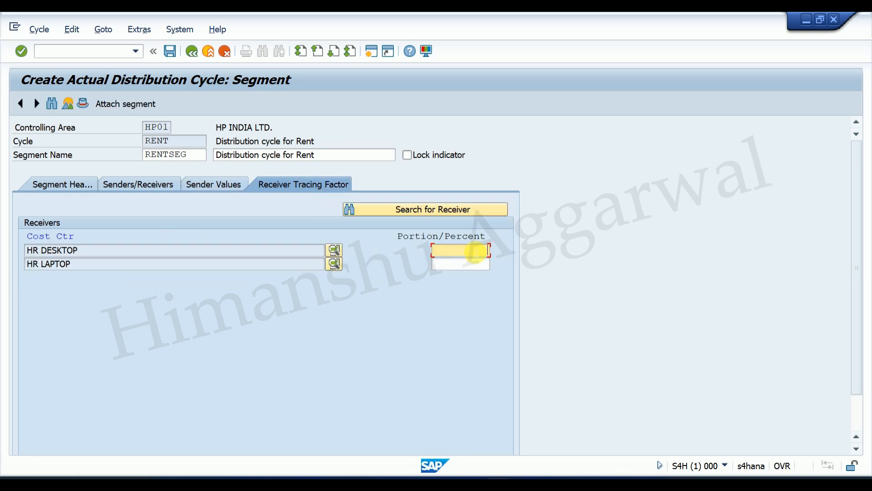
pyautogui.click(622, 484)
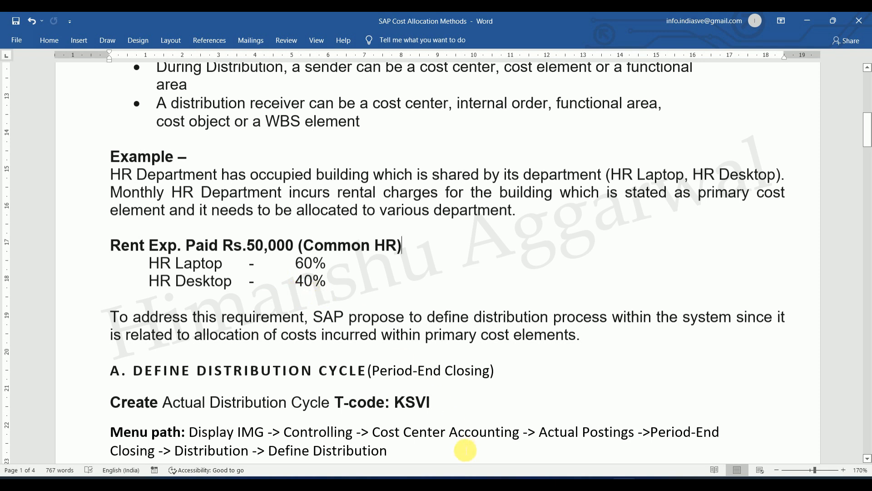
pyautogui.click(495, 378)
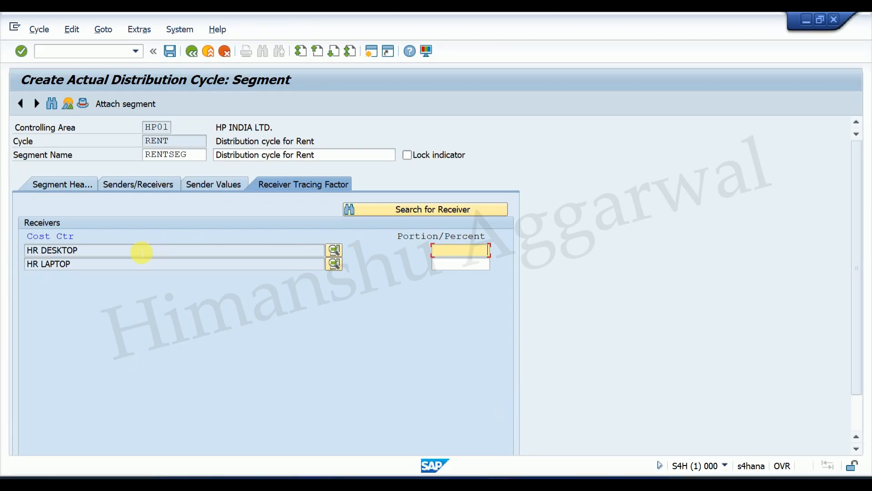
pyautogui.click(627, 483)
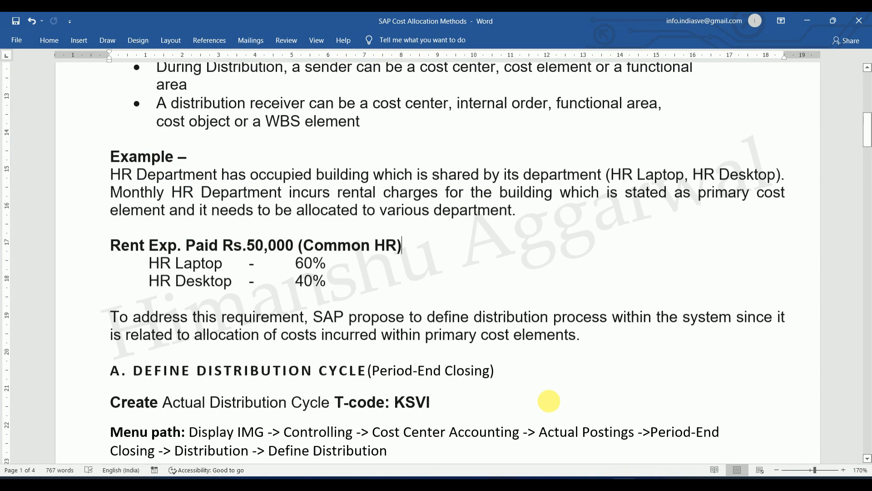
pyautogui.moveTo(500, 479)
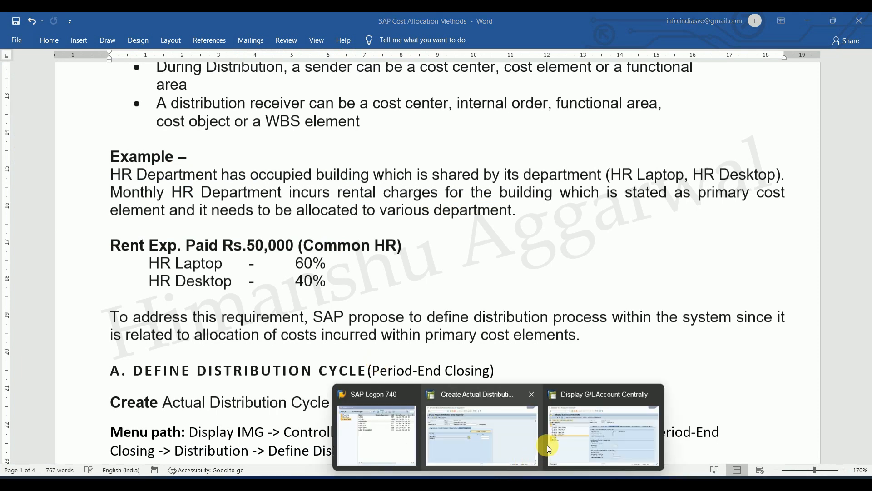
pyautogui.click(494, 415)
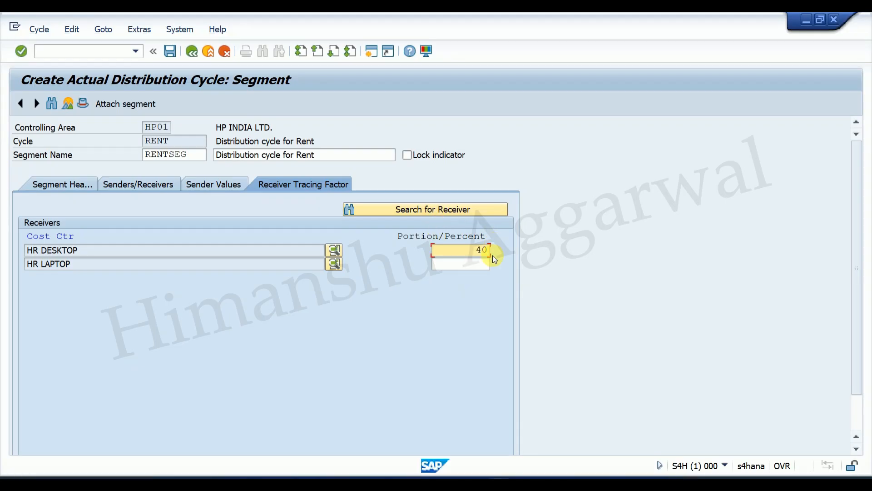
pyautogui.click(482, 263)
pyautogui.write('60')
pyautogui.press('Return')
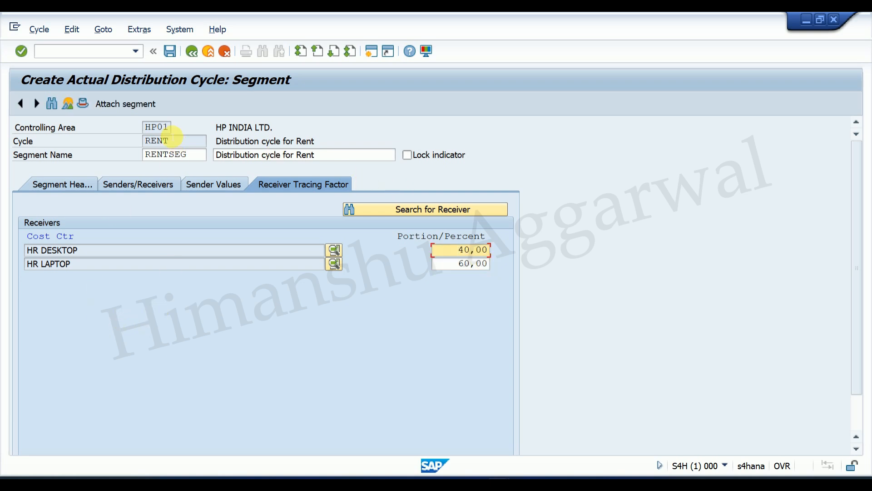
# Step: Save the RENT distribution cycle and leave the segment
pyautogui.click(171, 51)
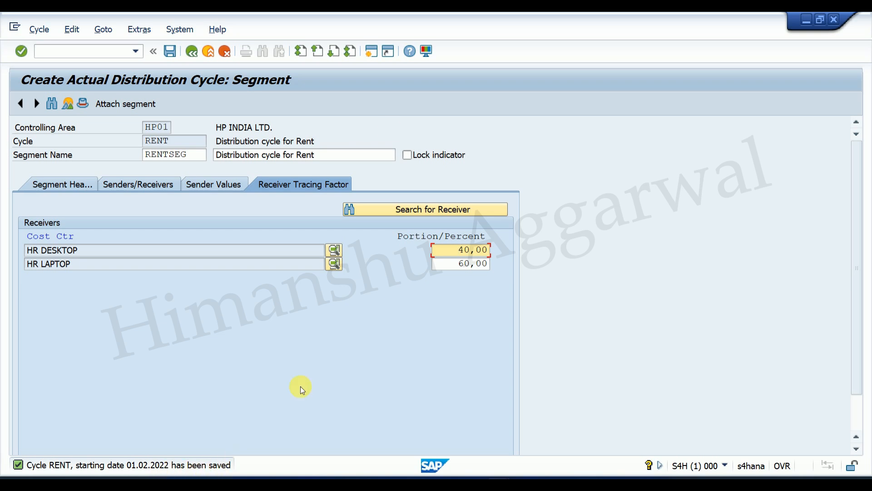
pyautogui.click(193, 54)
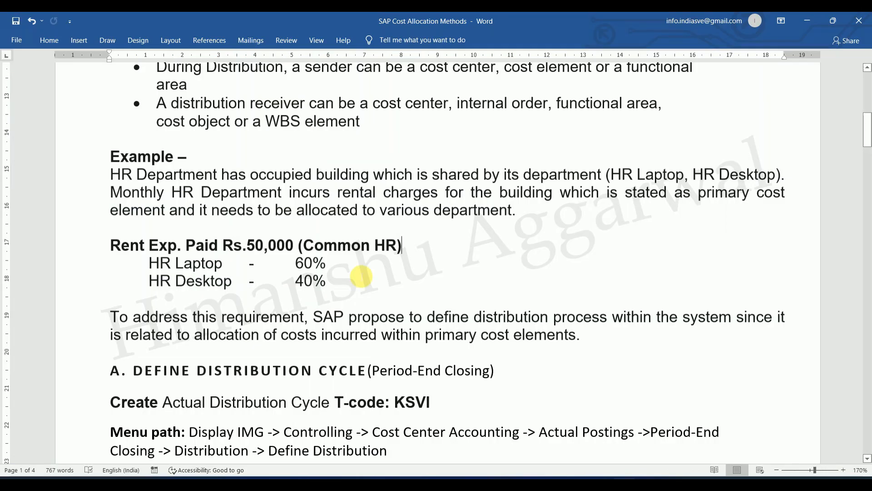
# Step: Review the Word notes on defining, executing and reversing the distribution cycle, and switch back to SAP
pyautogui.scroll(-3, 361, 276)
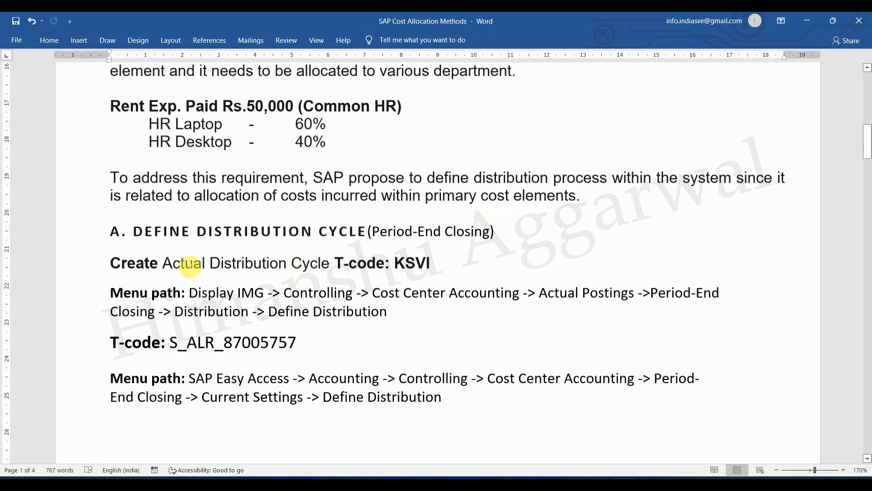
pyautogui.scroll(-1, 226, 237)
pyautogui.scroll(-8, 226, 237)
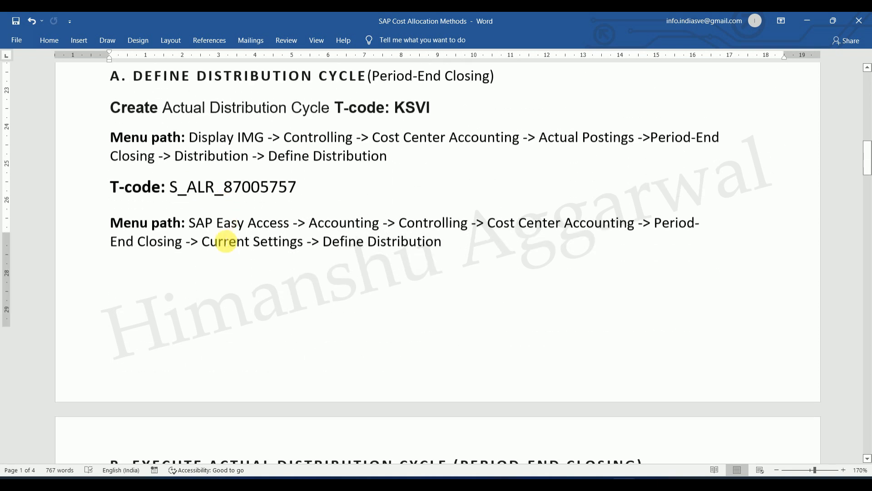
pyautogui.scroll(-2, 226, 243)
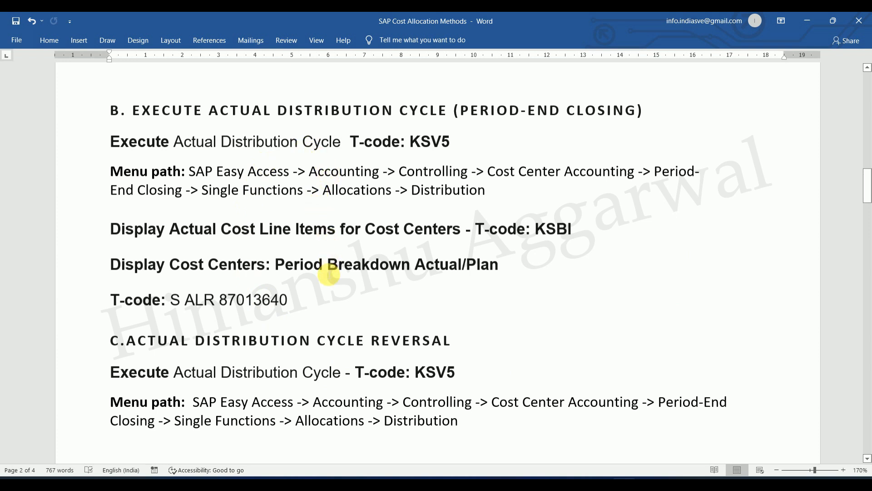
pyautogui.scroll(10, 399, 263)
pyautogui.scroll(9, 393, 271)
pyautogui.scroll(-7, 386, 273)
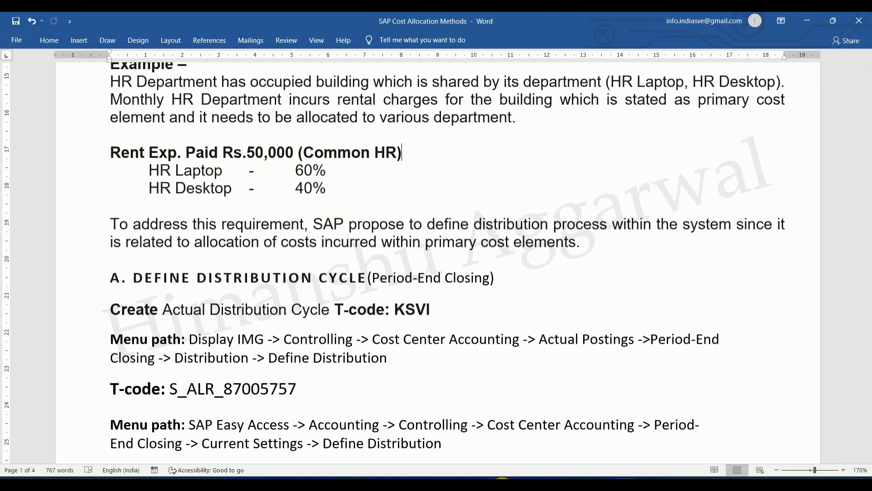
pyautogui.click(506, 444)
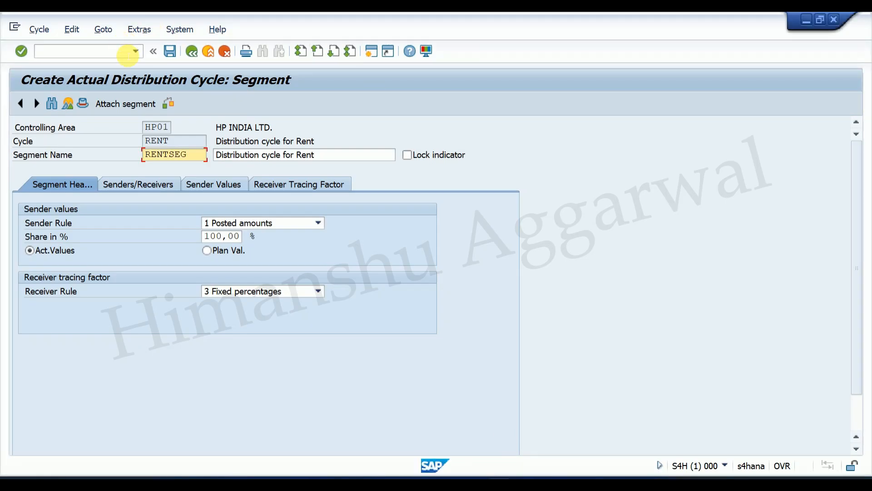
# Step: Leave the distribution cycle segment and open G/L account document entry with transaction FB50
pyautogui.click(109, 52)
pyautogui.write('/n')
pyautogui.press('Return')
pyautogui.write('fb50')
pyautogui.press('Return')
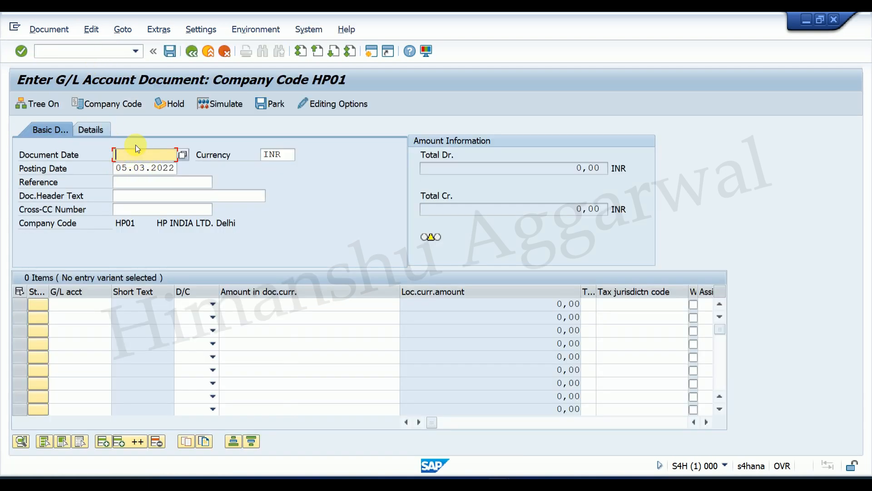
# Step: Set the document date and the posting date of the G/L document to 01.02.2022
pyautogui.write('01.02.2022')
pyautogui.press('Tab')
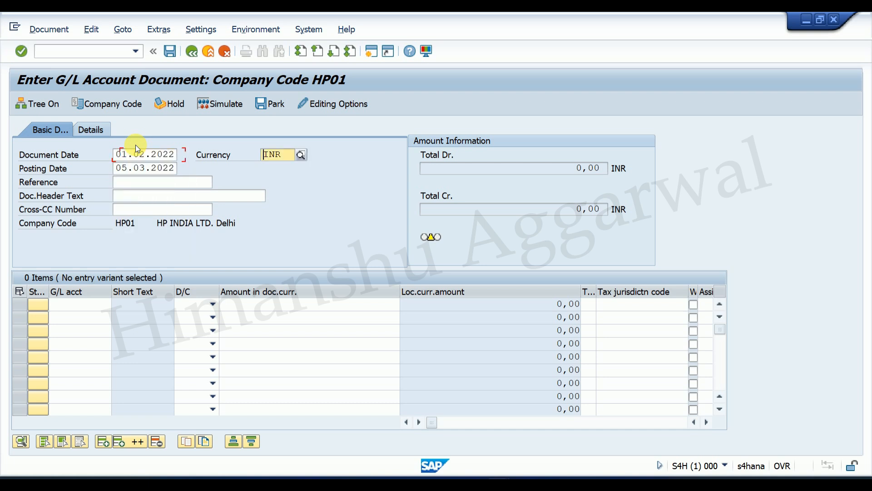
pyautogui.click(120, 154)
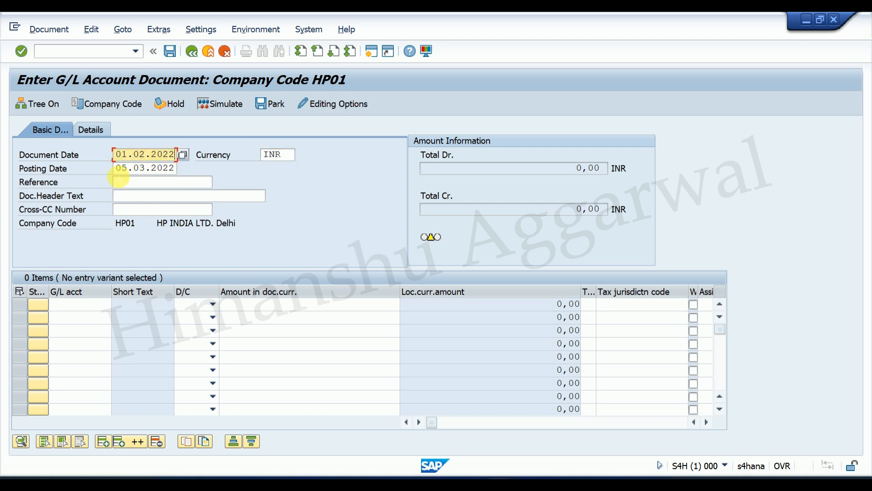
pyautogui.click(121, 171)
# Step: Enter Rent Exp. account 400008 from the G/L account list as the first line item with an amount of 50000
pyautogui.click(97, 303)
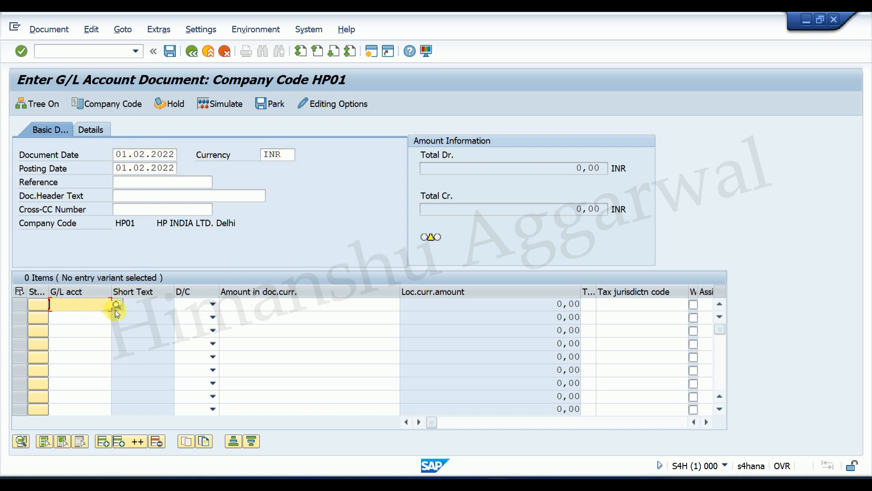
pyautogui.press('F4')
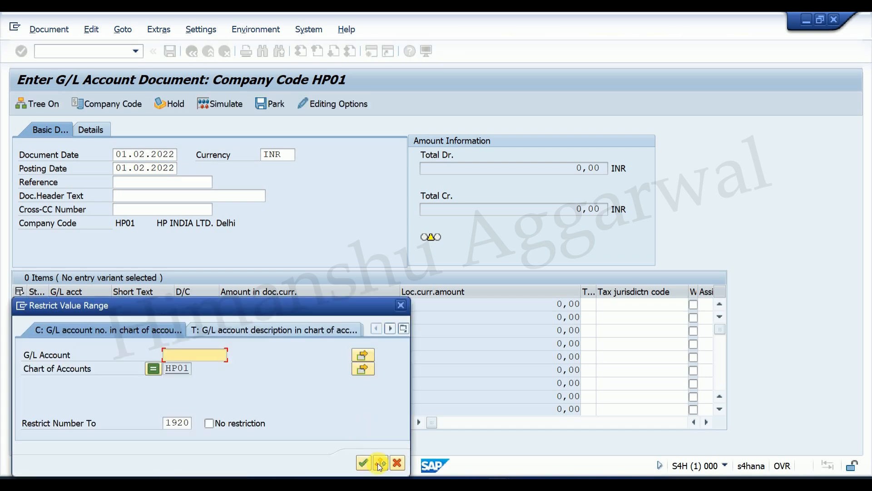
pyautogui.click(363, 462)
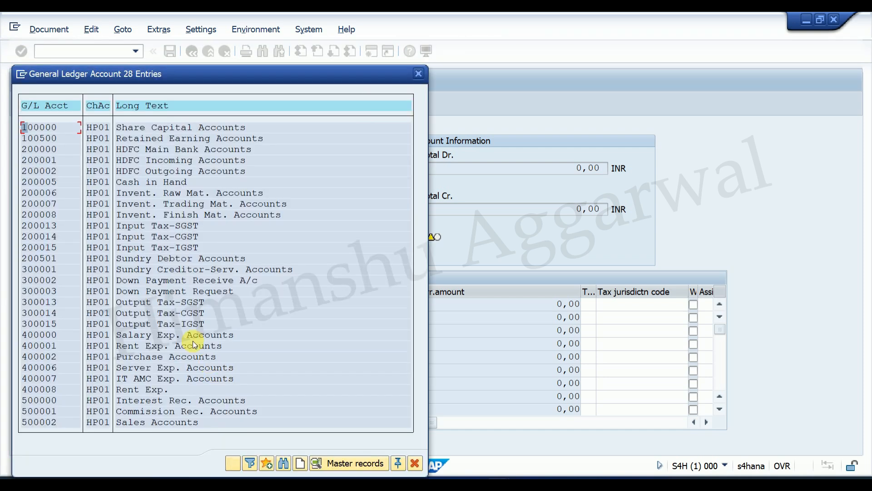
pyautogui.doubleClick(146, 392)
pyautogui.click(363, 304)
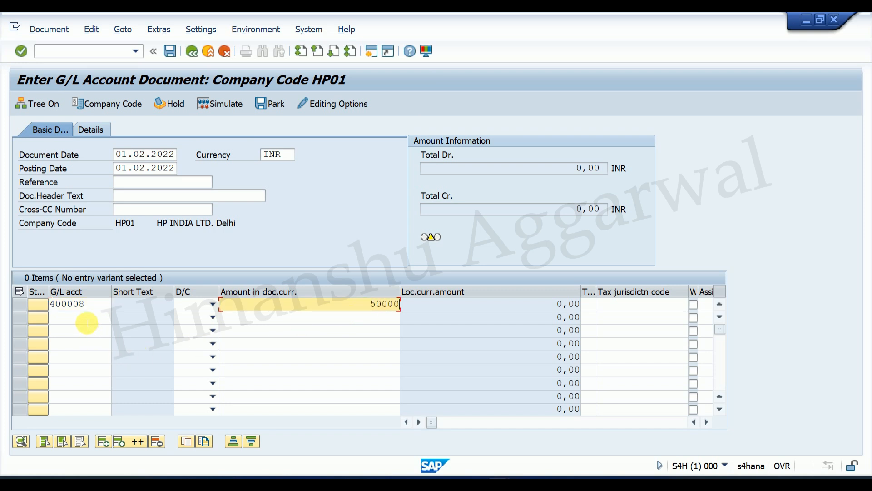
# Step: Add G/L account 200005 as a credit line with amount *, and mark the 400008 line as debit
pyautogui.click(84, 318)
pyautogui.click(105, 127)
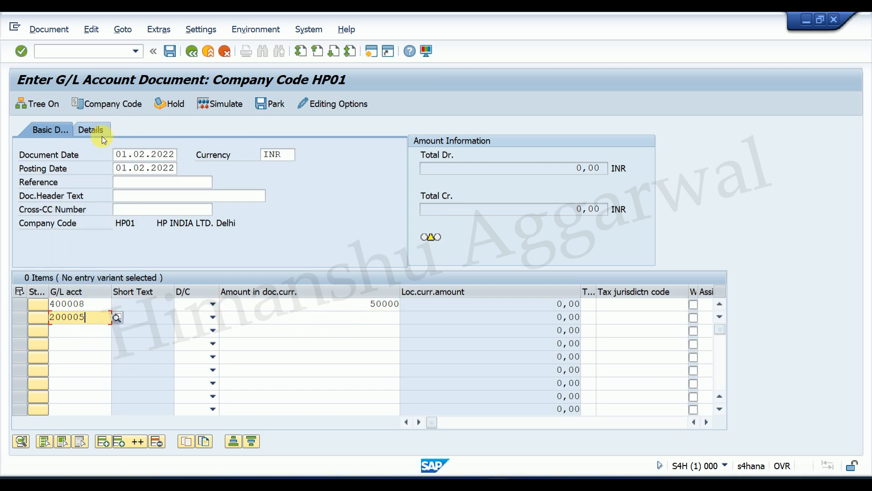
pyautogui.click(210, 318)
pyautogui.click(201, 330)
pyautogui.click(212, 304)
pyautogui.click(196, 332)
pyautogui.click(340, 330)
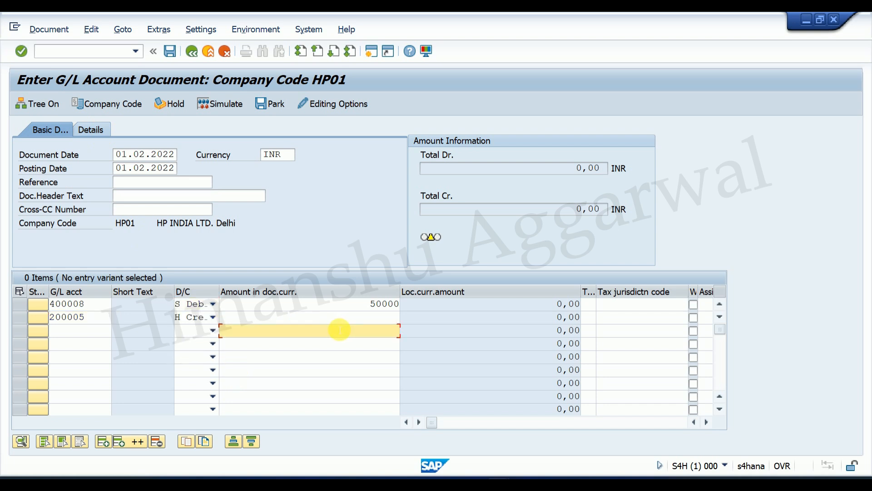
pyautogui.click(392, 316)
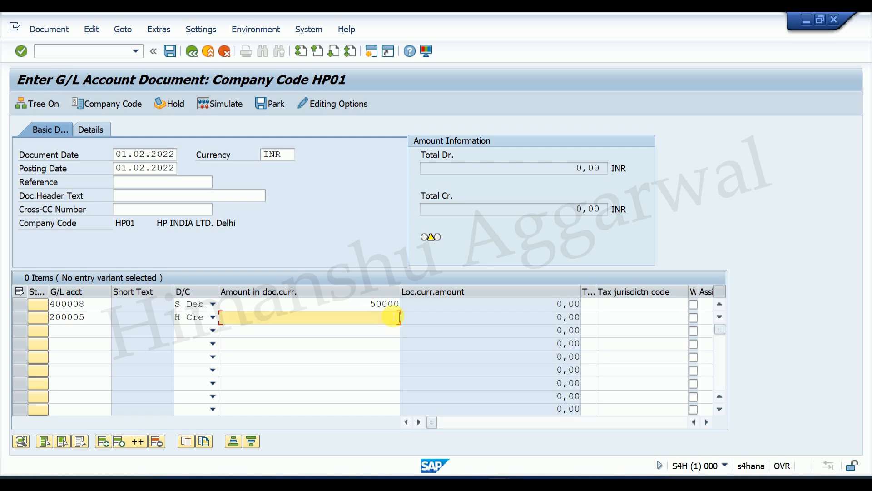
pyautogui.press('Return')
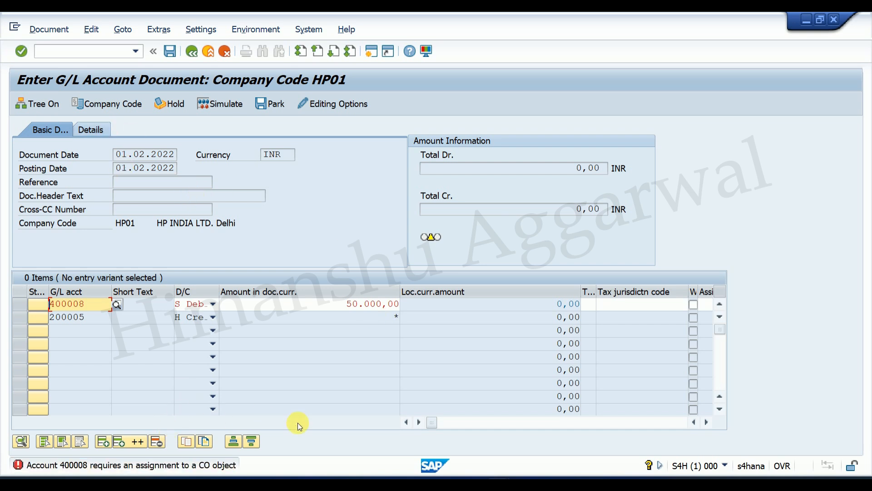
# Step: Assign cost center HR COMMON to the 400008 rent expense line and post the document
pyautogui.moveTo(438, 425); pyautogui.dragTo(468, 427)
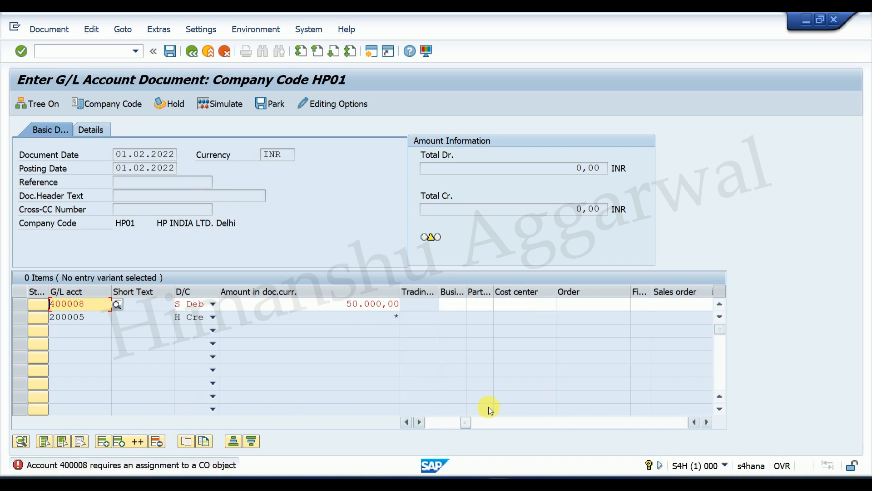
pyautogui.click(559, 305)
pyautogui.click(561, 304)
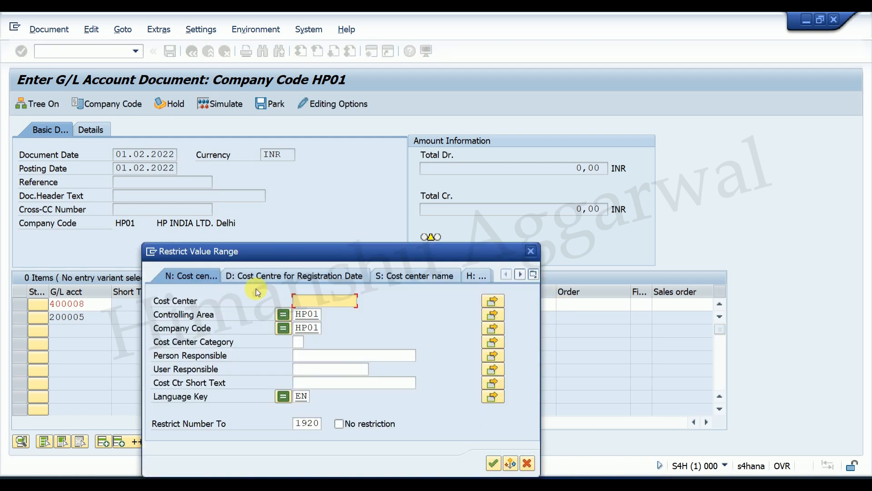
pyautogui.click(494, 463)
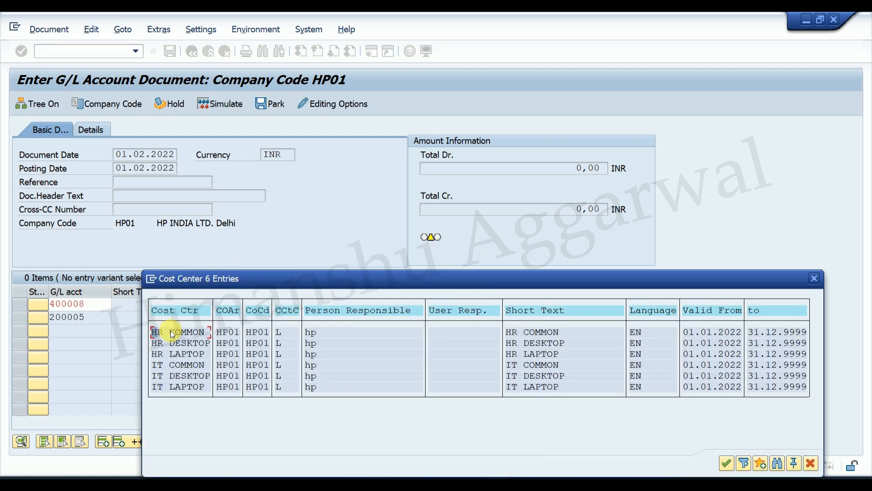
pyautogui.doubleClick(171, 331)
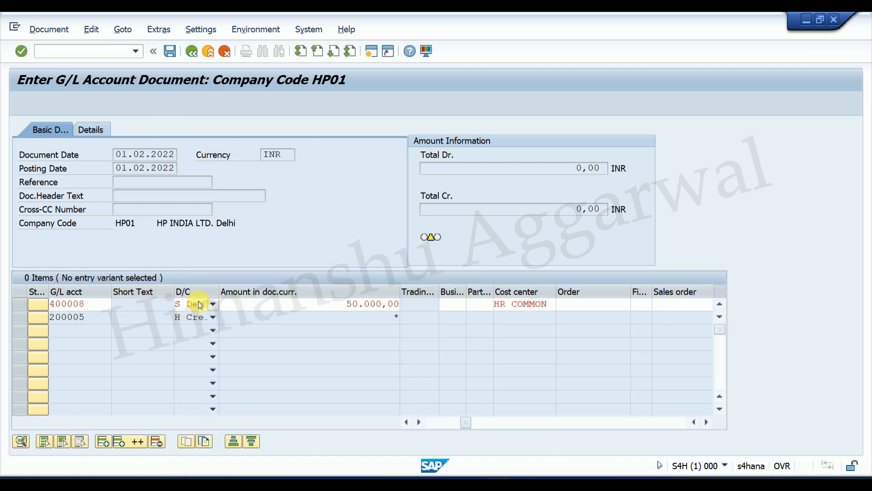
pyautogui.press('Return')
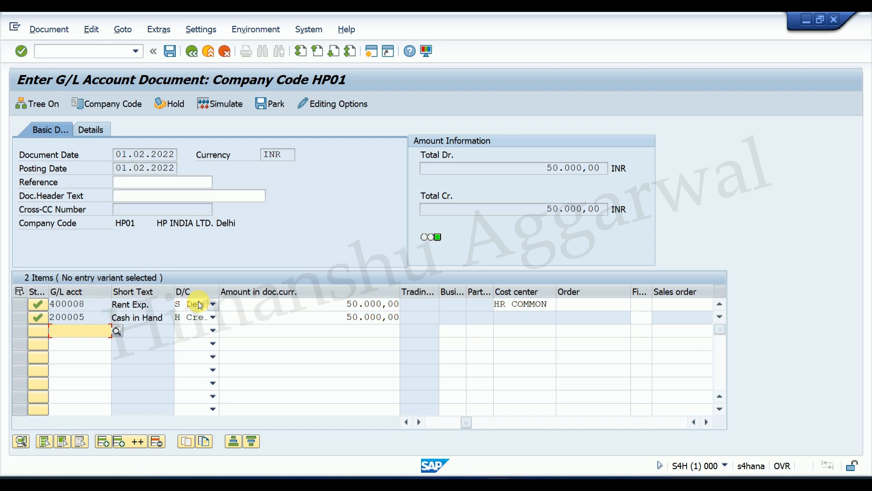
pyautogui.click(171, 52)
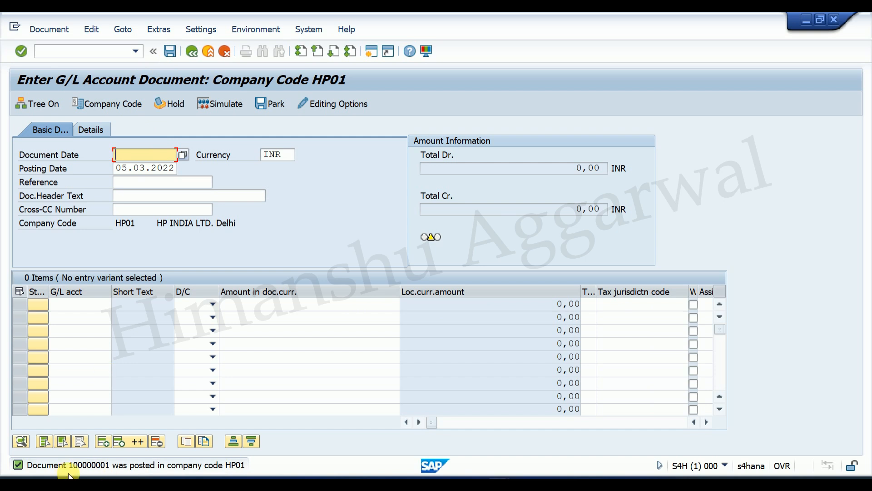
# Step: Leave G/L document entry and return to the SAP Easy Access menu
pyautogui.click(95, 52)
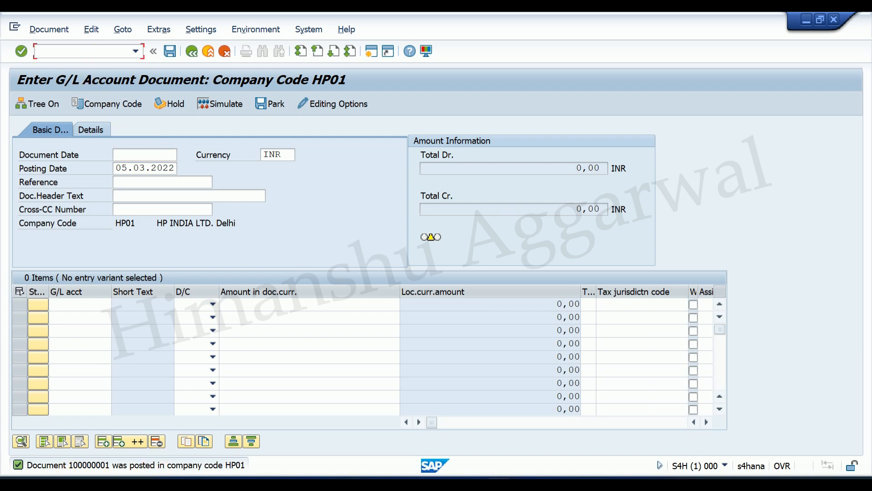
pyautogui.press('Return')
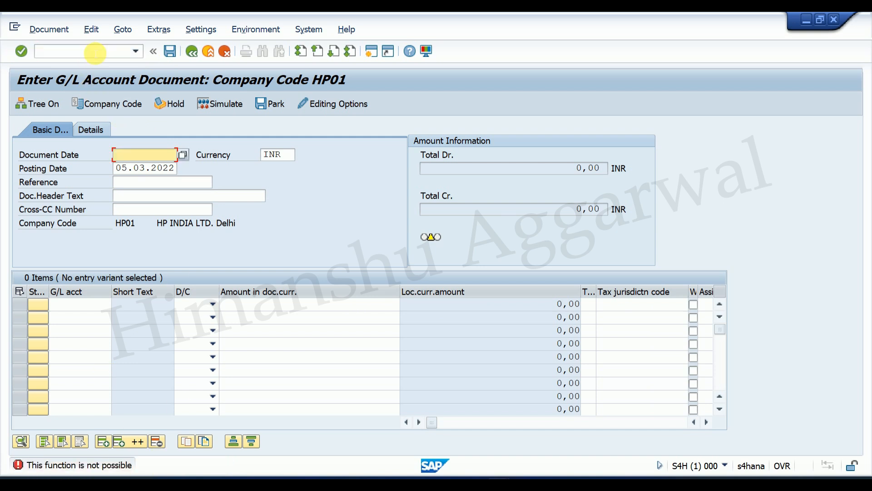
pyautogui.click(95, 54)
pyautogui.write('/n')
pyautogui.press('Return')
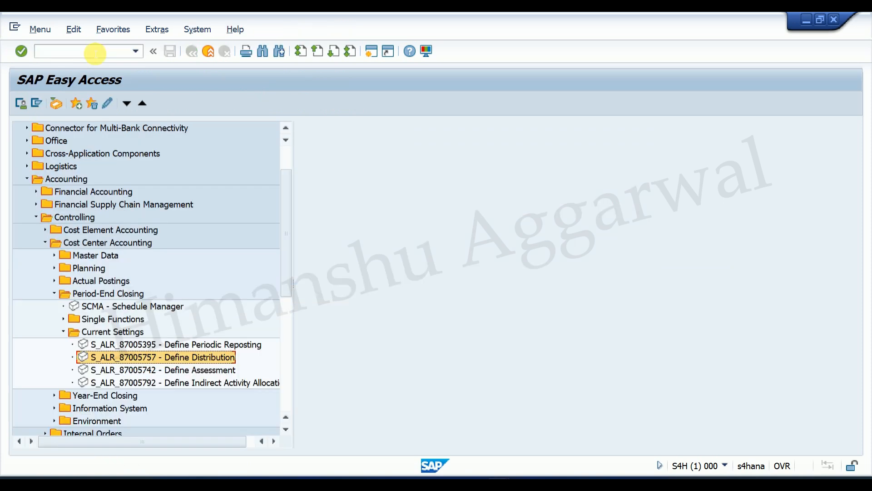
# Step: Open report S_ALR_87013611 (Cost Centers: Actual/Plan/Variance) among the plan/actual comparison reports for Cost Center Accounting
pyautogui.click(45, 242)
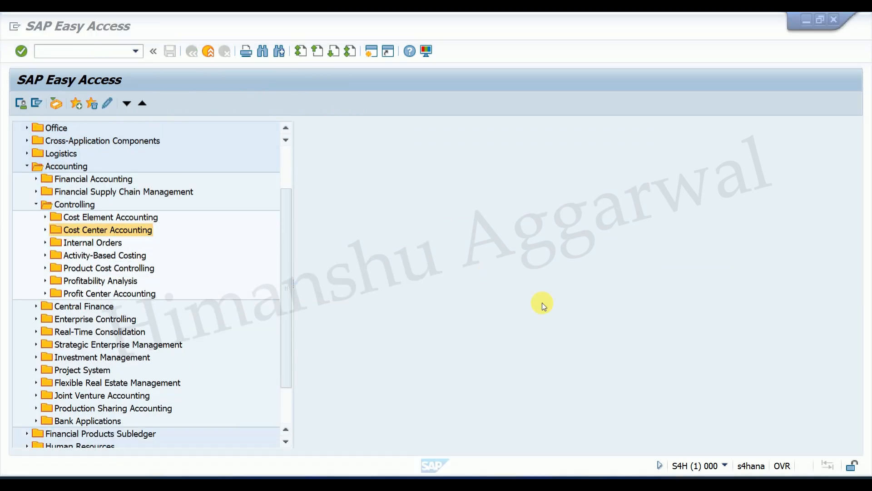
pyautogui.click(45, 229)
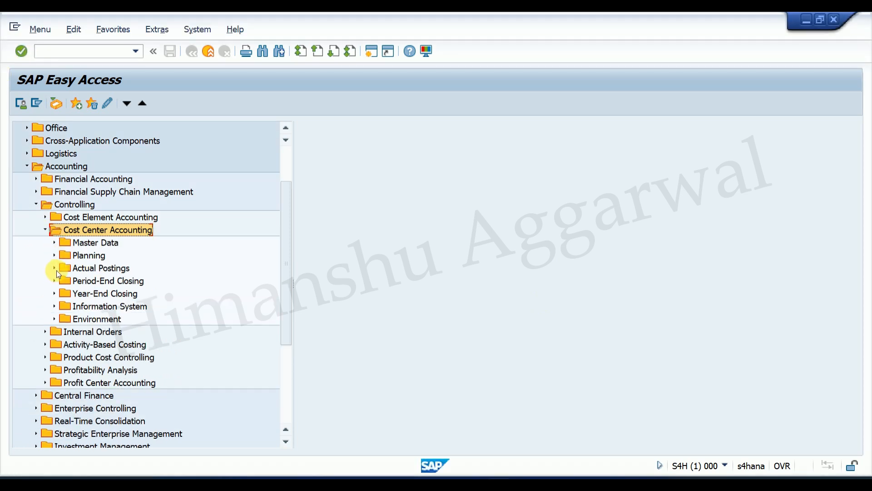
pyautogui.click(54, 307)
pyautogui.click(63, 320)
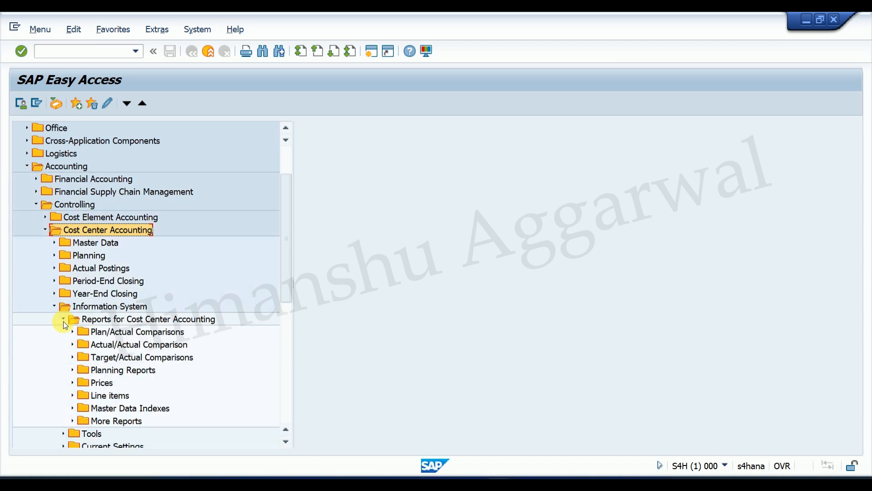
pyautogui.click(73, 333)
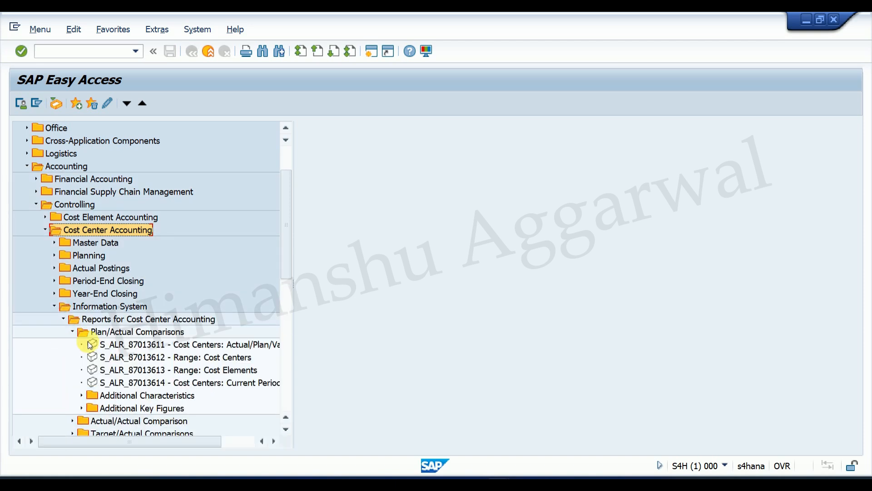
pyautogui.click(149, 344)
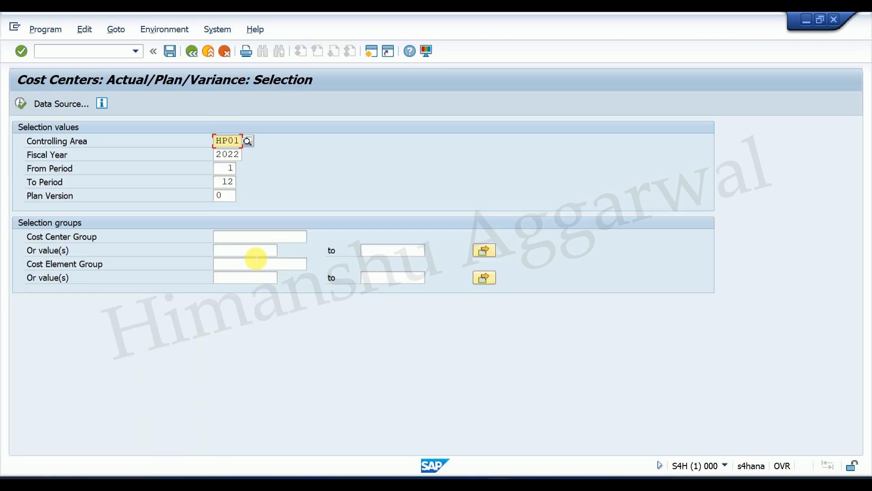
# Step: Run the Actual/Plan/Variance report for cost center HR COMMON, check its rent expense costs, and exit the report
pyautogui.click(248, 251)
pyautogui.click(244, 265)
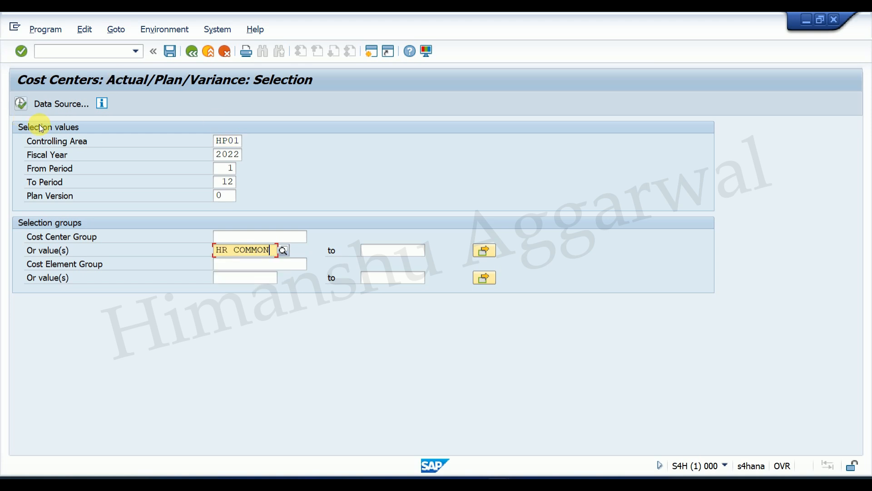
pyautogui.click(20, 104)
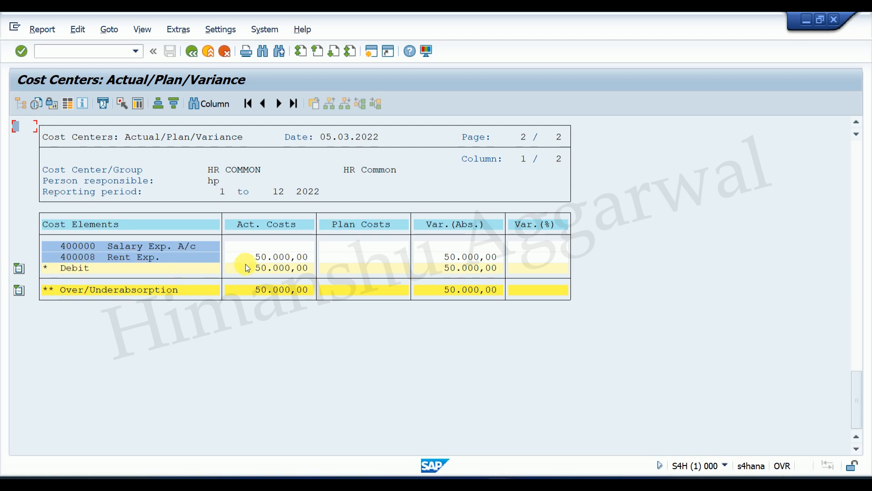
pyautogui.click(190, 53)
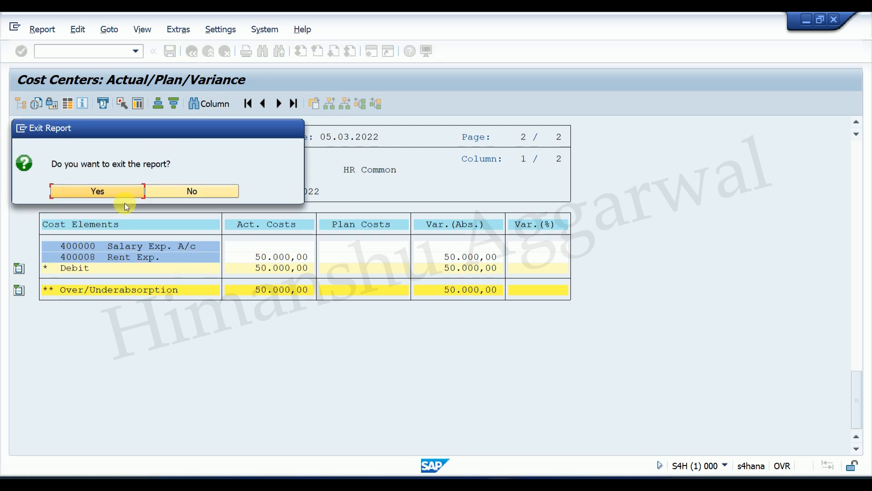
pyautogui.click(116, 196)
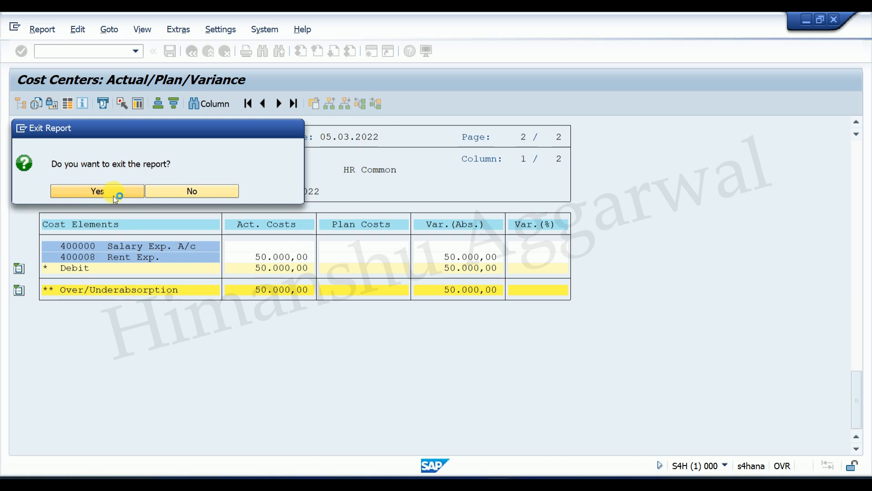
pyautogui.click(192, 51)
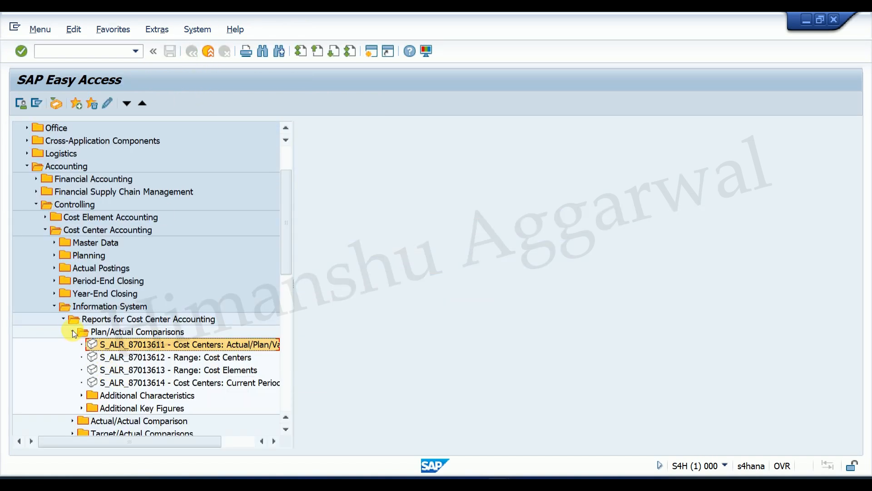
# Step: Open report S_ALR_87013640 (Cost Centers: Period Breakdown Actual/Plan) among the additional Cost Center Accounting reports
pyautogui.click(73, 331)
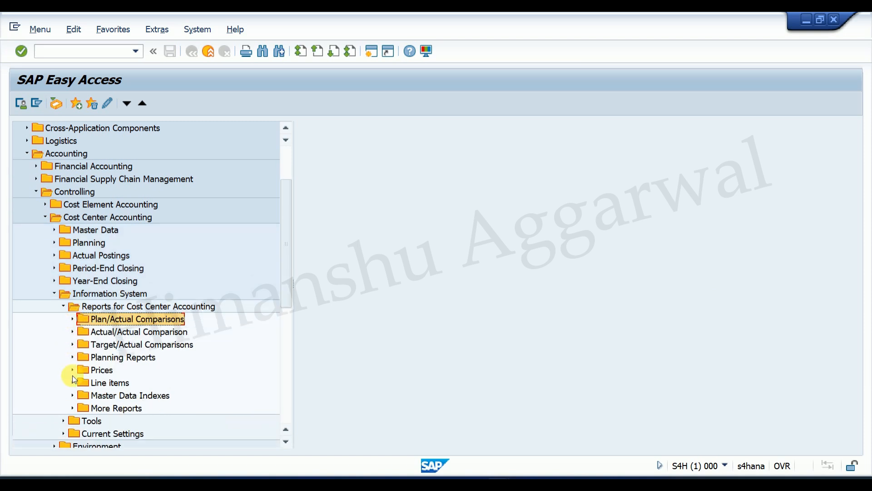
pyautogui.click(72, 408)
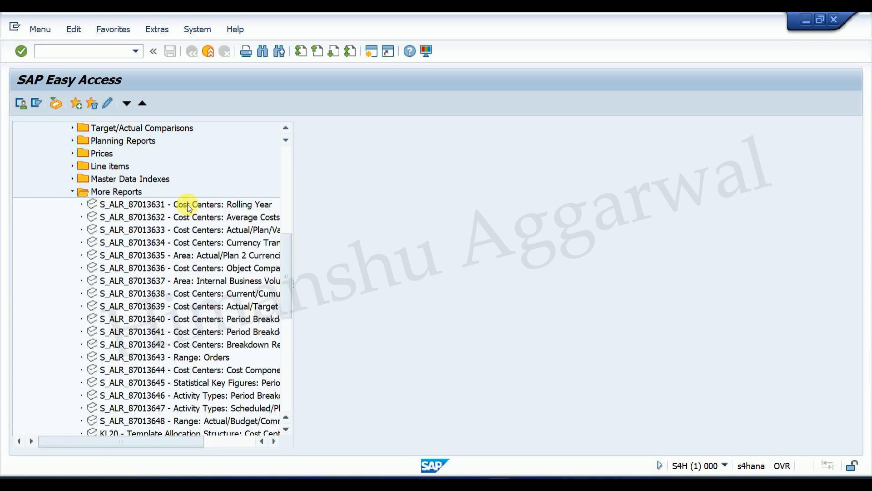
pyautogui.click(183, 320)
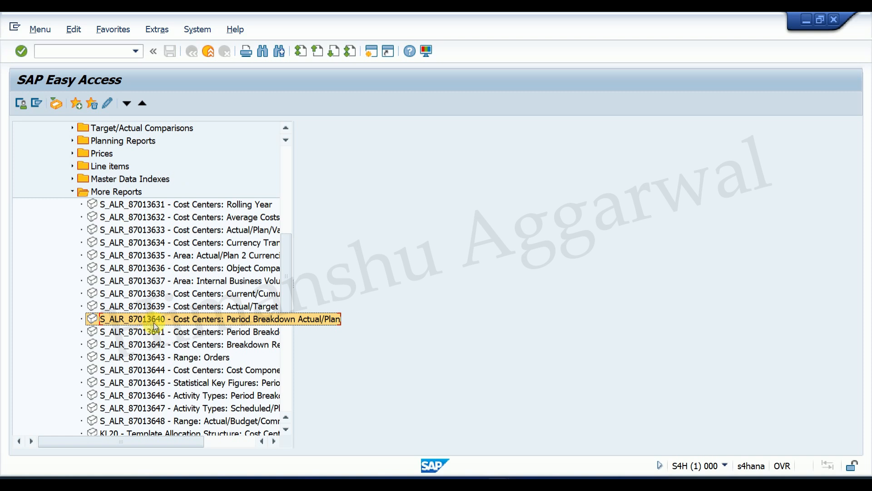
pyautogui.doubleClick(178, 319)
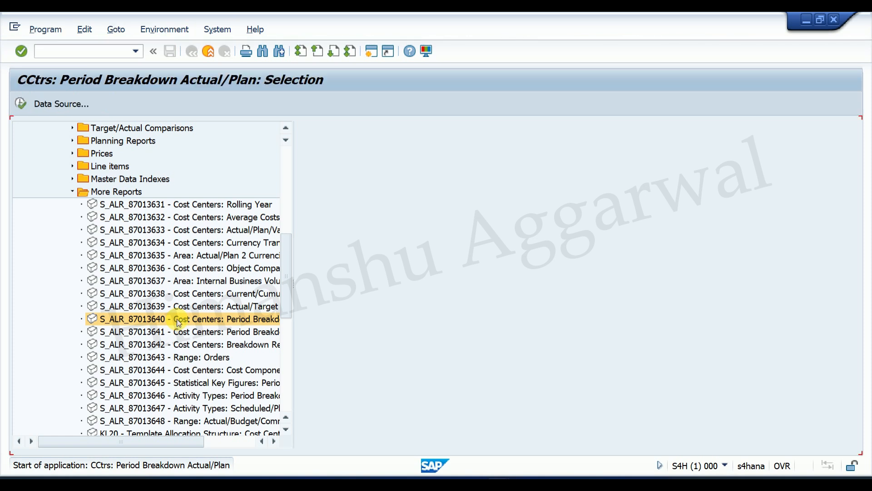
# Step: Run the Period Breakdown Actual/Plan report for cost center HR COMMON, periods 1 to 12 of fiscal year 2022
pyautogui.click(254, 252)
pyautogui.click(250, 263)
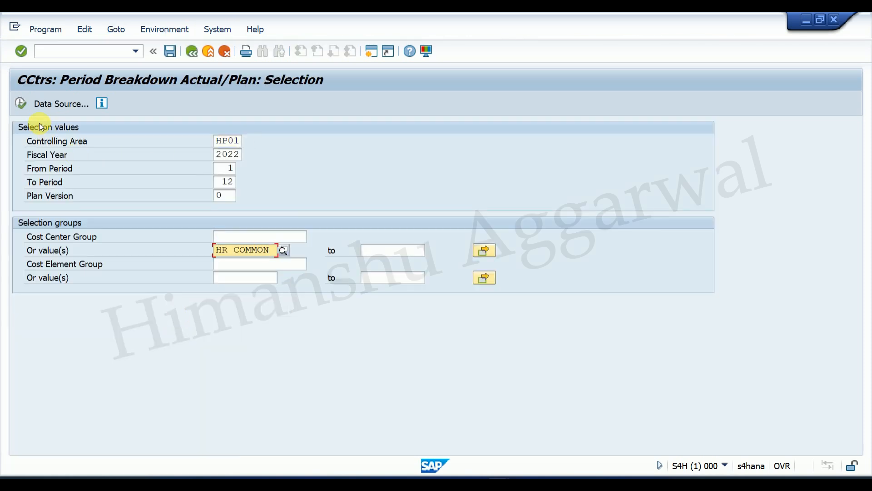
pyautogui.click(21, 104)
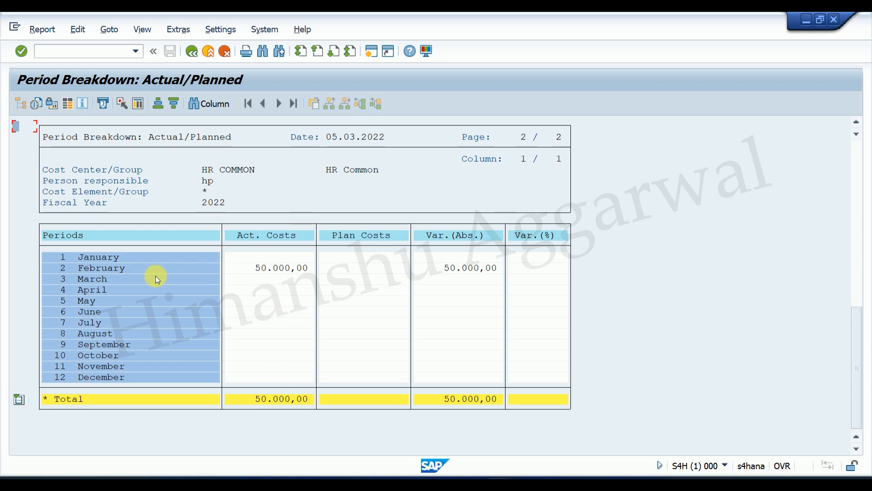
# Step: Drill into February's actual cost line items, view the accounting document behind the Rent Exp. posting, and return to the line items
pyautogui.doubleClick(267, 269)
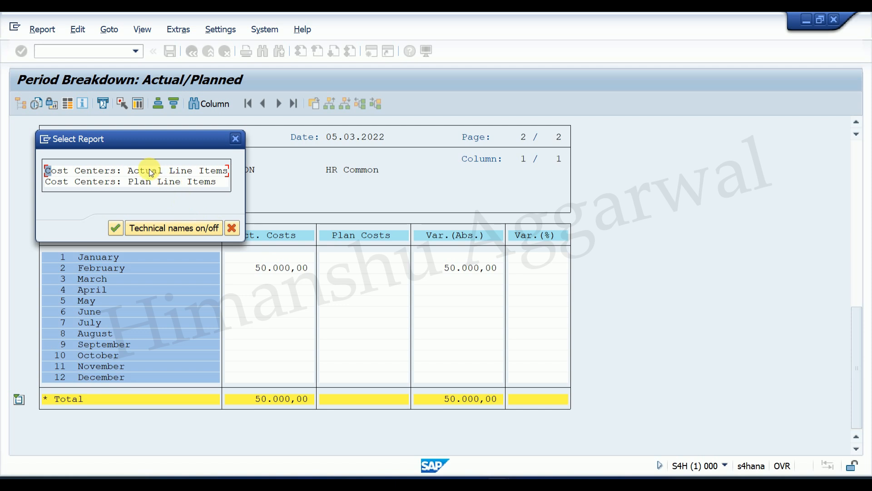
pyautogui.doubleClick(151, 173)
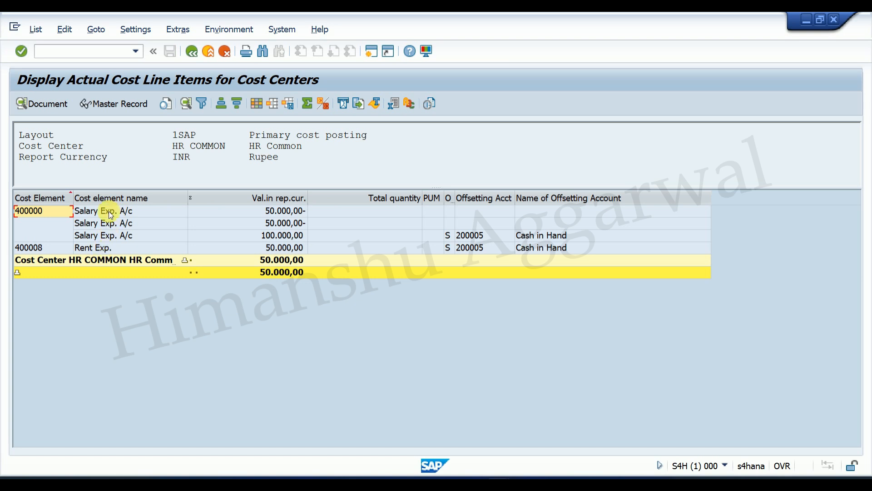
pyautogui.click(103, 248)
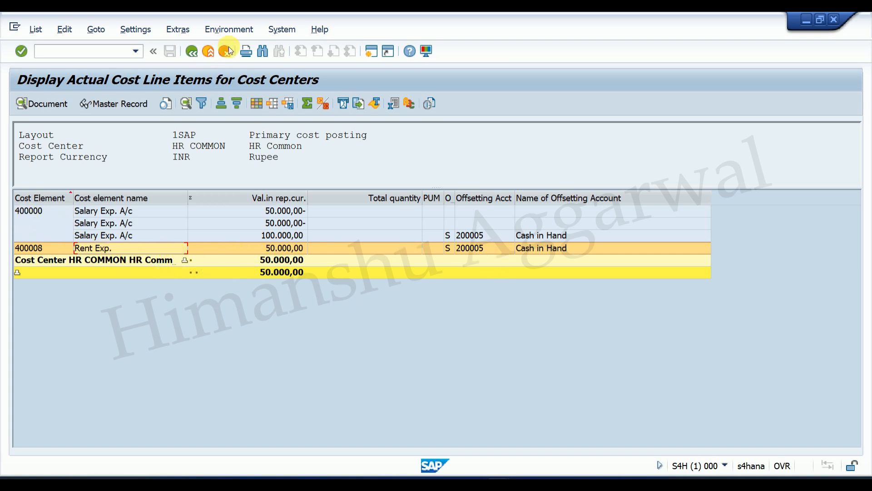
pyautogui.doubleClick(165, 249)
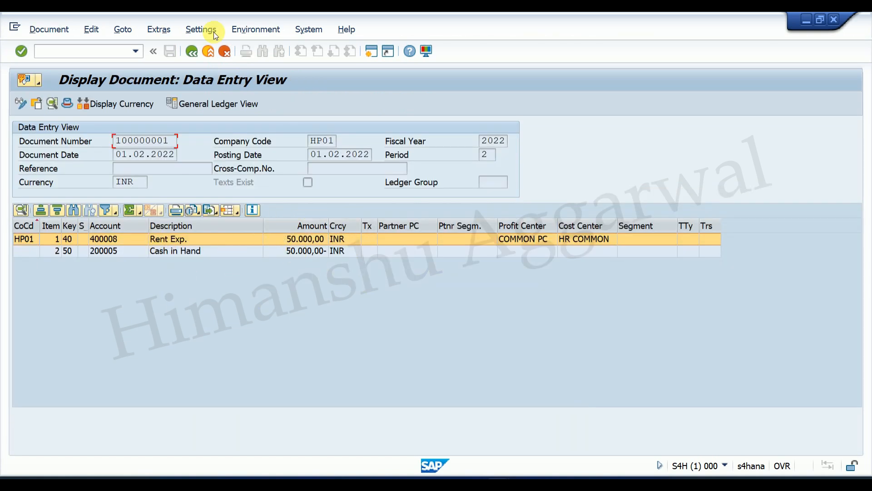
pyautogui.click(192, 51)
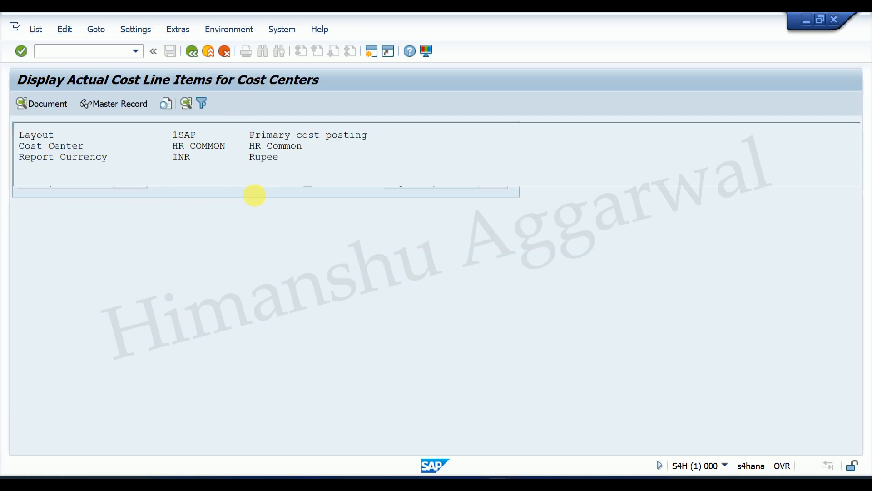
# Step: Display the CO document for the Rent Exp. line item, expand its posting row, and exit the document list
pyautogui.click(229, 29)
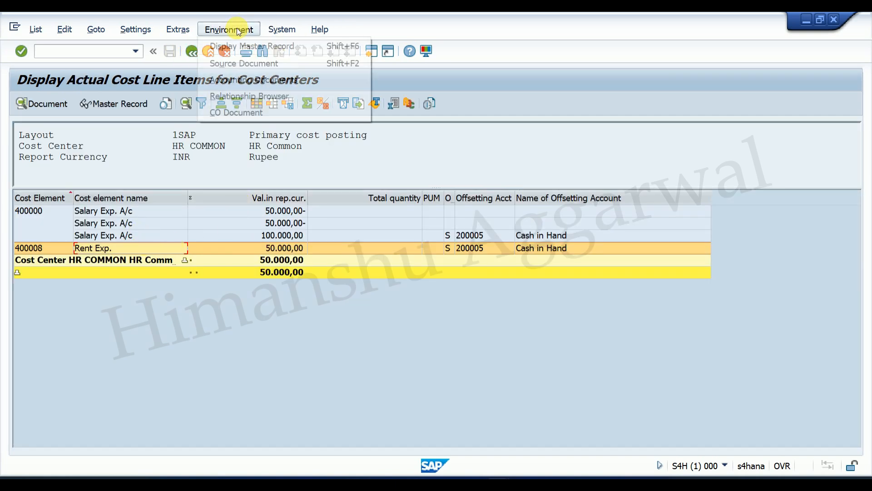
pyautogui.click(254, 111)
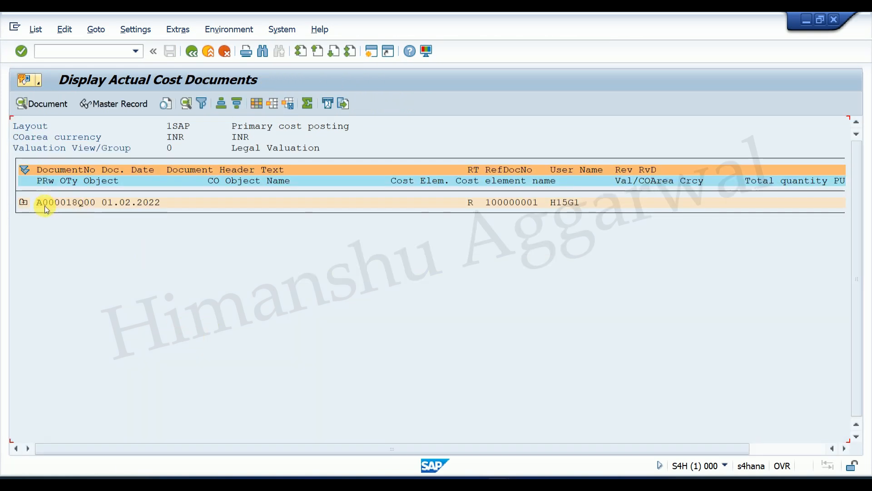
pyautogui.click(23, 203)
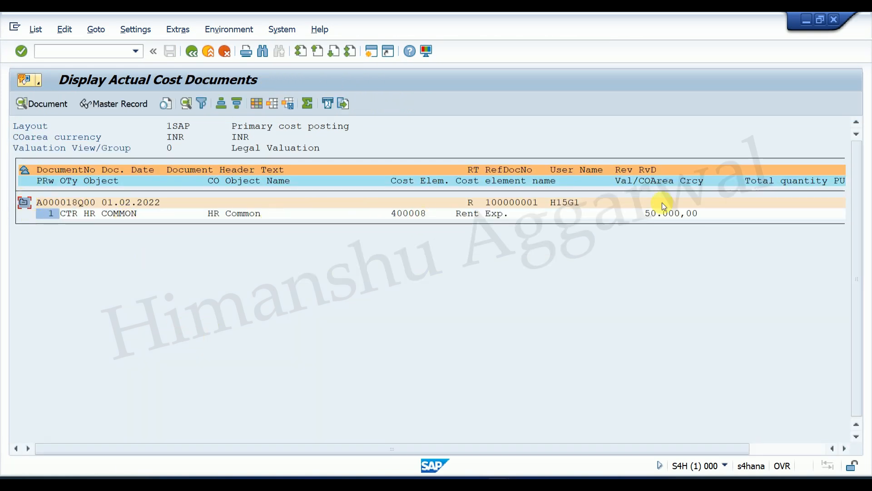
pyautogui.click(192, 53)
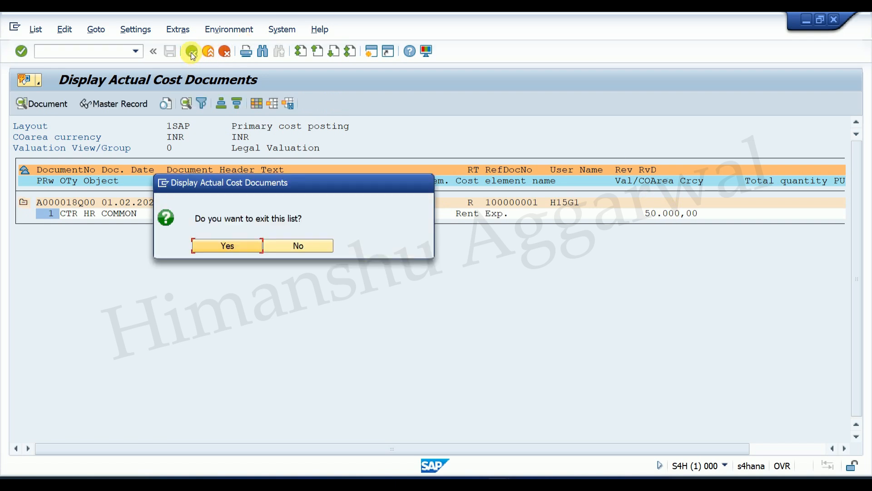
pyautogui.click(230, 244)
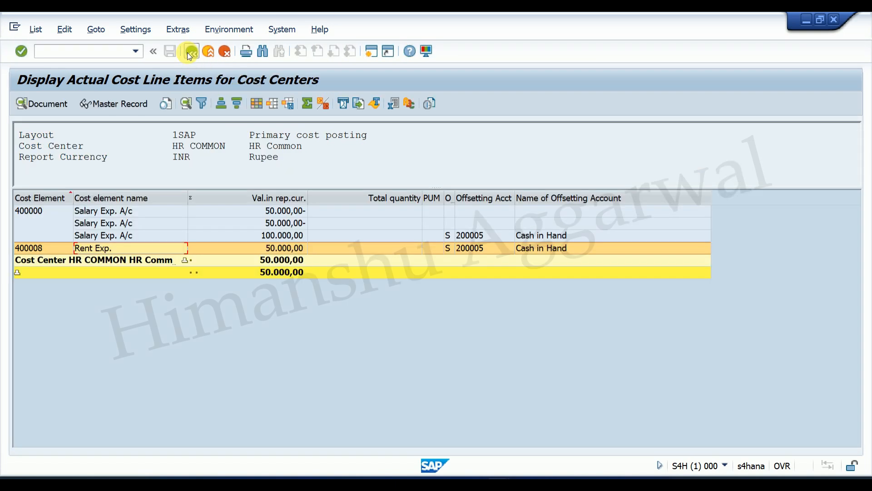
# Step: Leave the line item list, switch to the Word notes, and read how to define and execute the actual distribution cycle
pyautogui.click(191, 53)
pyautogui.click(243, 257)
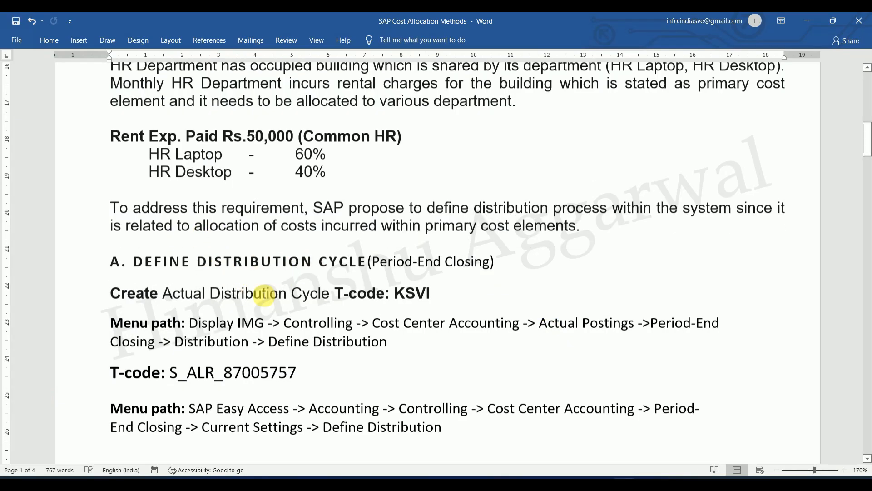
pyautogui.scroll(-2, 265, 294)
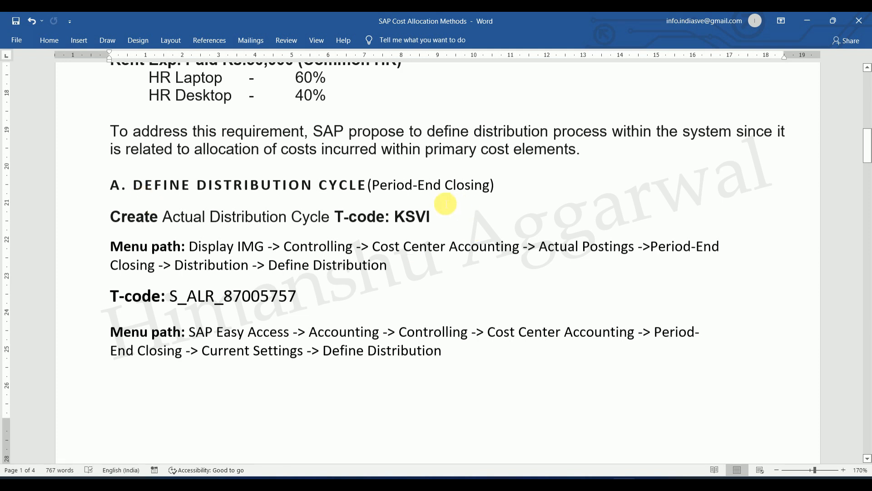
pyautogui.scroll(-10, 181, 217)
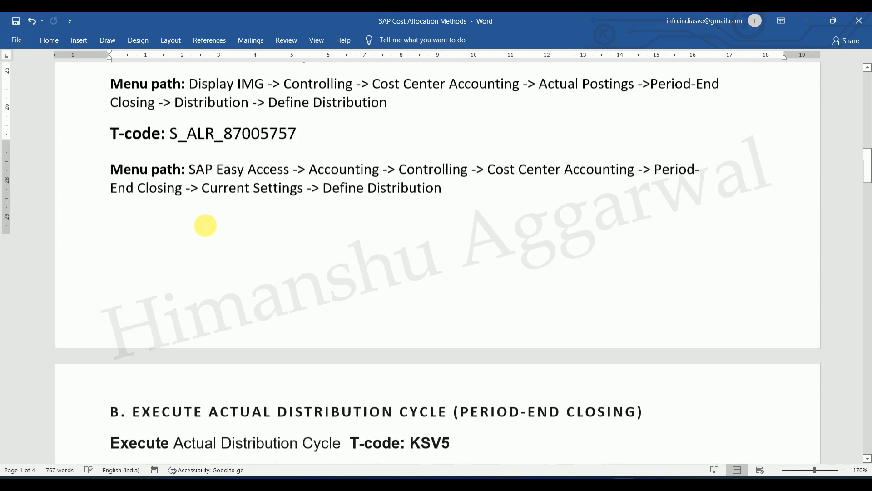
pyautogui.scroll(-1, 207, 226)
pyautogui.scroll(-1, 374, 165)
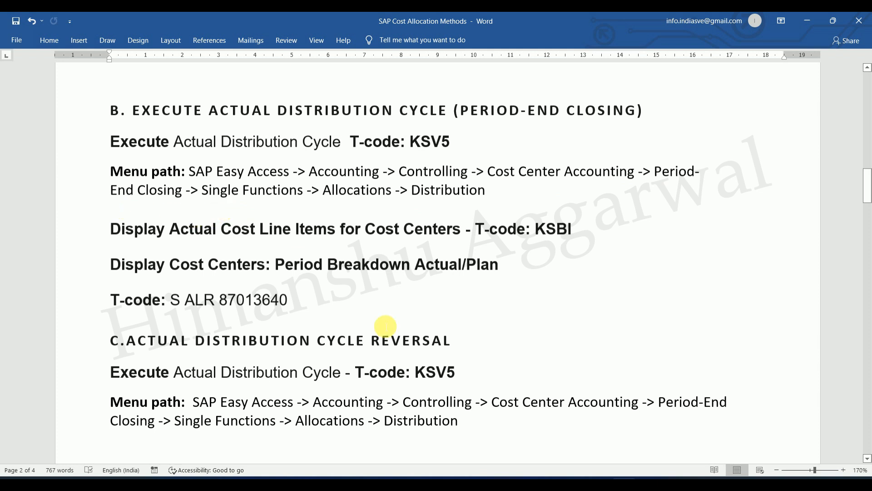
# Step: Switch to the SAP session displaying the G/L account and return it to the SAP Easy Access menu with /n
pyautogui.moveTo(489, 481)
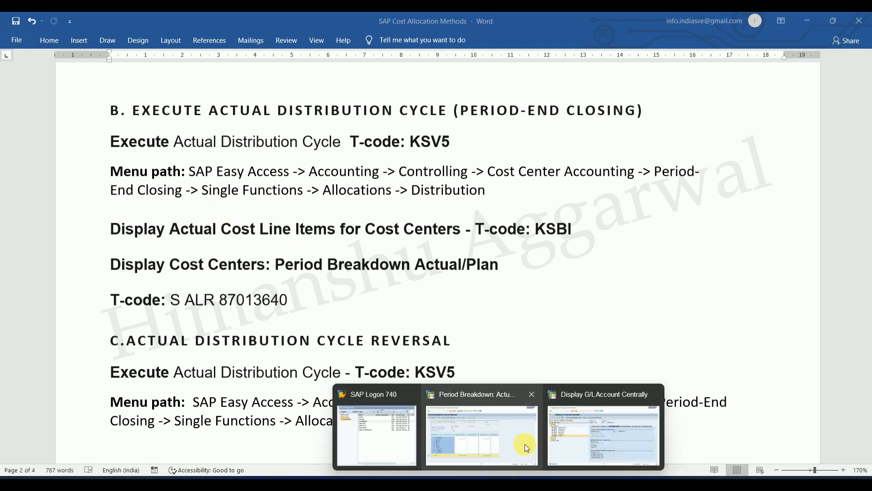
pyautogui.click(527, 448)
pyautogui.moveTo(436, 477)
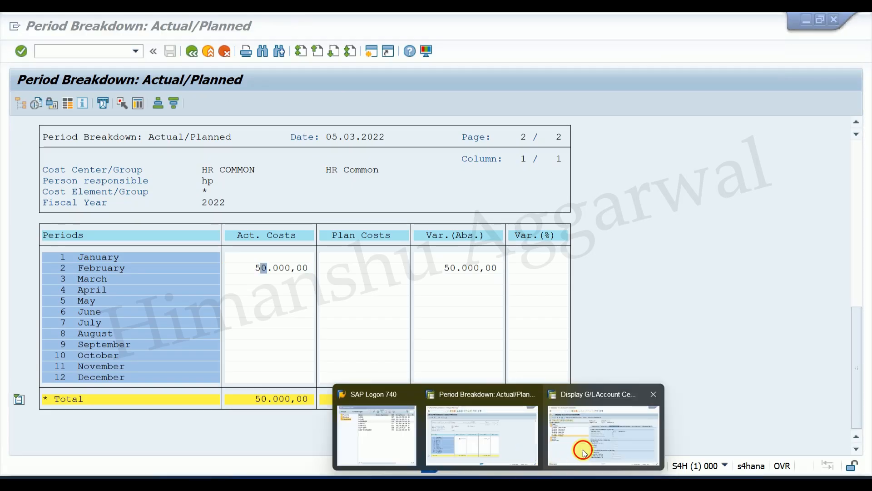
pyautogui.click(584, 453)
pyautogui.click(107, 52)
pyautogui.write('/n')
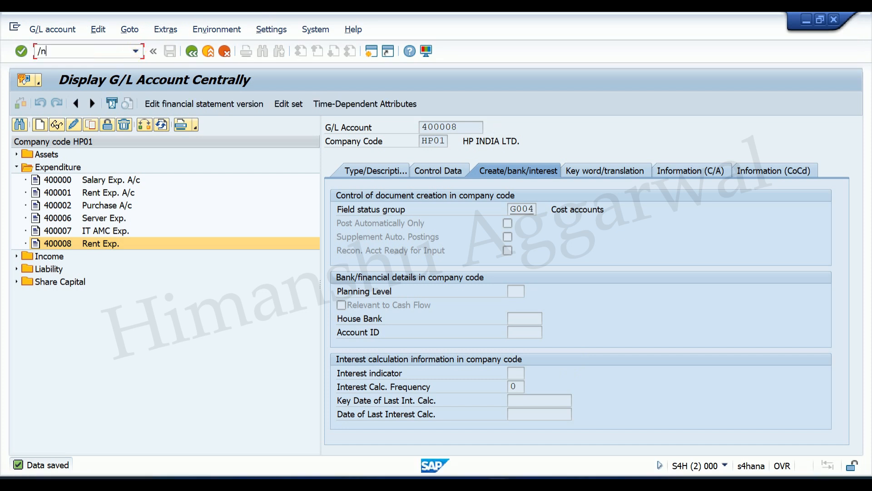
pyautogui.press('Return')
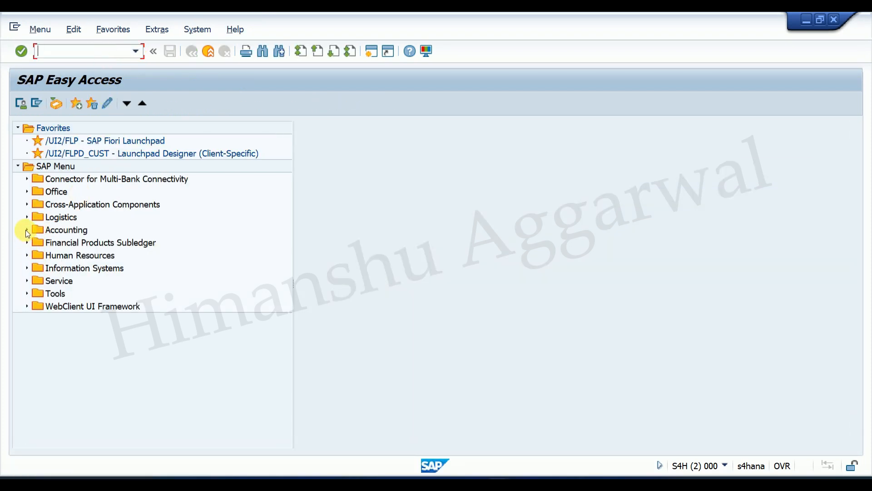
# Step: Open transaction KSV5 (Distribution) from the period-end closing allocations in Cost Center Accounting
pyautogui.click(27, 230)
pyautogui.click(36, 268)
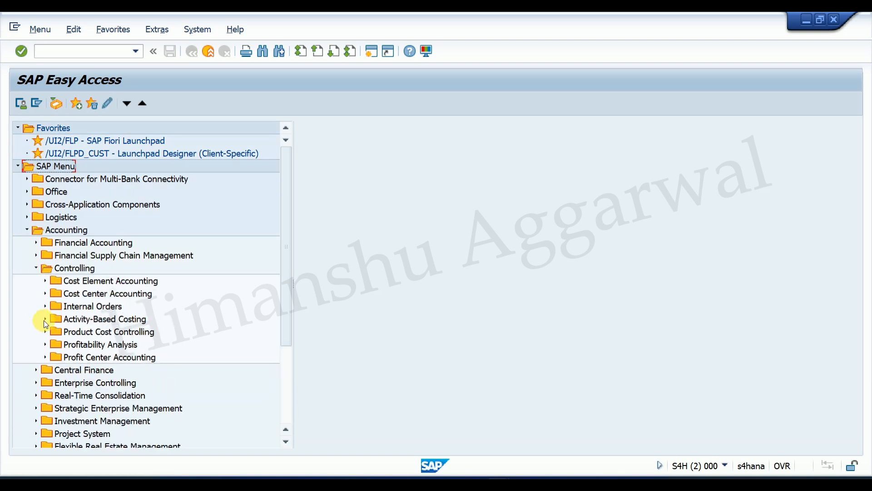
pyautogui.click(45, 293)
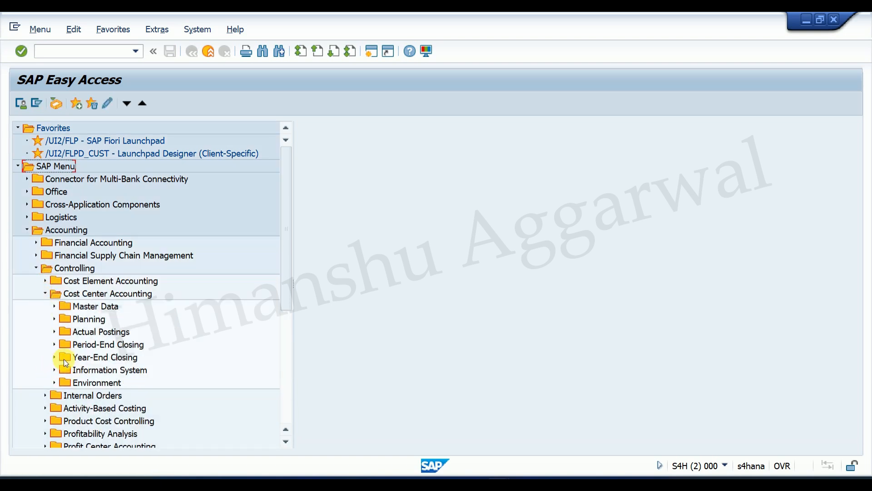
pyautogui.click(53, 345)
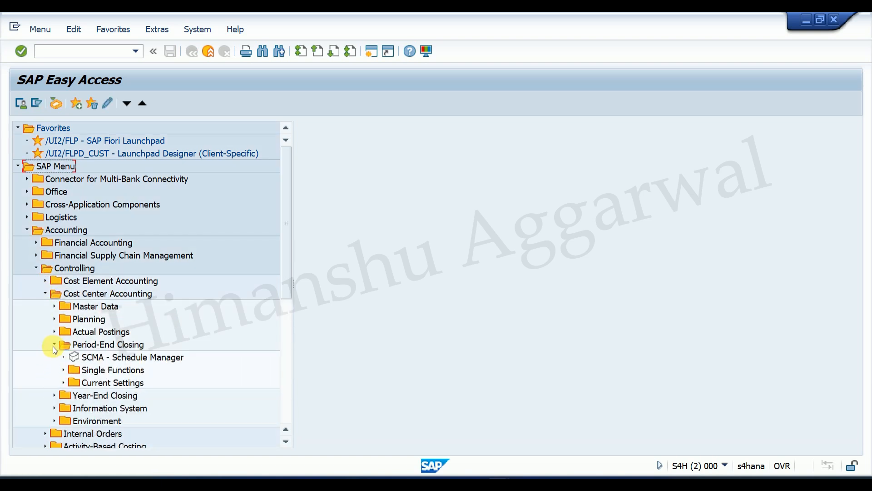
pyautogui.click(63, 369)
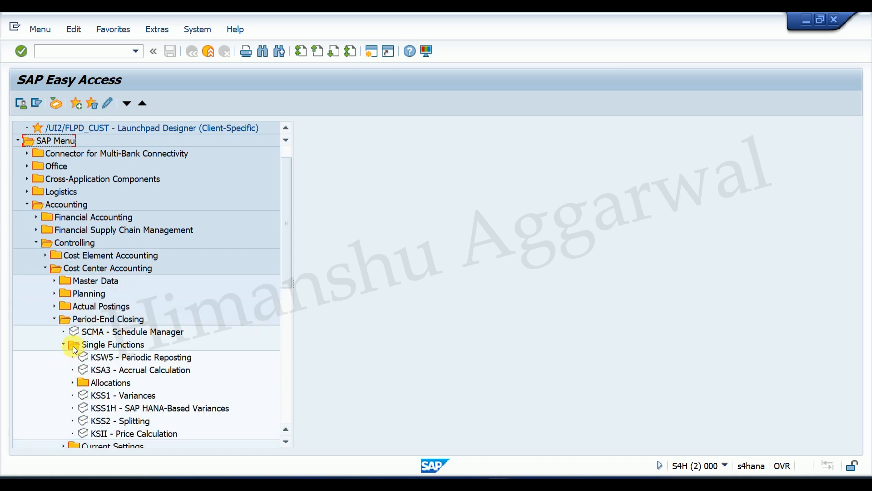
pyautogui.scroll(-1, 109, 342)
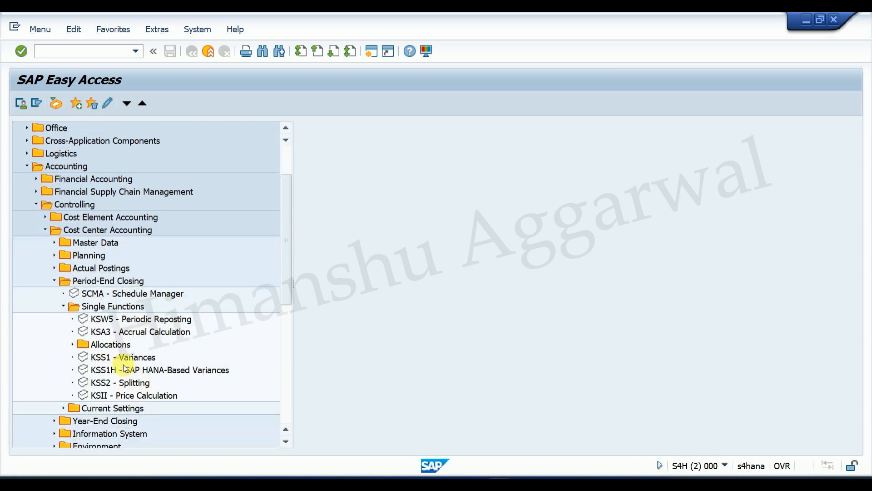
pyautogui.click(73, 345)
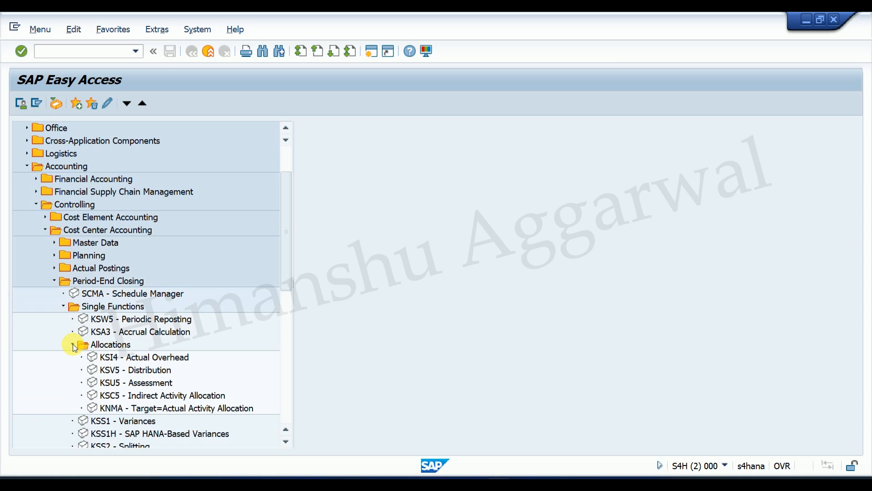
pyautogui.click(121, 371)
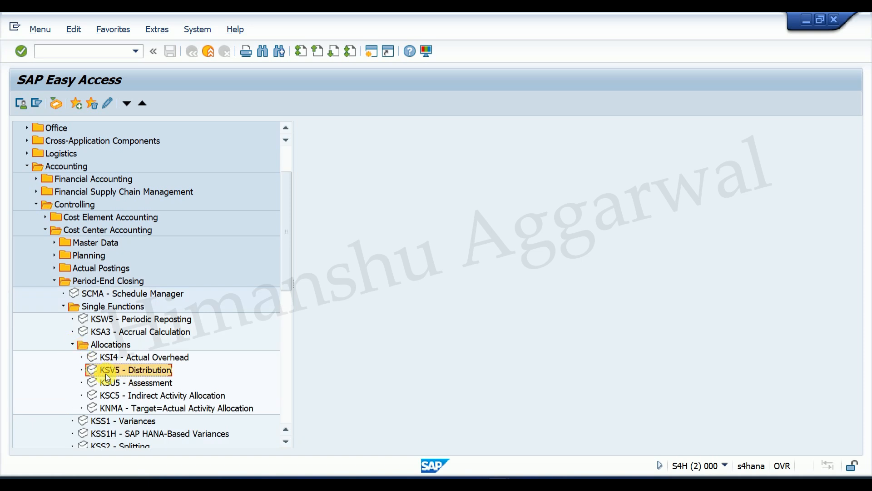
pyautogui.doubleClick(118, 370)
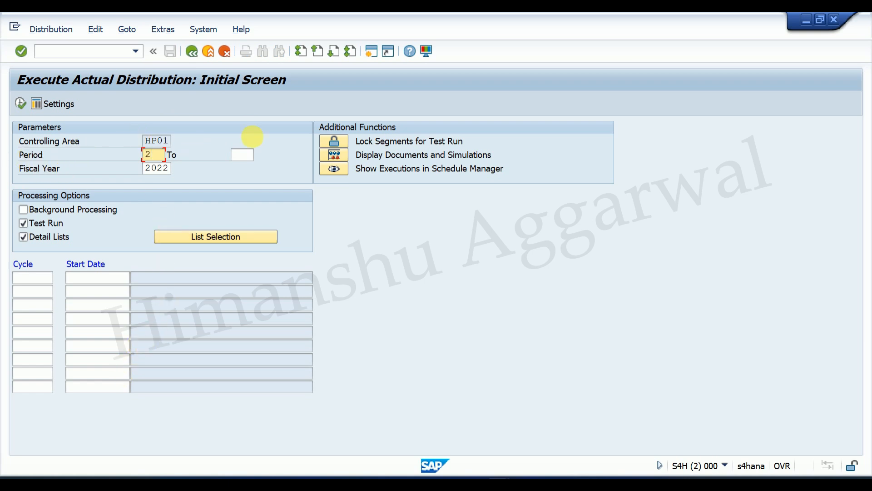
# Step: Set the ending period to 2 and choose the RENT distribution cycle with start date 01.02.2022
pyautogui.click(242, 155)
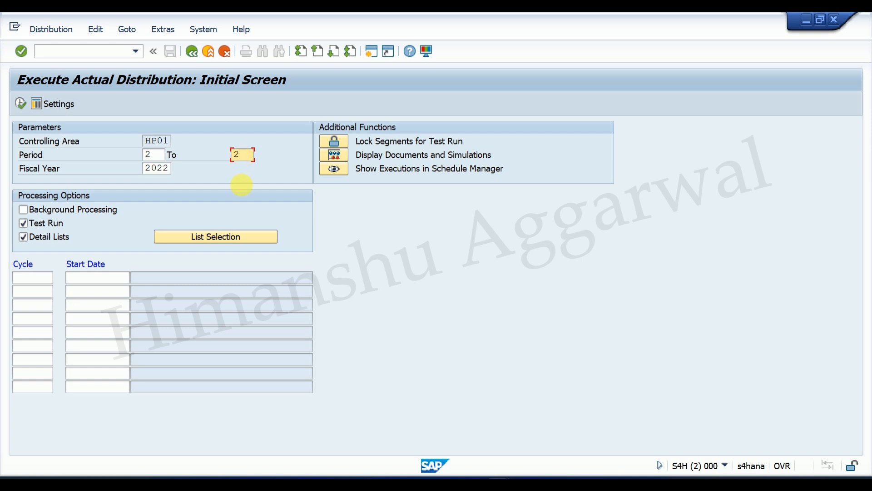
pyautogui.click(43, 277)
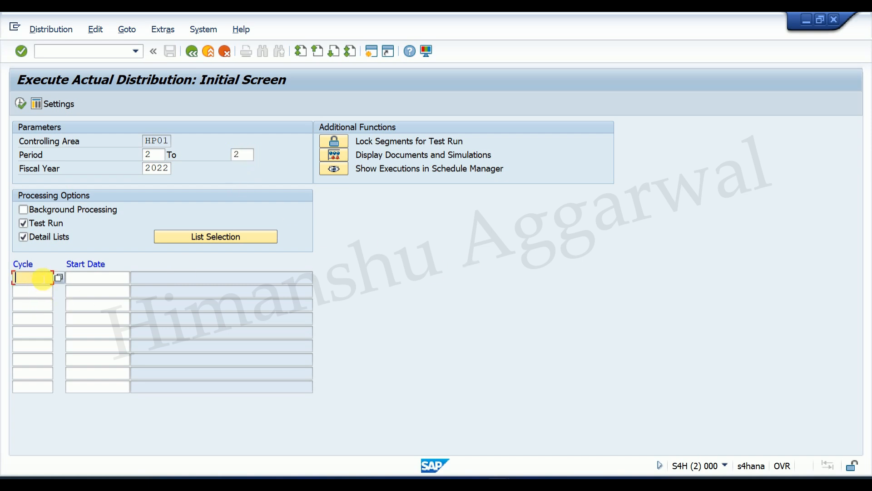
pyautogui.click(59, 282)
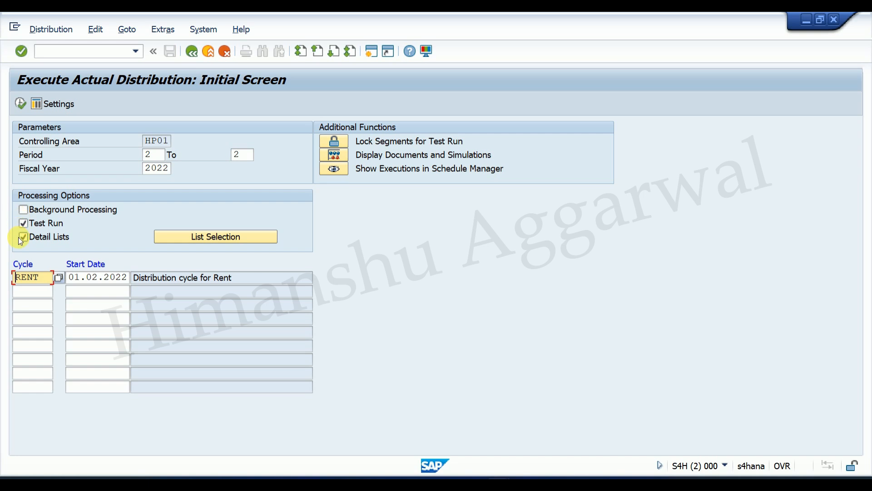
# Step: Try the RENT test run, and open the CO document number range groups of HP01 for changing with transaction KANK in a new session
pyautogui.click(20, 104)
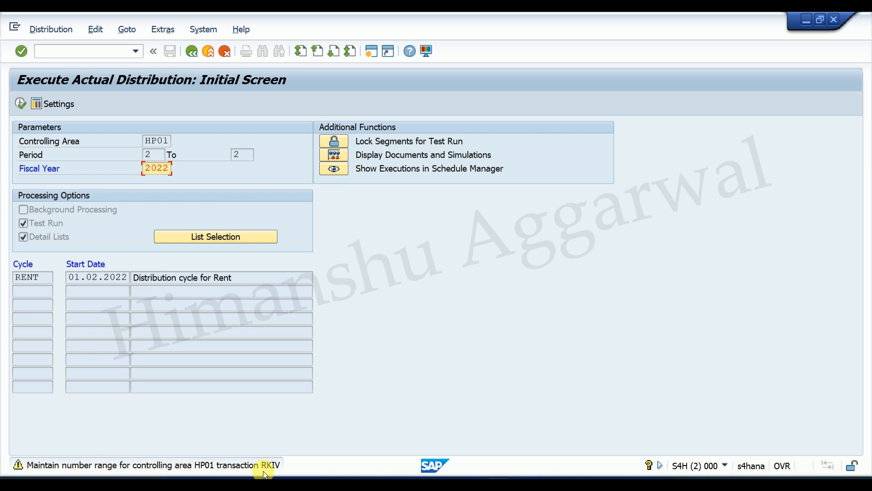
pyautogui.click(372, 52)
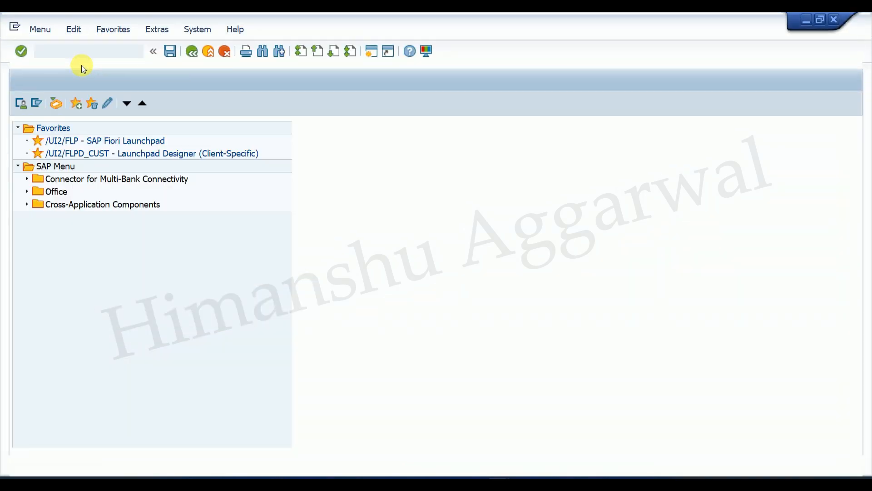
pyautogui.write('kank')
pyautogui.press('Return')
pyautogui.write('hp01')
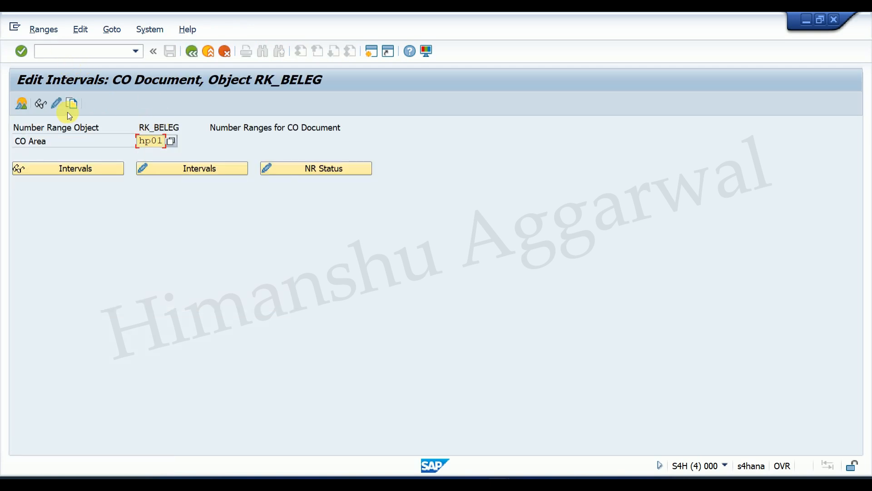
pyautogui.click(56, 103)
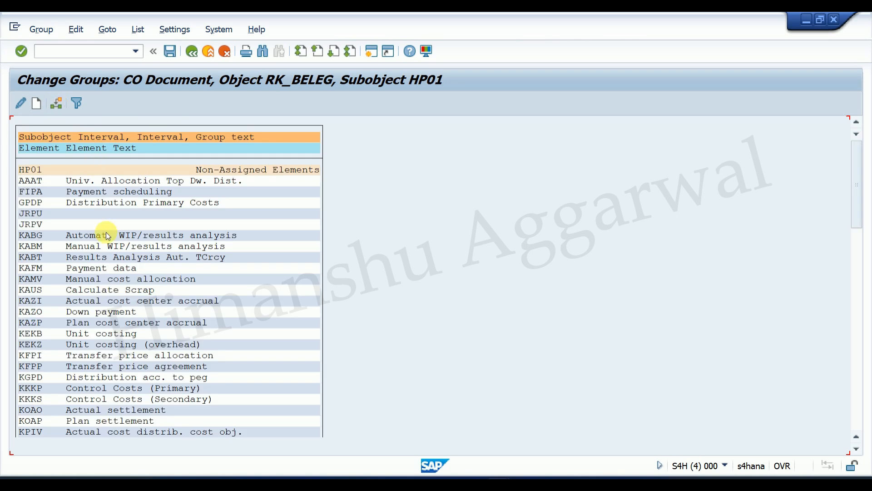
# Step: Assign the element RKIV (Actual Overhead Distribution) to the group Number Range for HP01 (01) and save
pyautogui.scroll(-5, 107, 239)
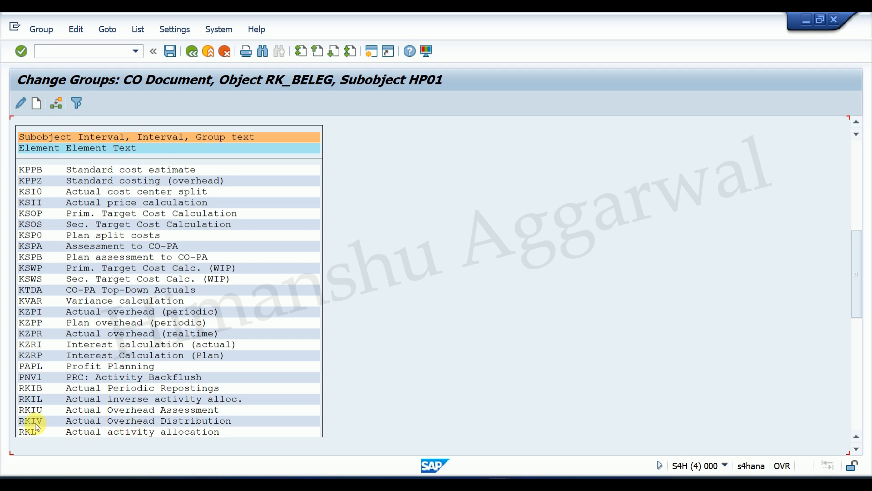
pyautogui.click(57, 105)
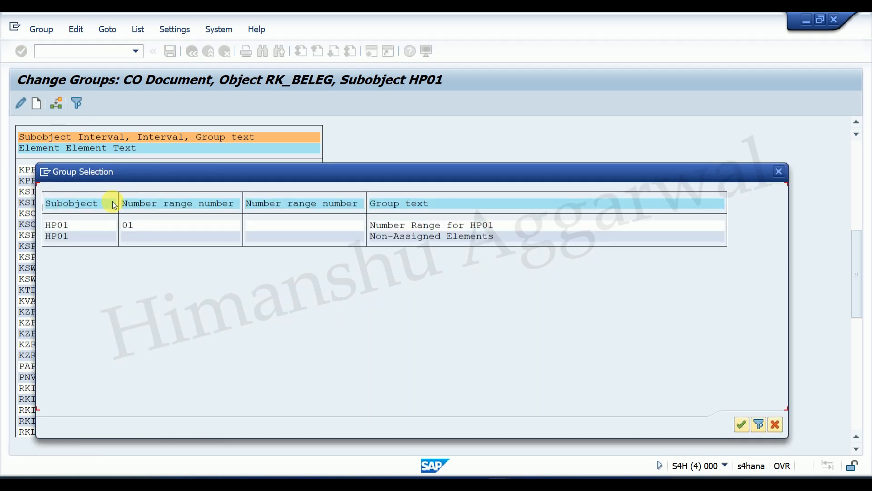
pyautogui.doubleClick(62, 232)
pyautogui.click(170, 52)
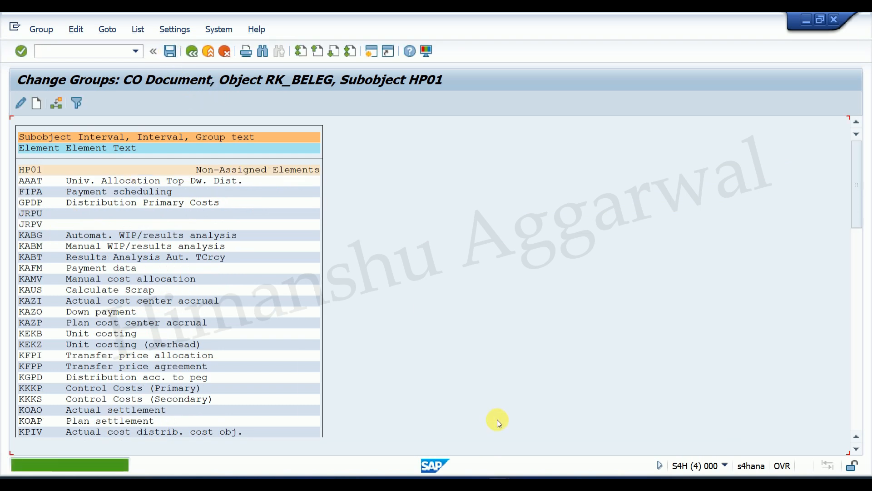
# Step: Switch back to the KSV5 session, execute the RENT cycle as a test run and open the sender's line items
pyautogui.click(500, 476)
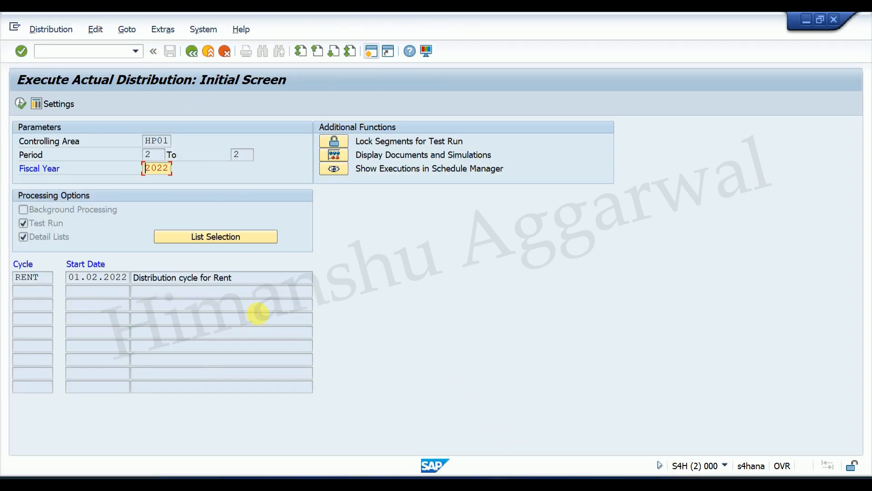
pyautogui.press('F8')
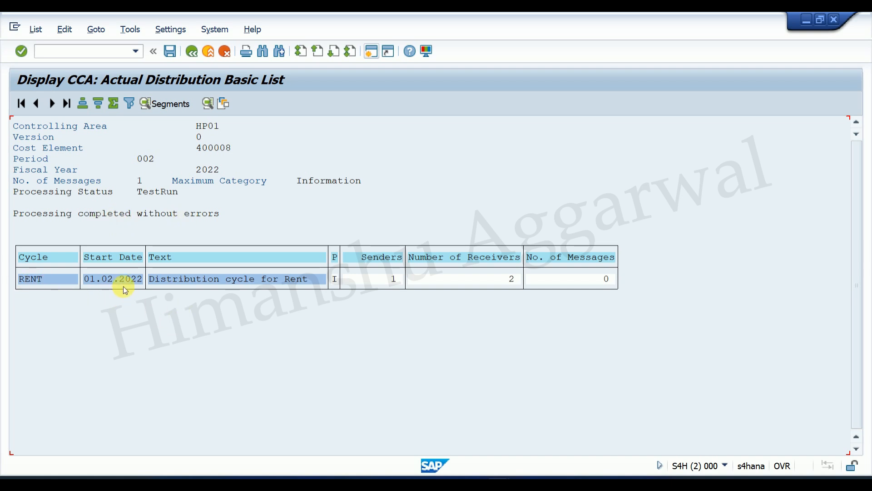
pyautogui.doubleClick(393, 281)
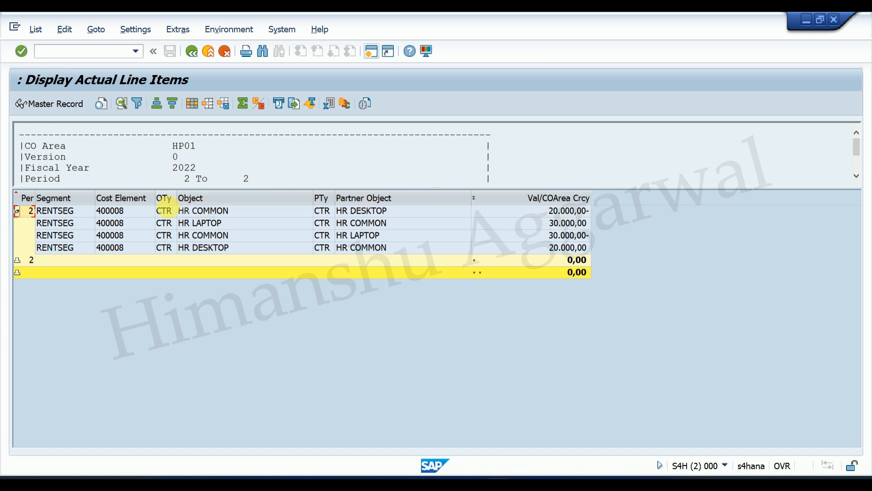
# Step: Examine the test-run line items of HR COMMON, HR LAPTOP and HR DESKTOP with their partner objects and amounts
pyautogui.click(224, 212)
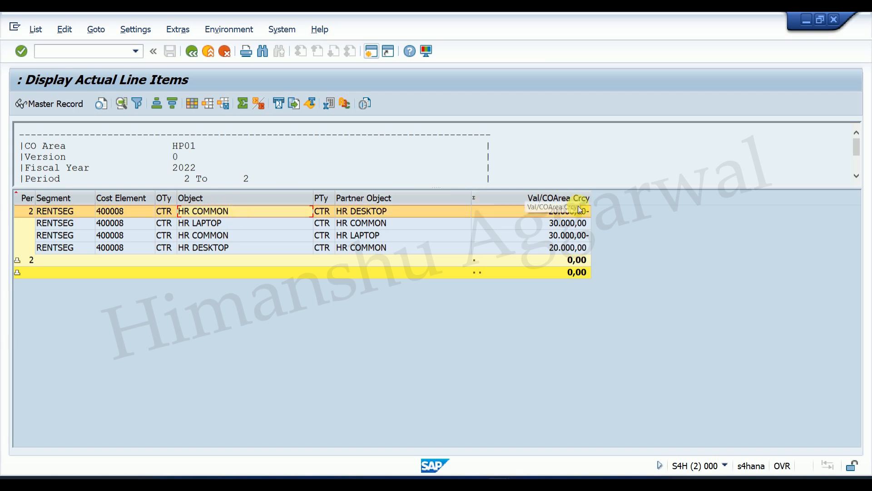
pyautogui.click(221, 236)
pyautogui.click(222, 211)
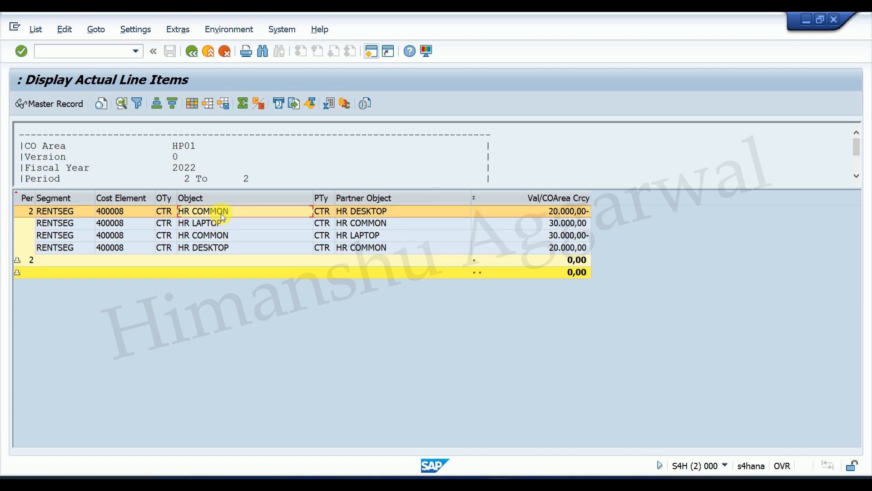
pyautogui.click(223, 235)
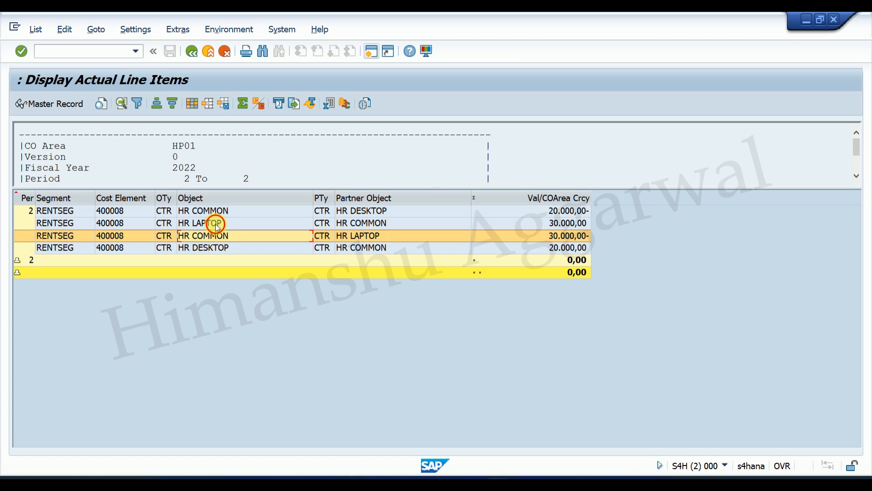
pyautogui.click(216, 223)
pyautogui.click(227, 248)
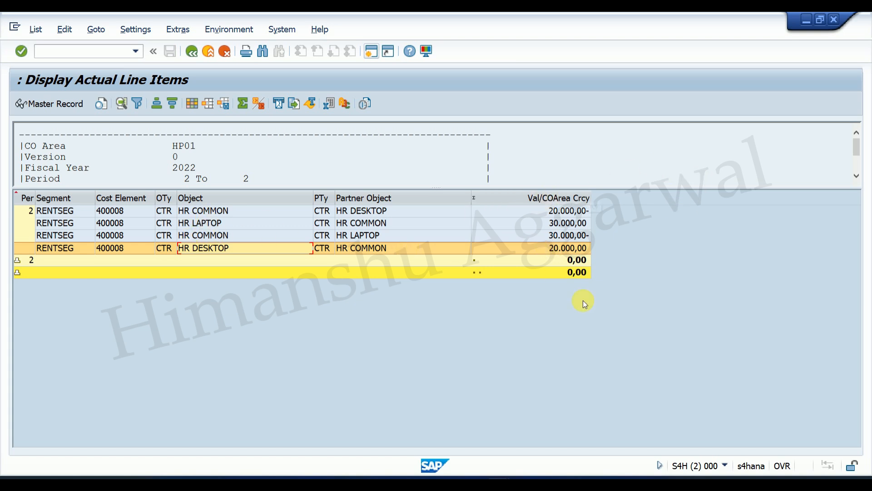
# Step: Try to display the CO document of the HR DESKTOP test-run line, and exit the line item list
pyautogui.click(247, 30)
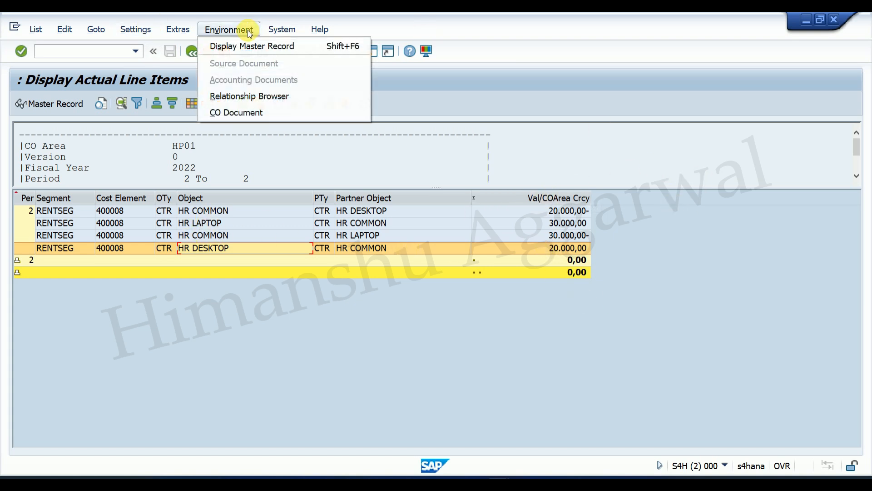
pyautogui.click(246, 110)
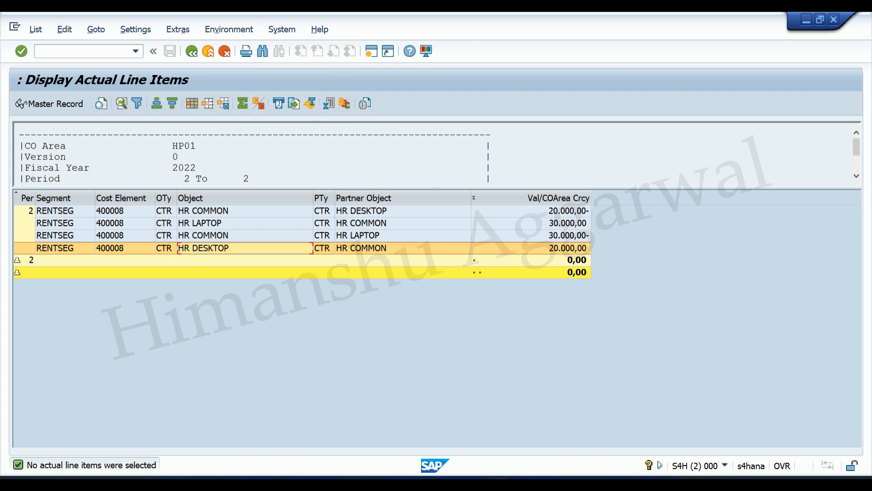
pyautogui.click(197, 50)
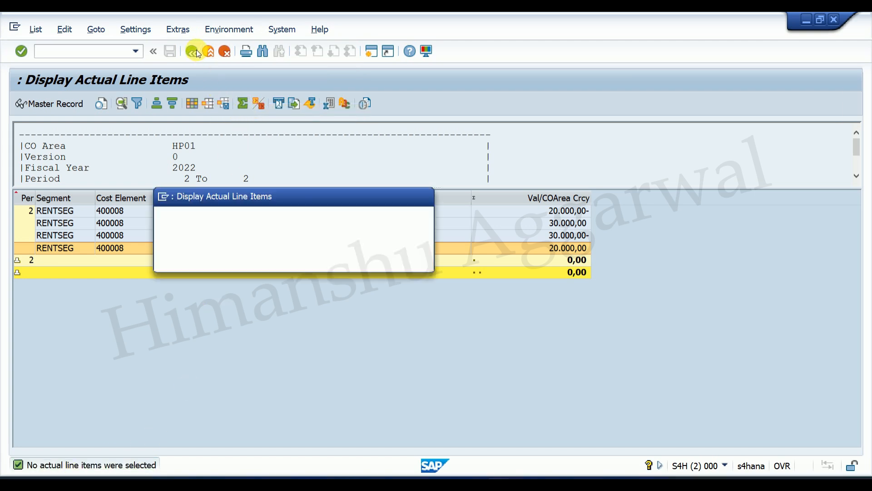
pyautogui.click(238, 260)
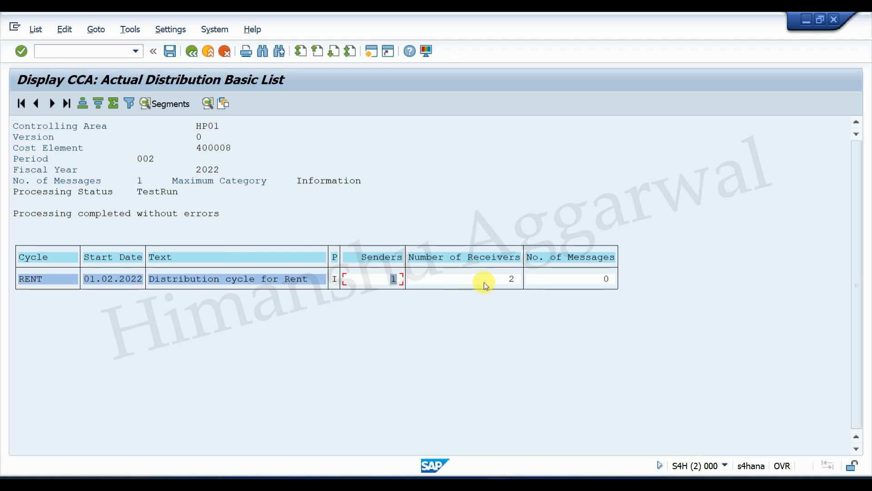
# Step: View the line items behind the RENT cycle's receivers and exit back to the distribution basic list
pyautogui.doubleClick(499, 281)
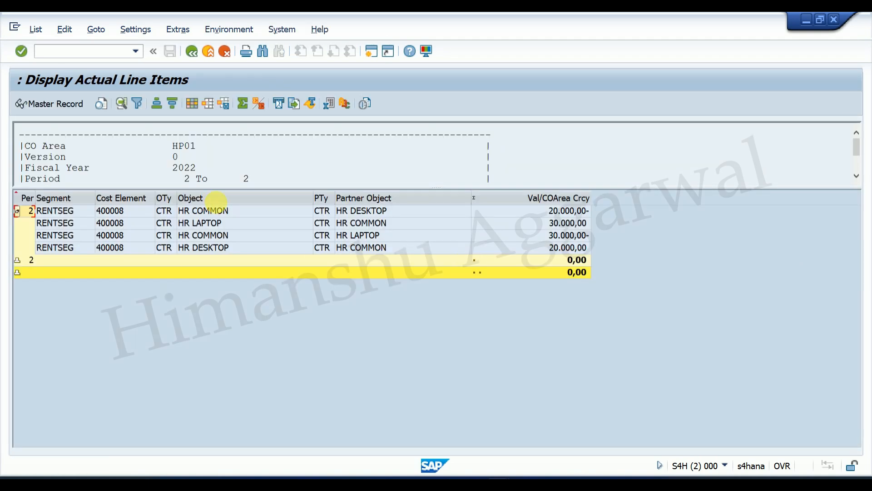
pyautogui.click(192, 51)
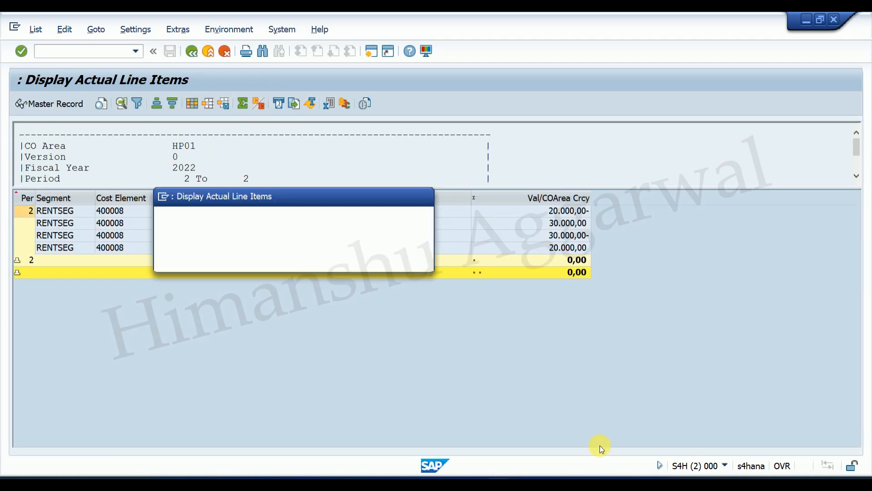
pyautogui.click(261, 261)
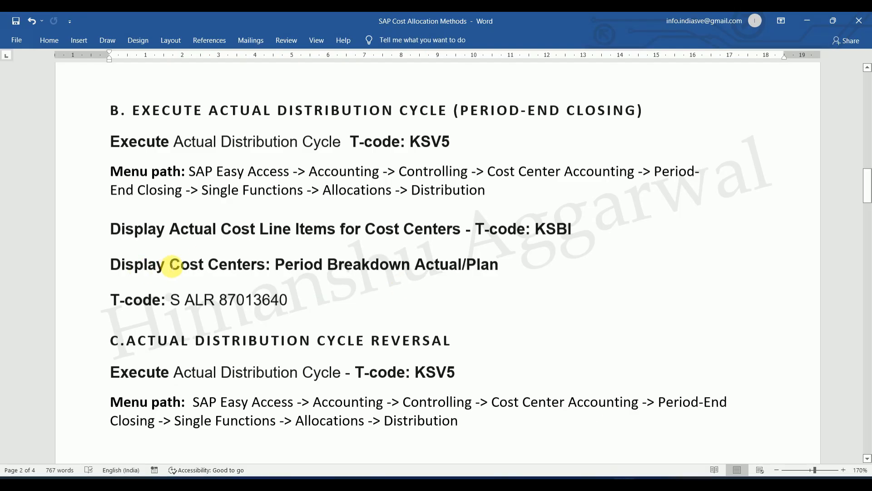
# Step: Check the rent example's percentage split in the Word notes and return to the SAP session with the distribution basic list
pyautogui.scroll(5, 175, 265)
pyautogui.scroll(6, 178, 264)
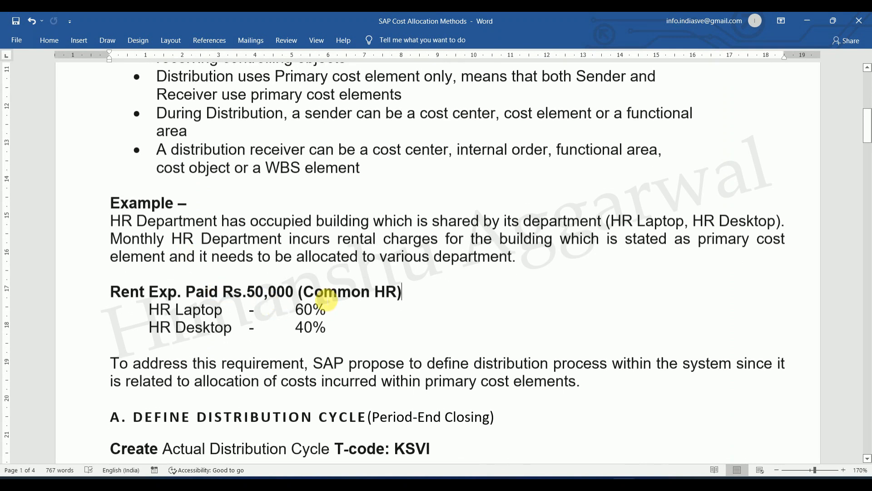
pyautogui.moveTo(505, 480)
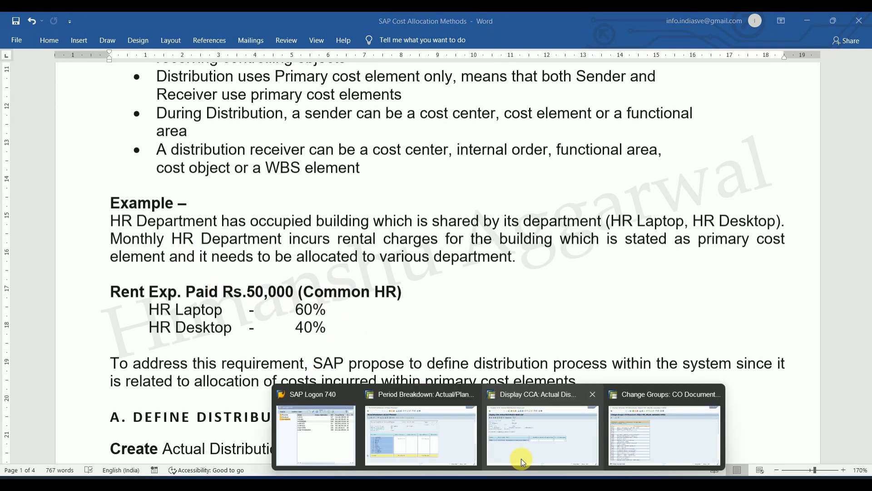
pyautogui.click(530, 446)
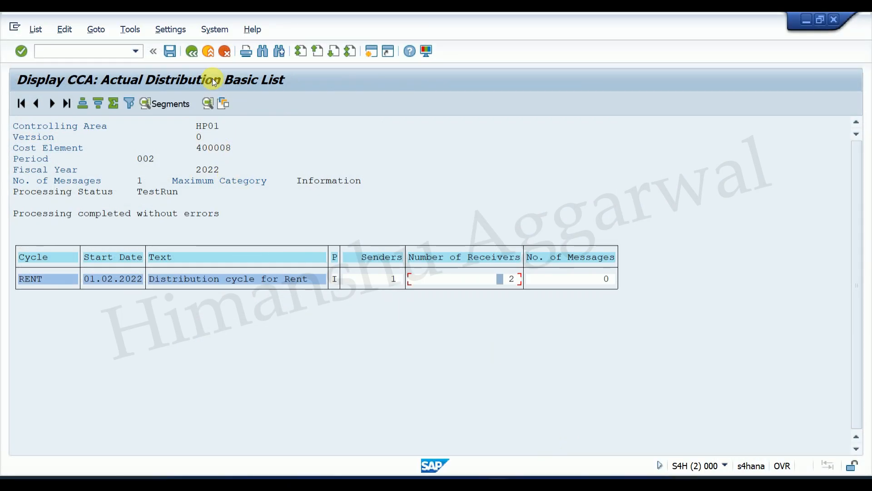
# Step: Exit the test-run list, turn off Test Run and execute the RENT distribution cycle as an update run
pyautogui.click(197, 48)
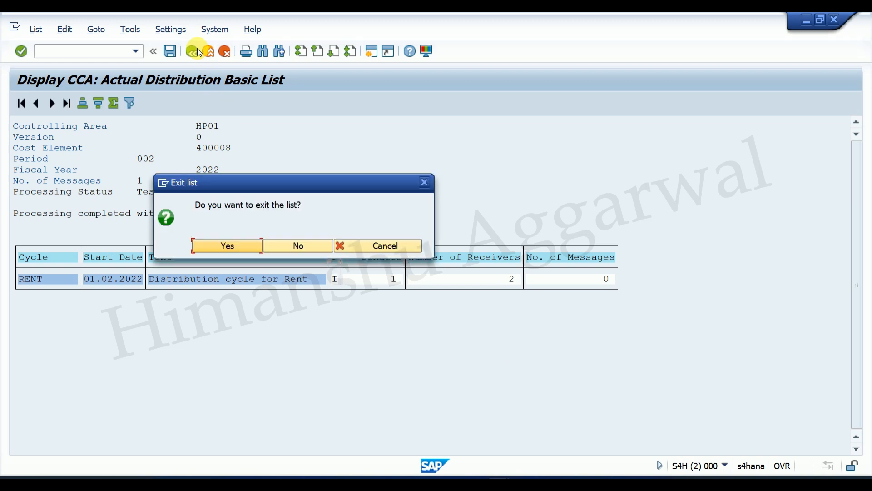
pyautogui.click(245, 249)
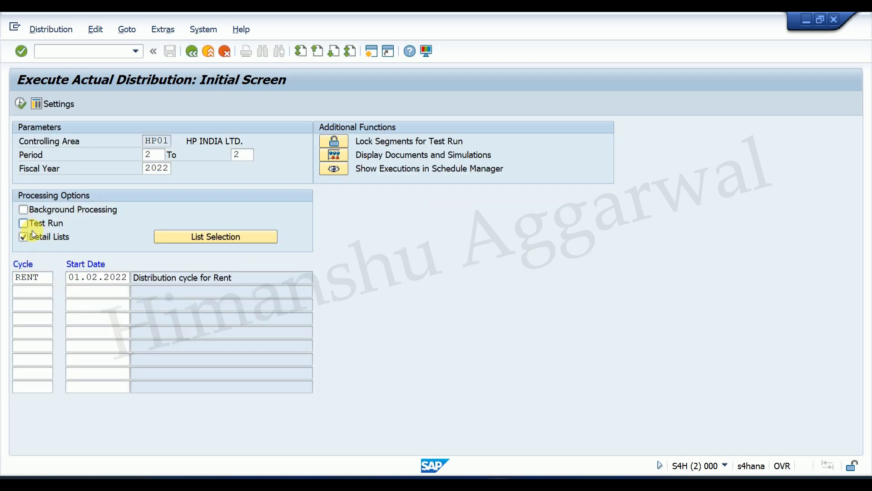
pyautogui.click(19, 103)
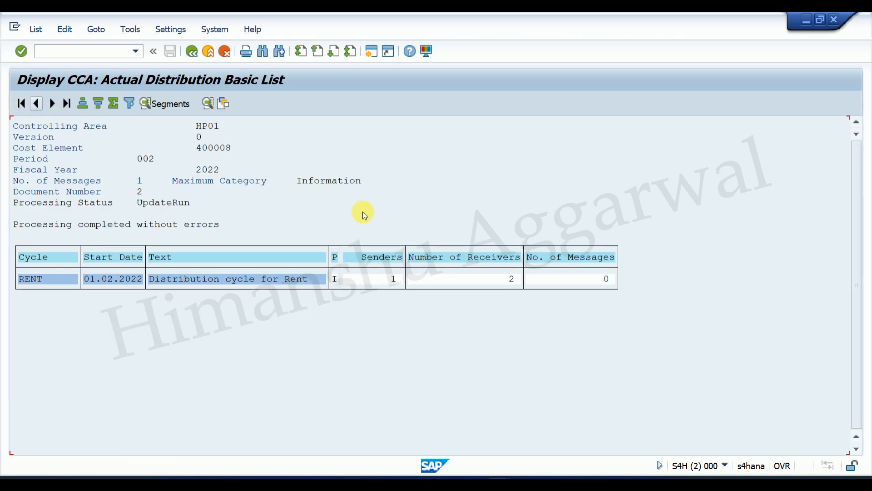
# Step: Open the sender's posted line items, display their CO document with its posting rows expanded, and return to the line items
pyautogui.doubleClick(394, 280)
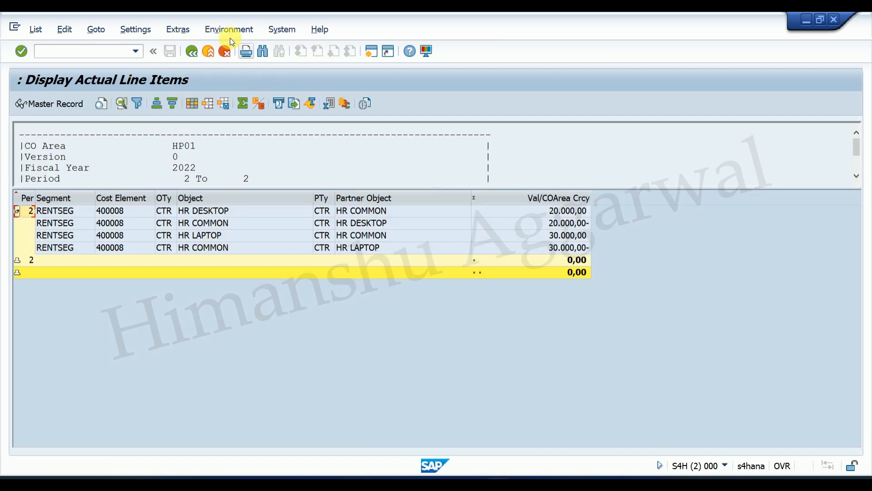
pyautogui.click(226, 32)
pyautogui.click(244, 108)
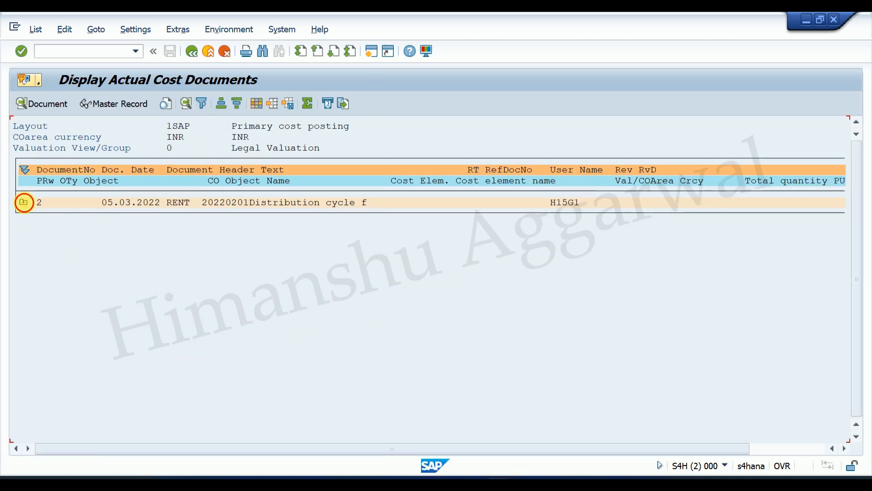
pyautogui.click(23, 202)
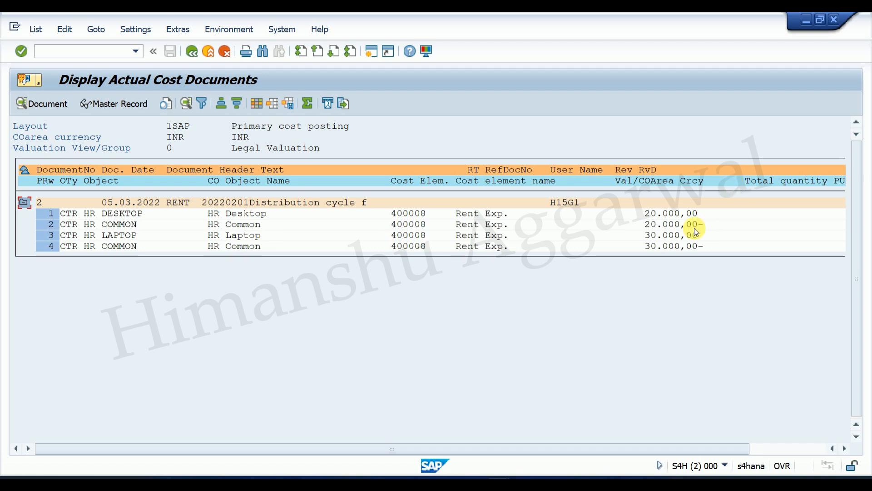
pyautogui.click(195, 53)
pyautogui.click(242, 247)
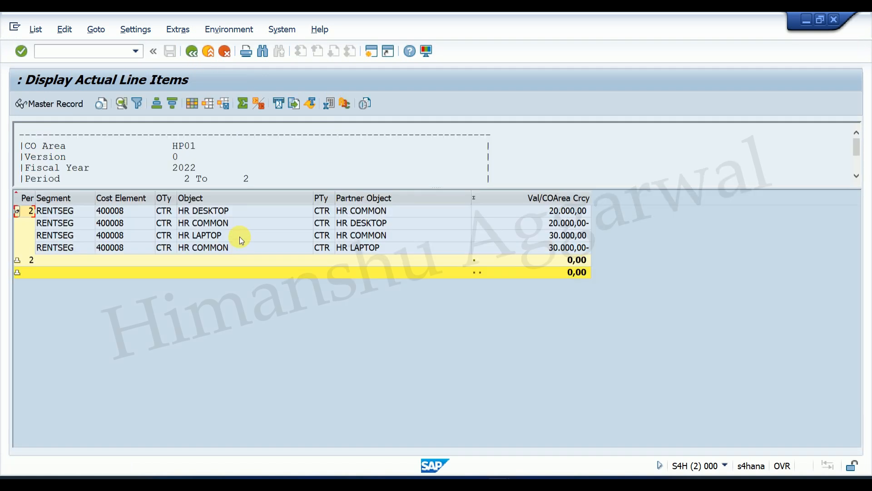
# Step: View the details of the posted HR DESKTOP line item, close them and exit to the distribution basic list
pyautogui.doubleClick(385, 212)
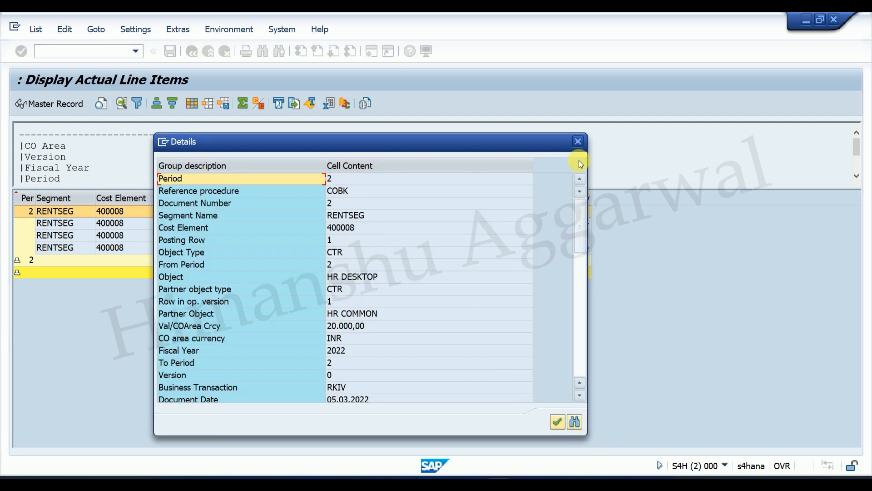
pyautogui.click(578, 142)
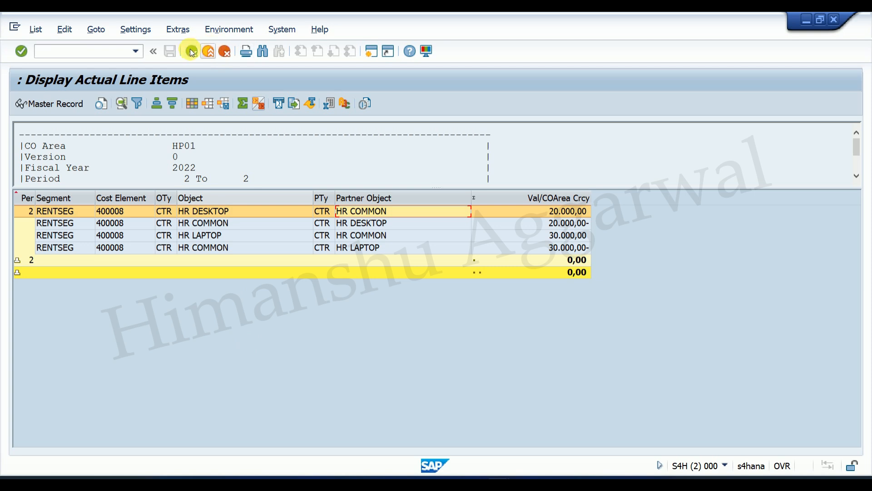
pyautogui.click(191, 52)
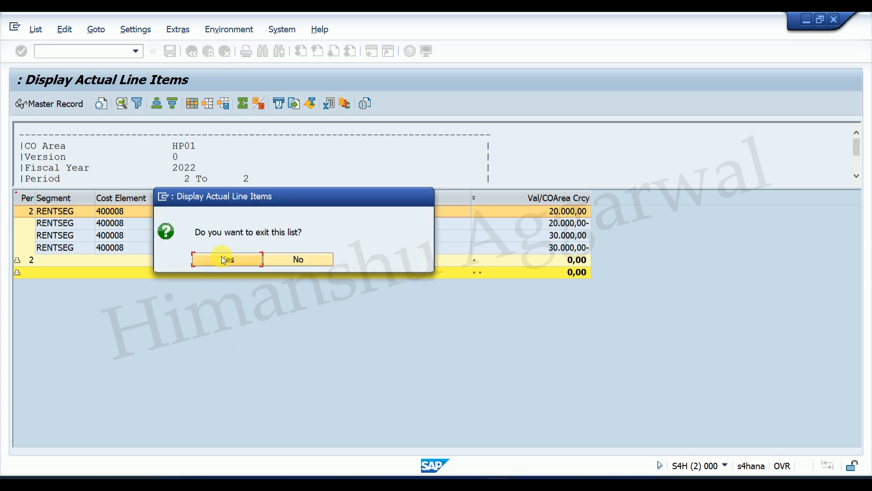
pyautogui.click(223, 259)
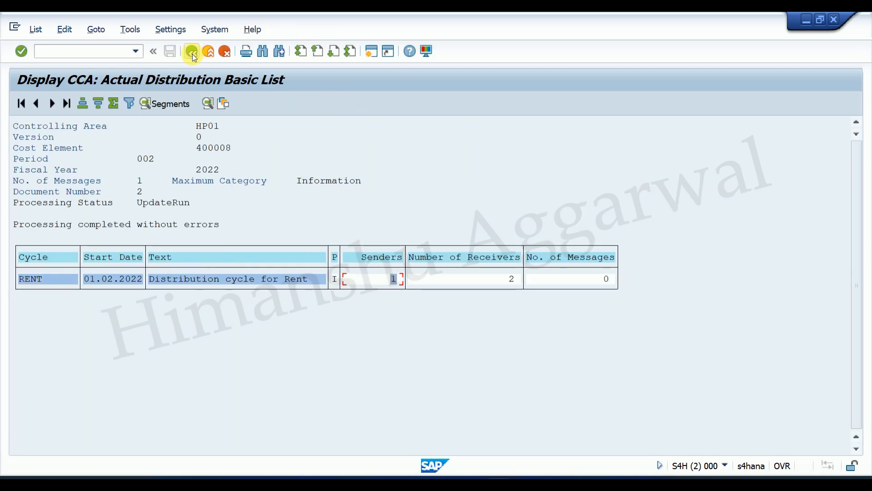
# Step: Exit the distribution basic list and switch to the SAP session with the HR COMMON period breakdown report
pyautogui.click(192, 52)
pyautogui.click(252, 244)
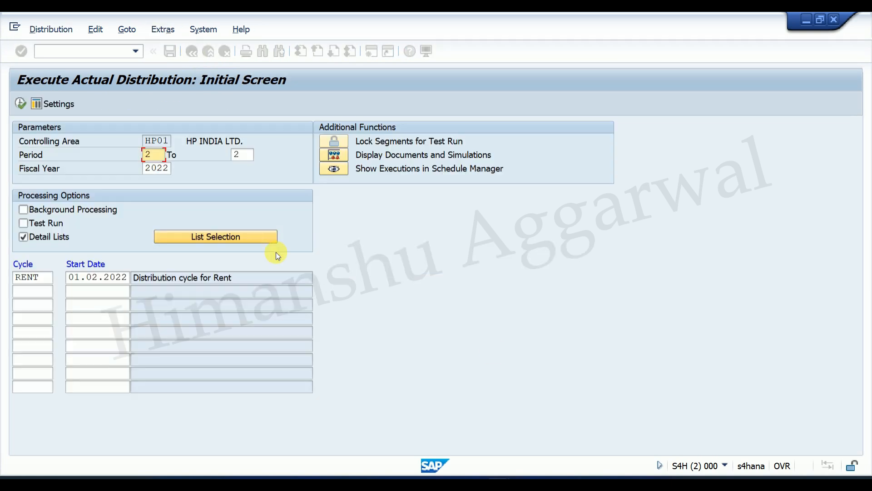
pyautogui.moveTo(497, 474)
pyautogui.click(423, 382)
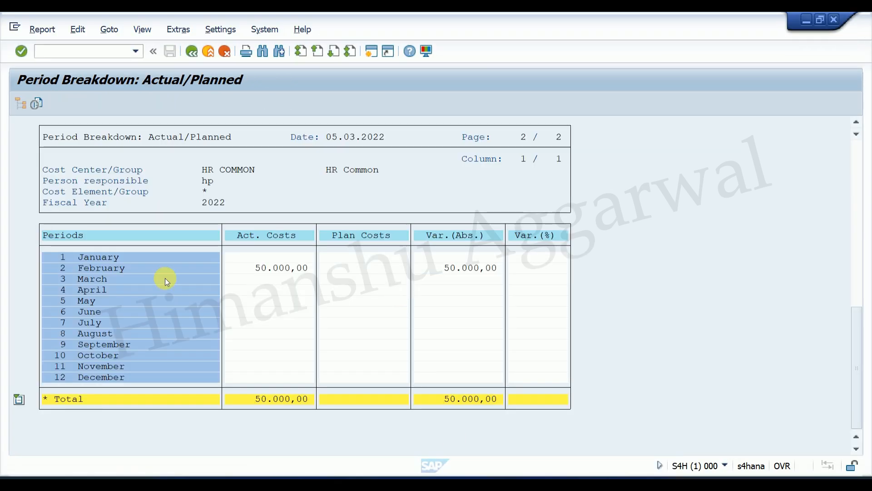
# Step: Exit the period breakdown report and rerun it for cost center HR COMMON, fiscal year 2022, periods 1 to 12
pyautogui.click(194, 53)
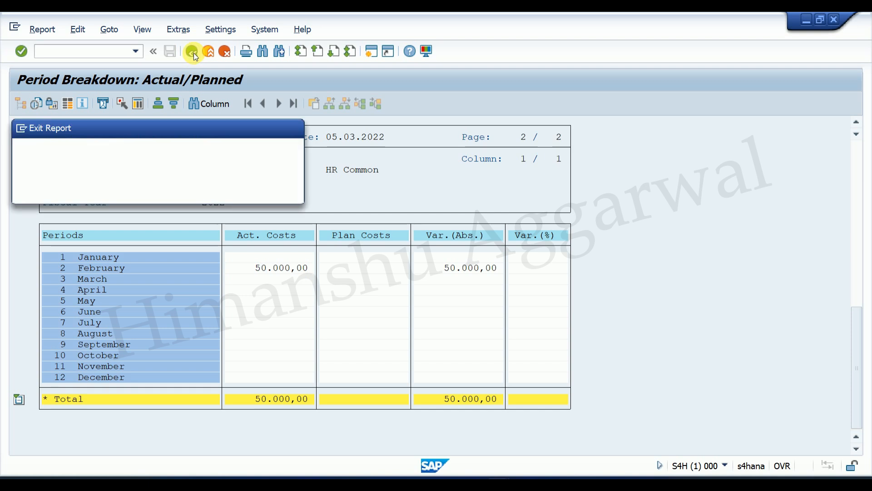
pyautogui.click(125, 191)
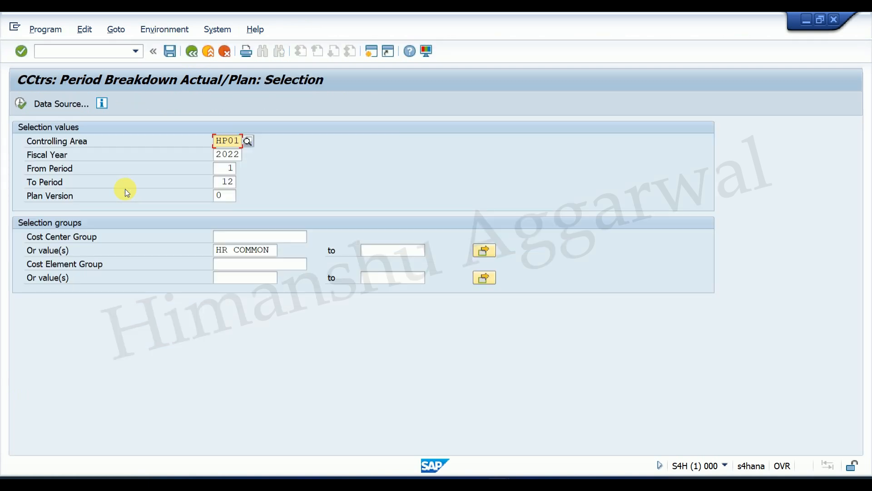
pyautogui.click(21, 103)
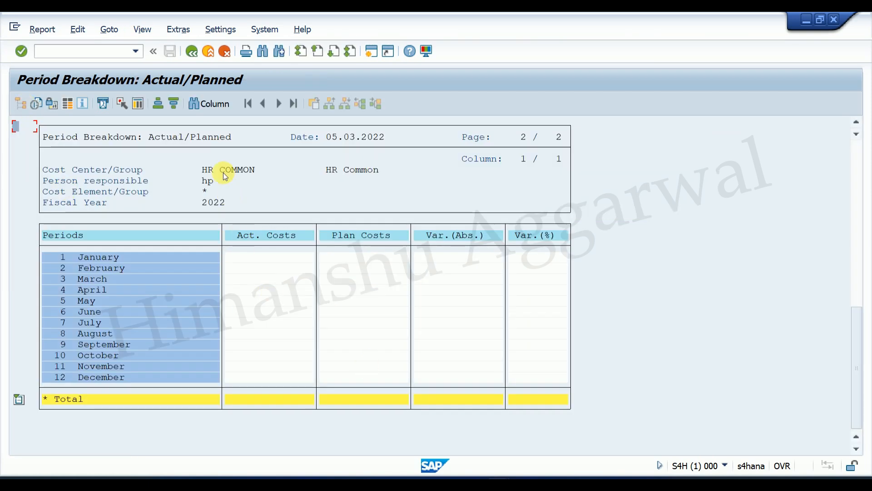
# Step: Open February's actual cost line items for HR COMMON and display the cost document of the first Rent Exp. credit line
pyautogui.doubleClick(116, 270)
pyautogui.doubleClick(157, 172)
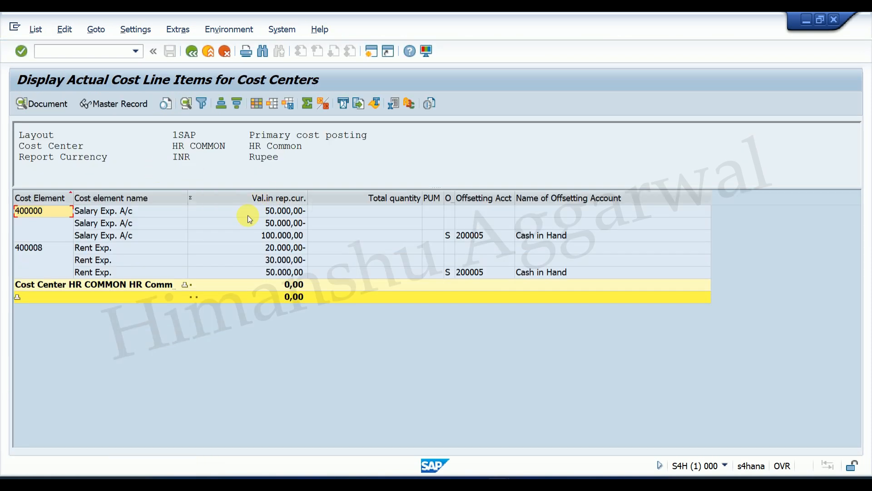
pyautogui.click(96, 249)
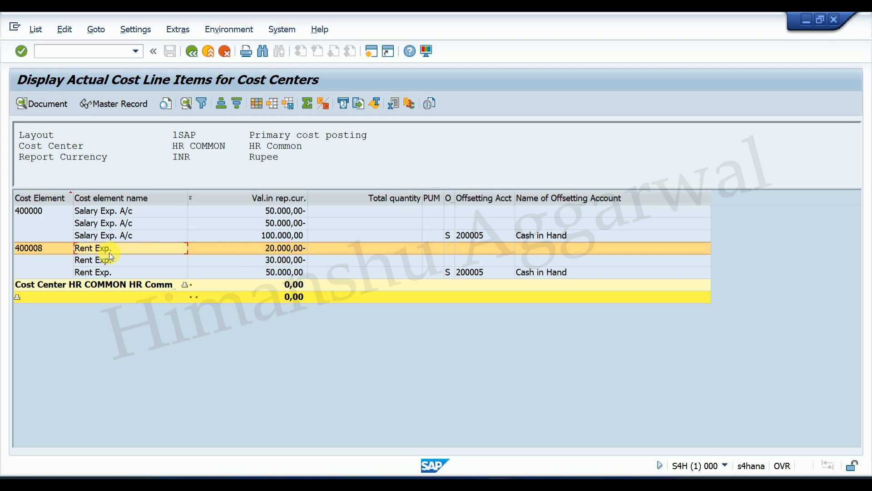
pyautogui.doubleClick(291, 249)
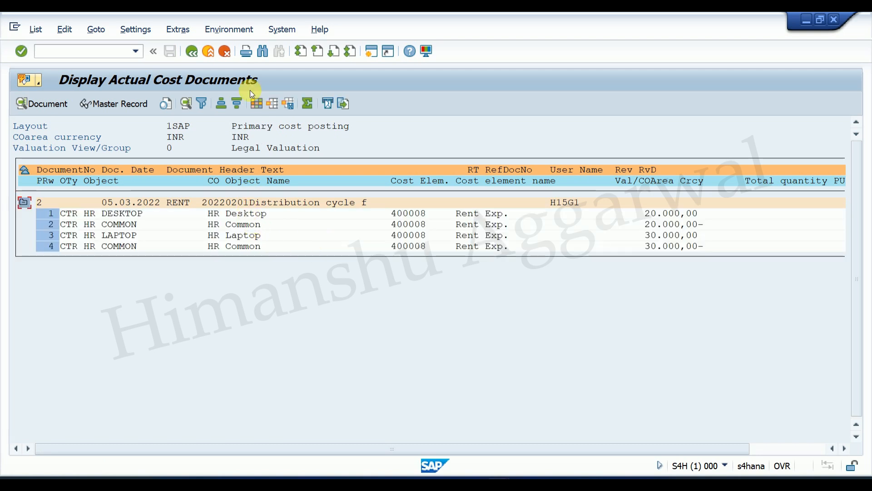
pyautogui.click(229, 29)
pyautogui.click(304, 44)
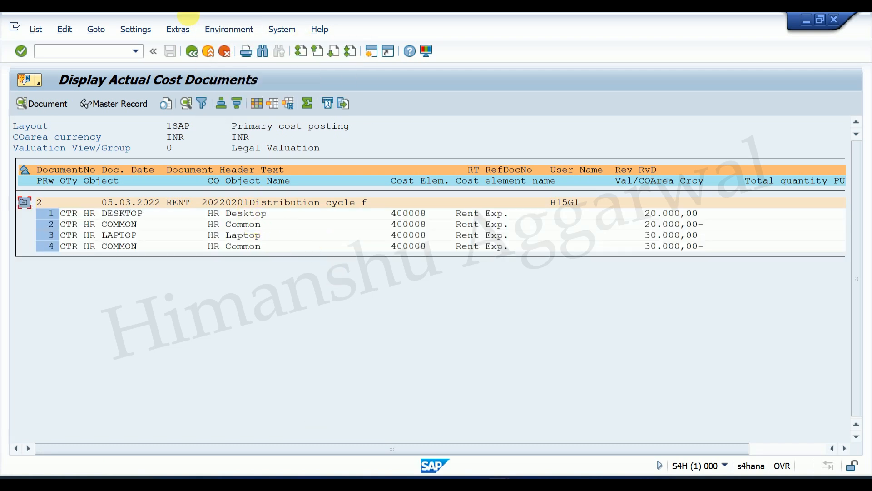
# Step: Exit the cost document, the line items and the period breakdown report to return to SAP Easy Access
pyautogui.click(192, 51)
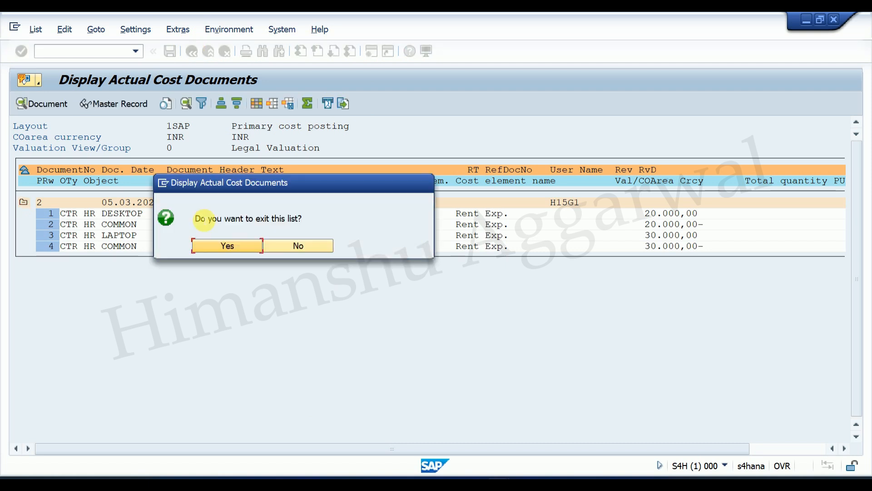
pyautogui.click(222, 248)
pyautogui.click(192, 51)
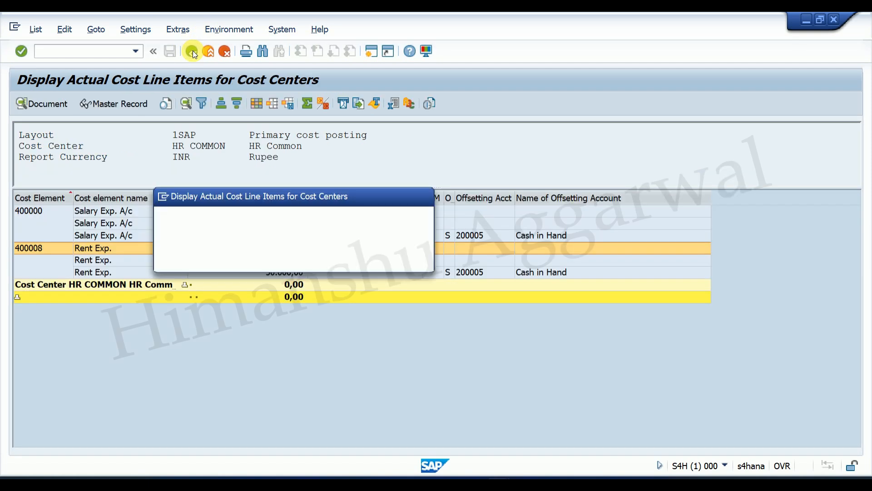
pyautogui.click(235, 258)
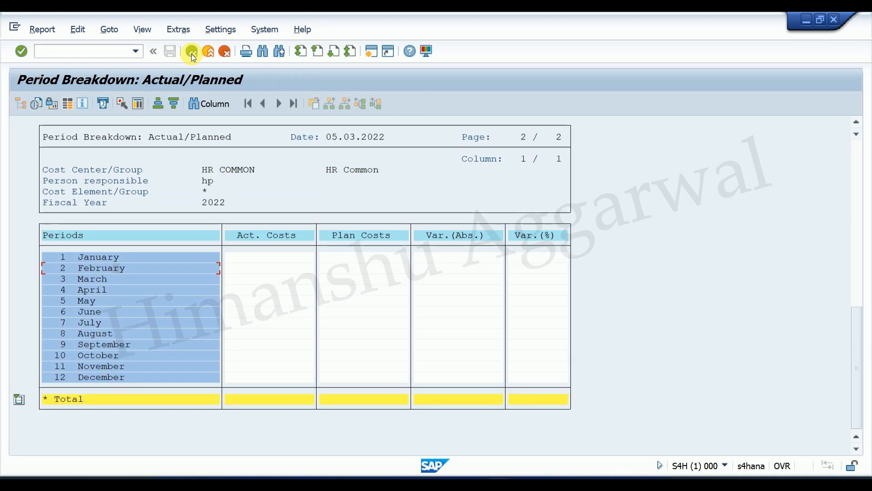
pyautogui.click(192, 52)
pyautogui.click(124, 190)
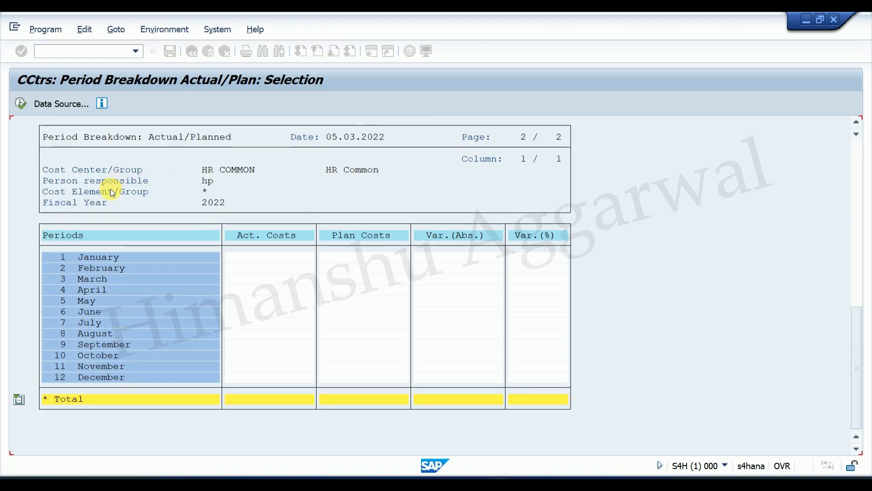
pyautogui.click(192, 54)
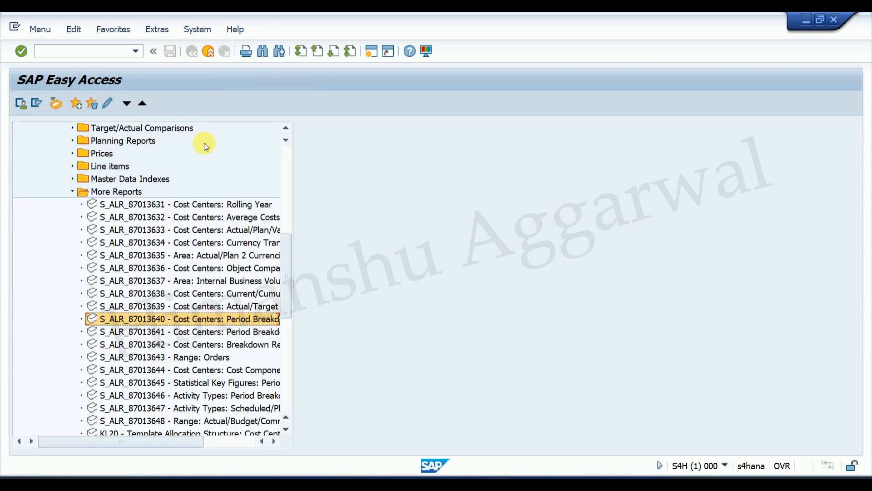
# Step: Run the cost centers Actual/Plan/Variance report for controlling area HP01, periods 1 to 12 of 2022, and view HR LAPTOP and HR COMMON
pyautogui.click(71, 179)
pyautogui.doubleClick(163, 191)
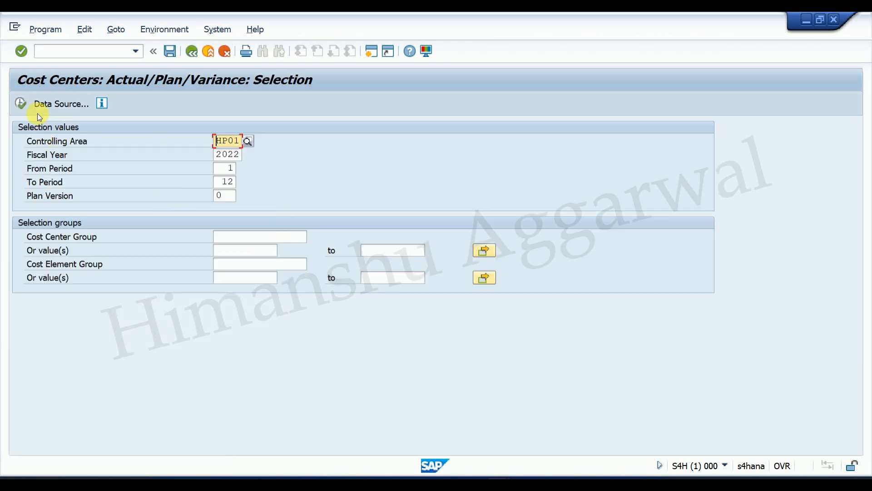
pyautogui.click(20, 105)
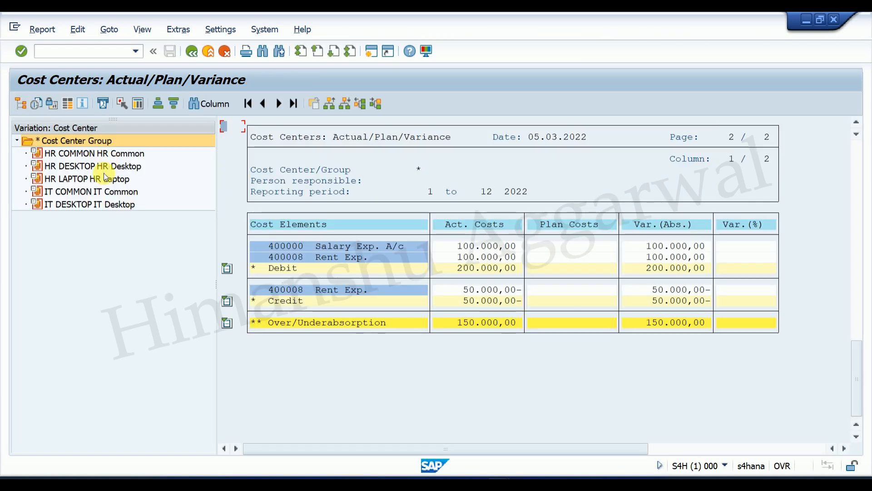
pyautogui.click(107, 181)
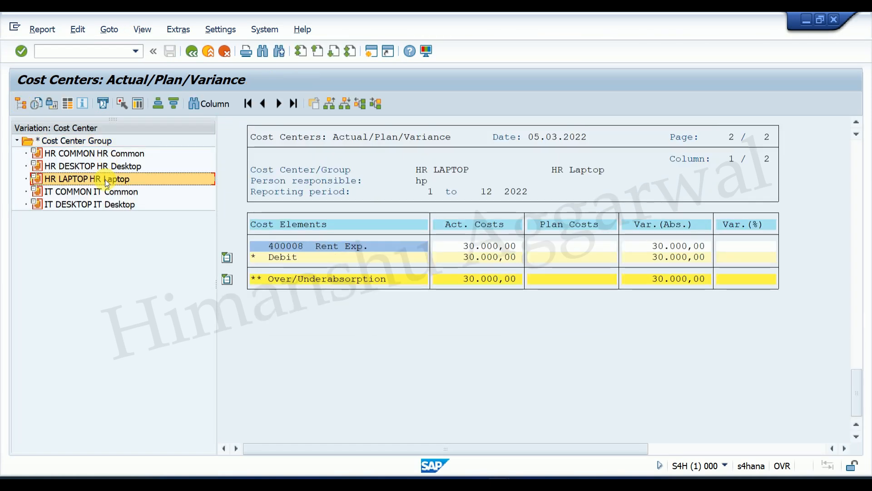
pyautogui.click(107, 155)
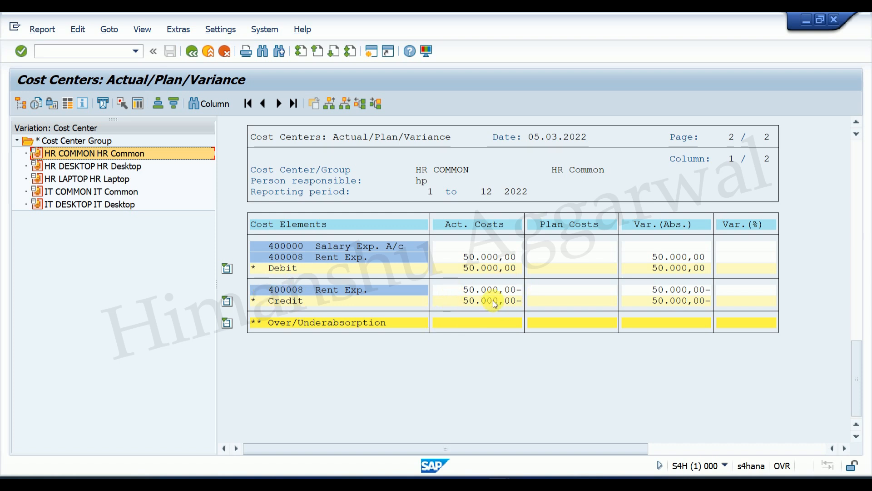
# Step: Display the actual line items behind HR COMMON's credited Rent Exp. and return to the variance report
pyautogui.click(270, 258)
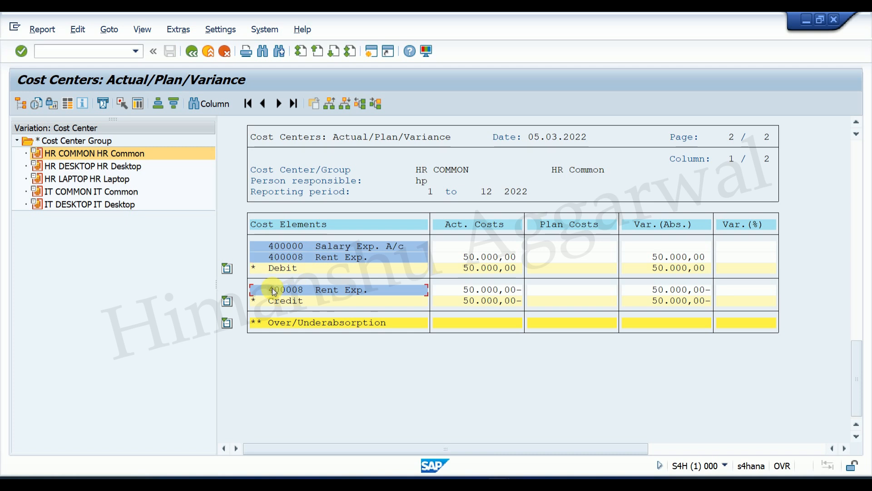
pyautogui.doubleClick(491, 290)
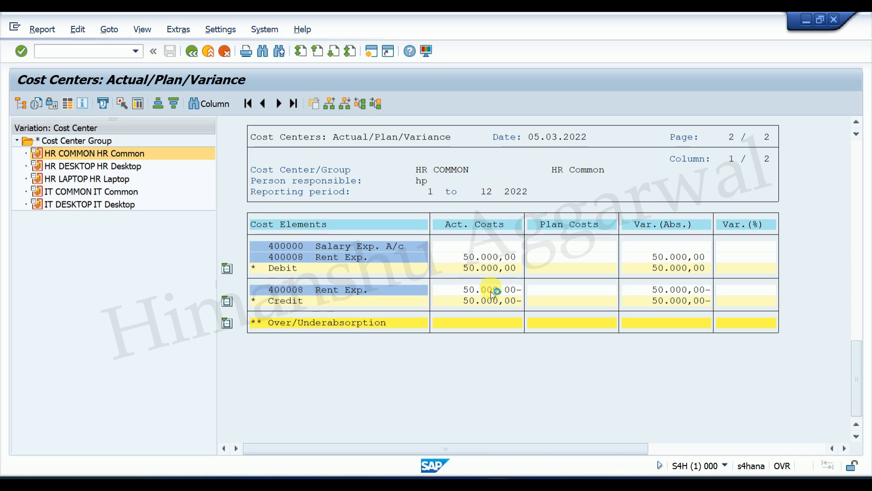
pyautogui.doubleClick(166, 175)
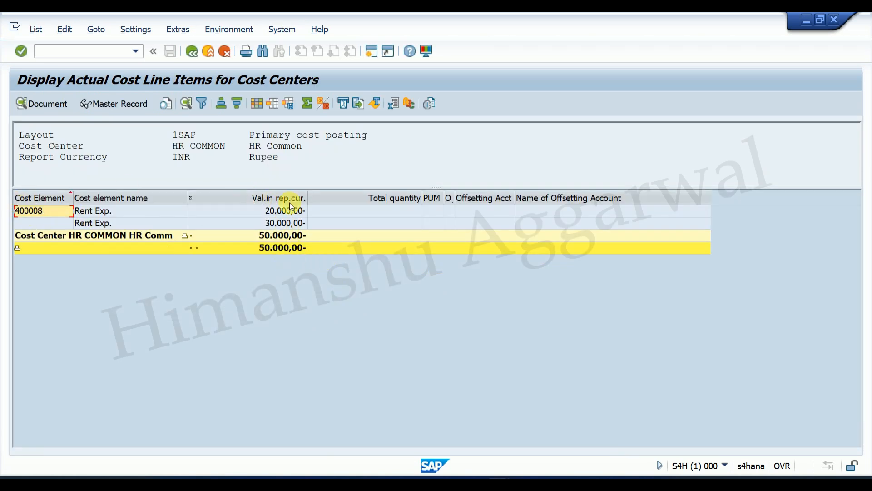
pyautogui.click(195, 52)
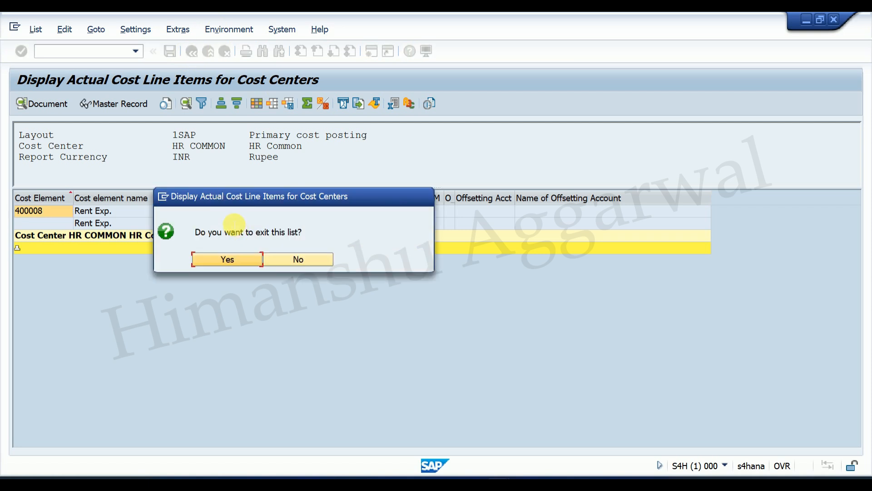
pyautogui.click(234, 259)
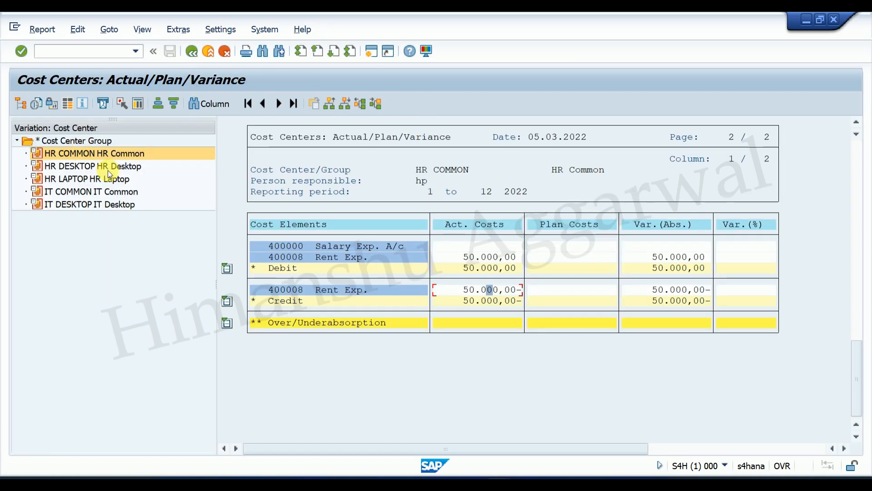
# Step: View the actual rent costs of HR DESKTOP and HR LAPTOP, and exit the variance report
pyautogui.click(108, 167)
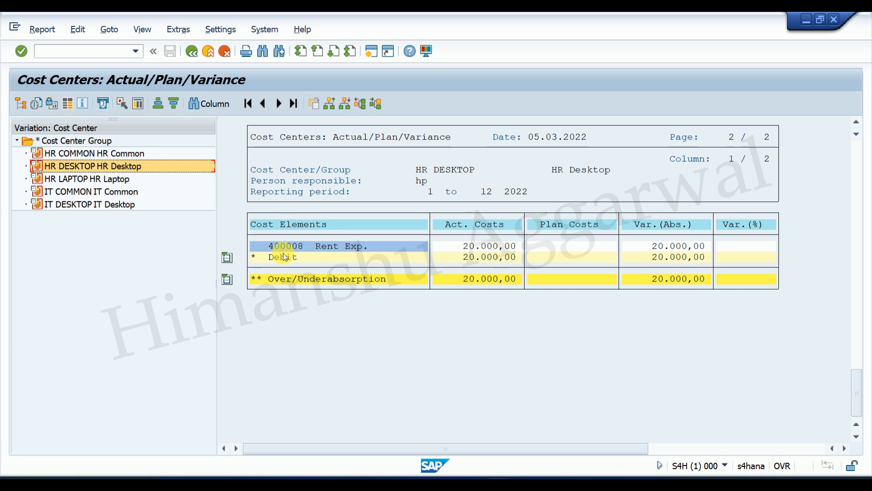
pyautogui.click(99, 179)
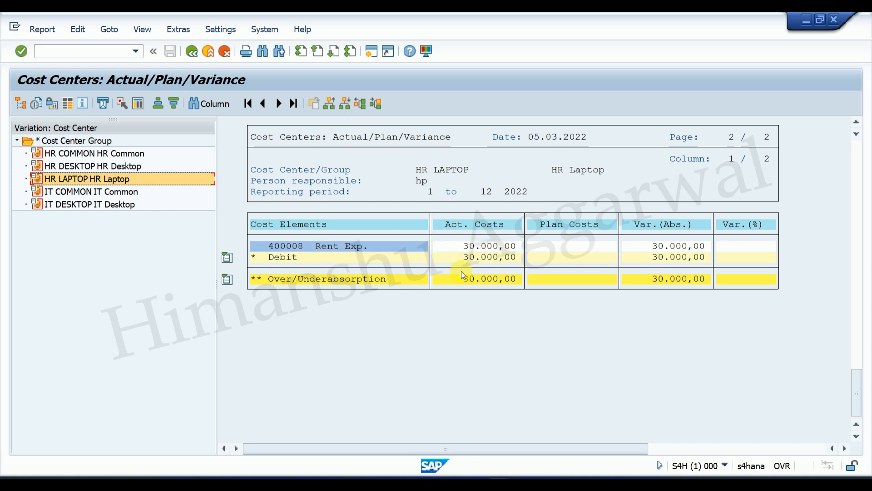
pyautogui.click(191, 51)
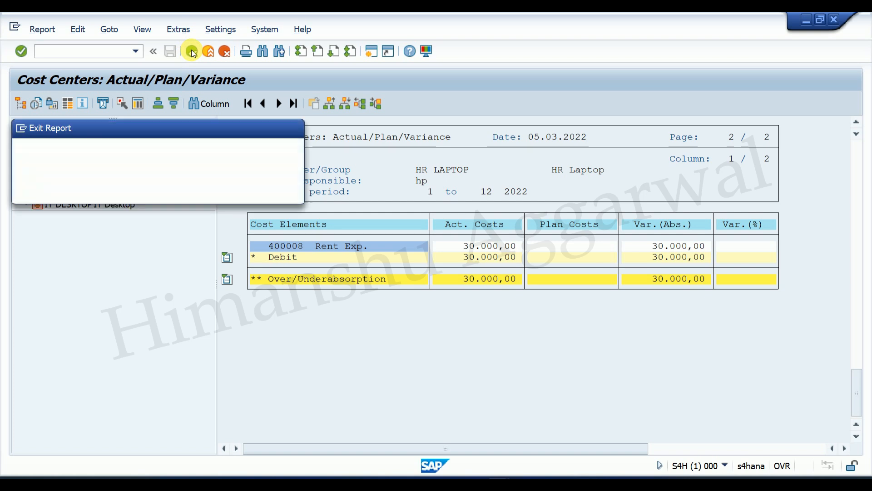
pyautogui.click(113, 198)
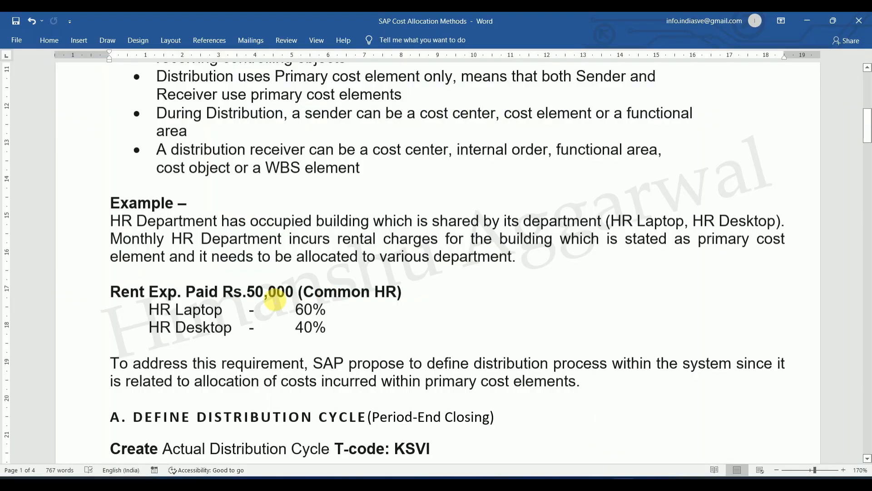
# Step: Review the distribution cycle definition and execution sections in the Word notes and return to the document's opening heading
pyautogui.scroll(-12, 268, 291)
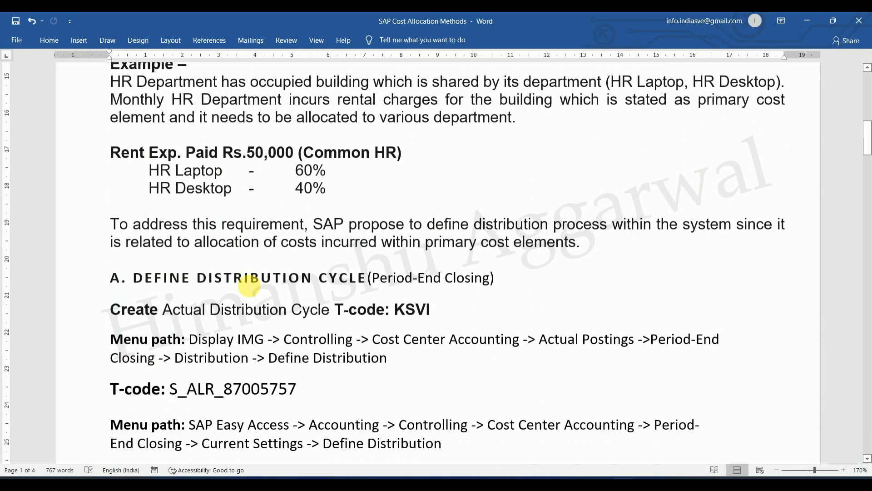
pyautogui.scroll(-1, 268, 289)
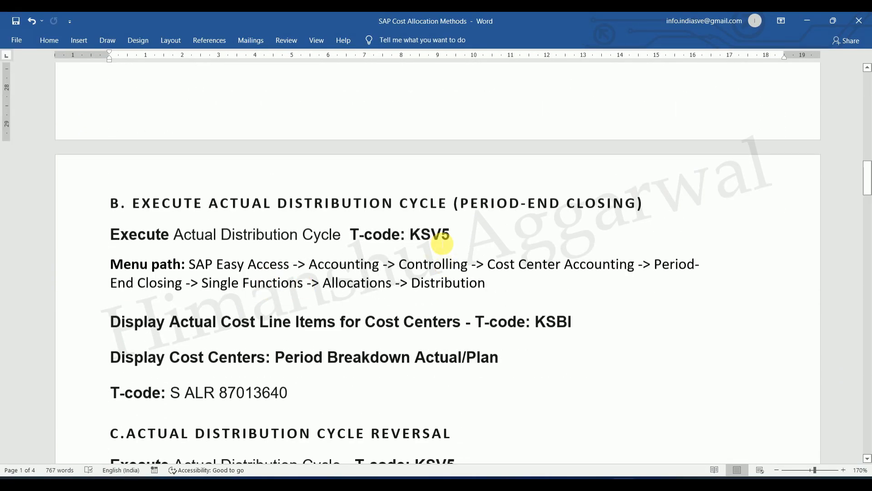
pyautogui.scroll(12, 447, 244)
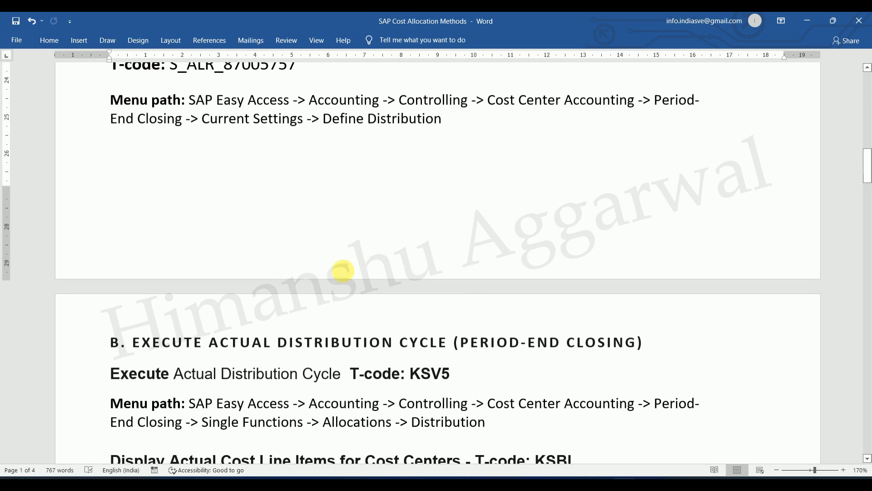
pyautogui.scroll(8, 338, 271)
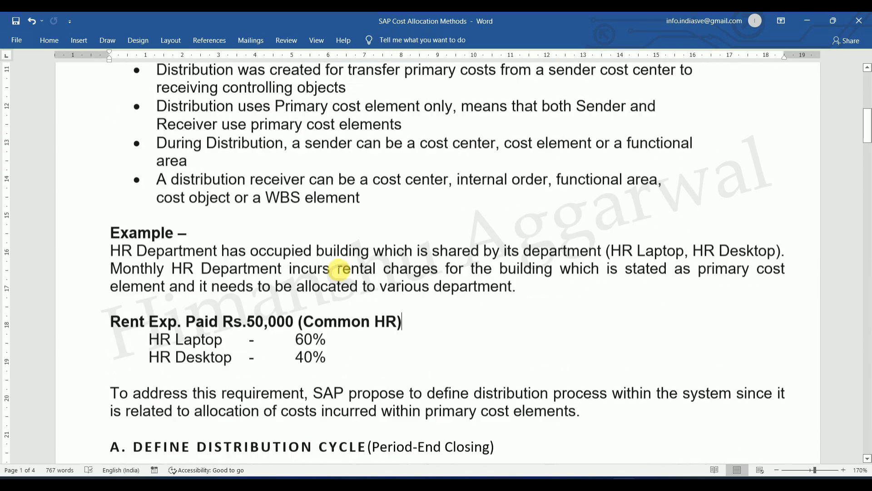
pyautogui.scroll(2, 339, 271)
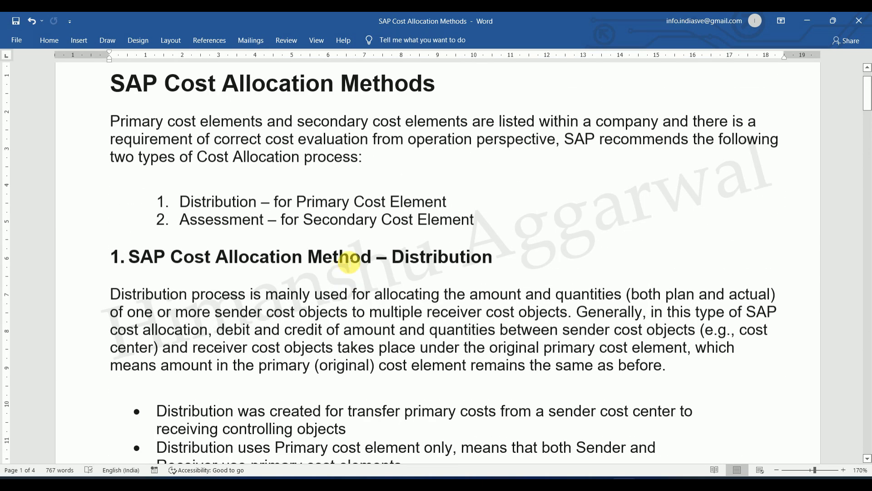